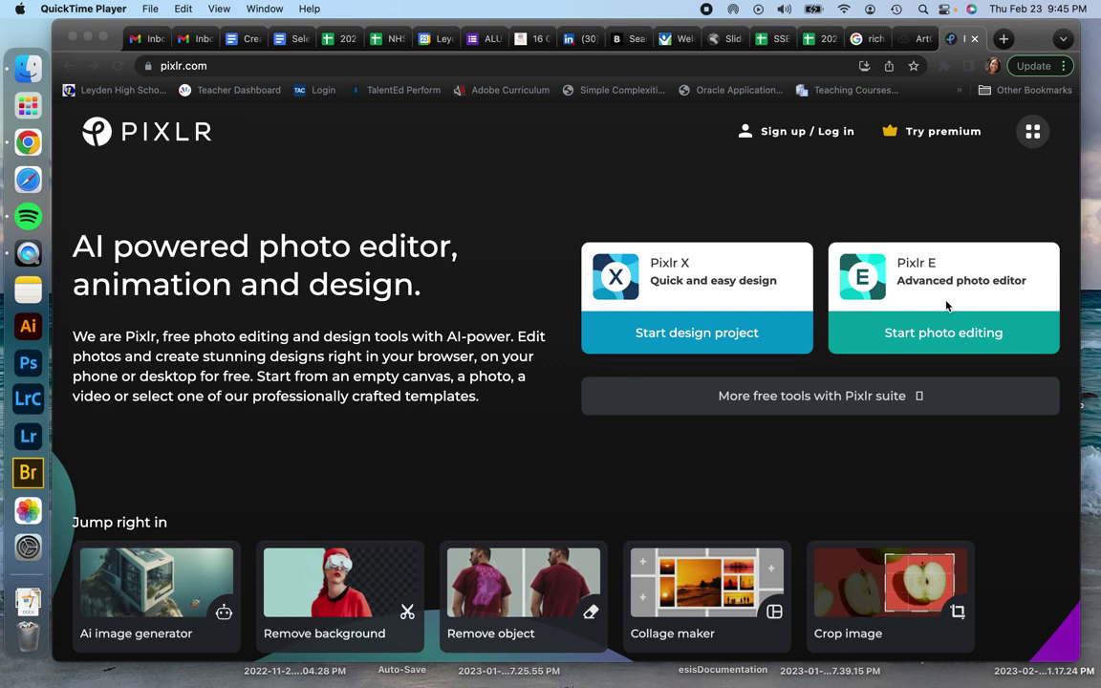
Step: Start a new photo editing document in Pixlr E with the Letter 8 x 11 in print preset, 2400 x 3300 px
left_click(947, 306)
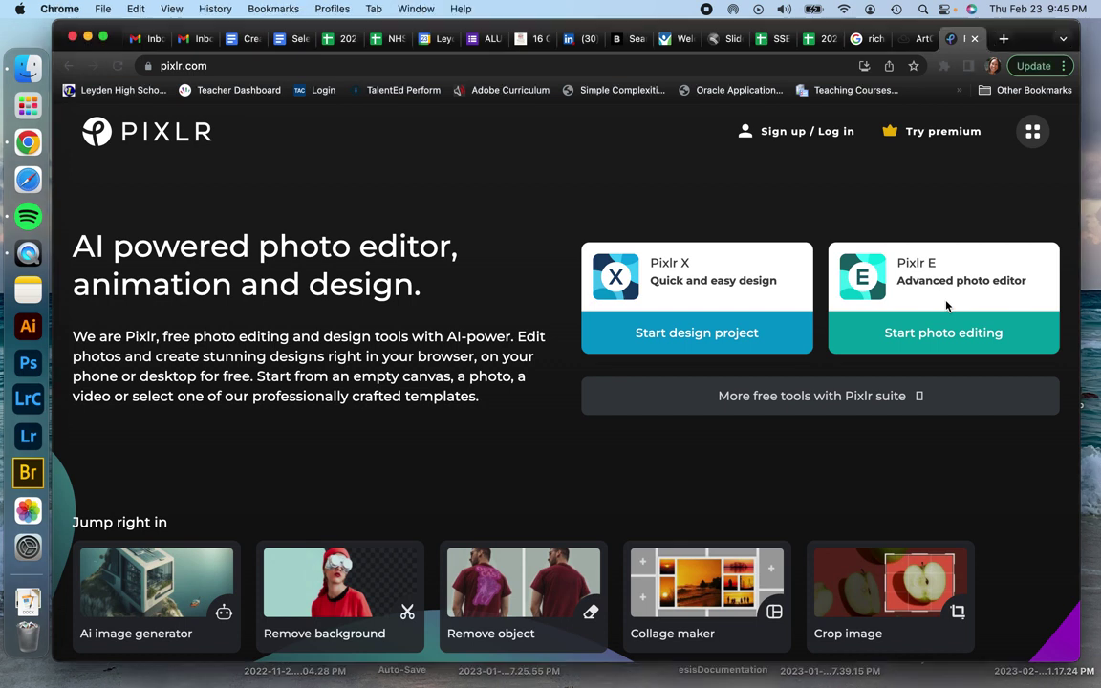
left_click(946, 334)
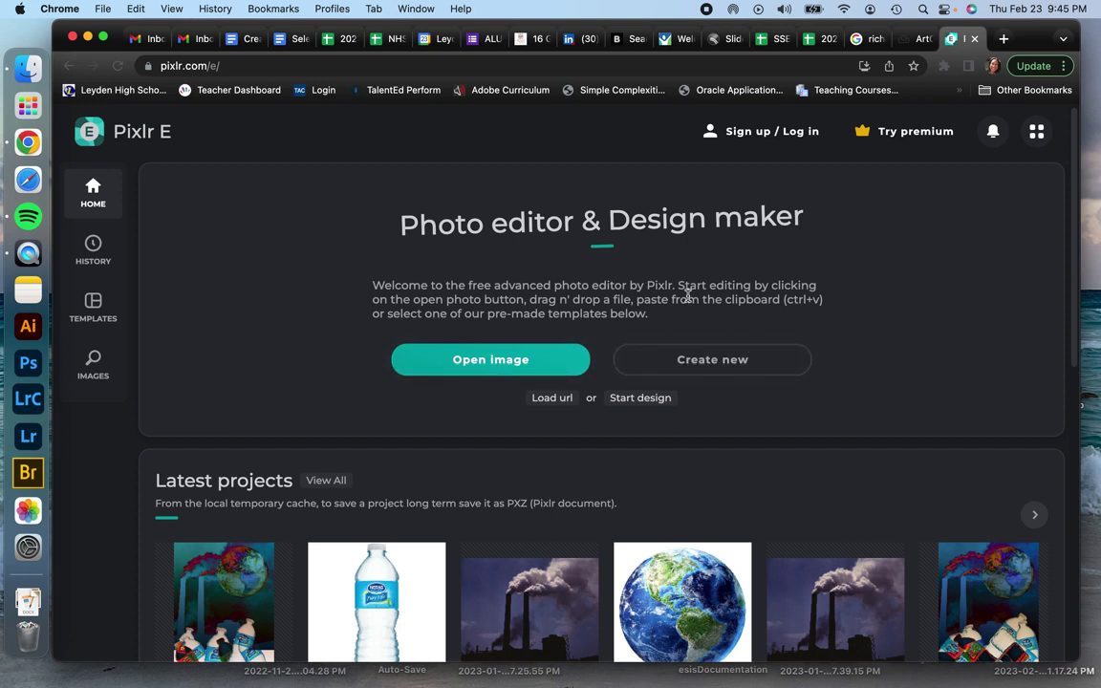
left_click(710, 360)
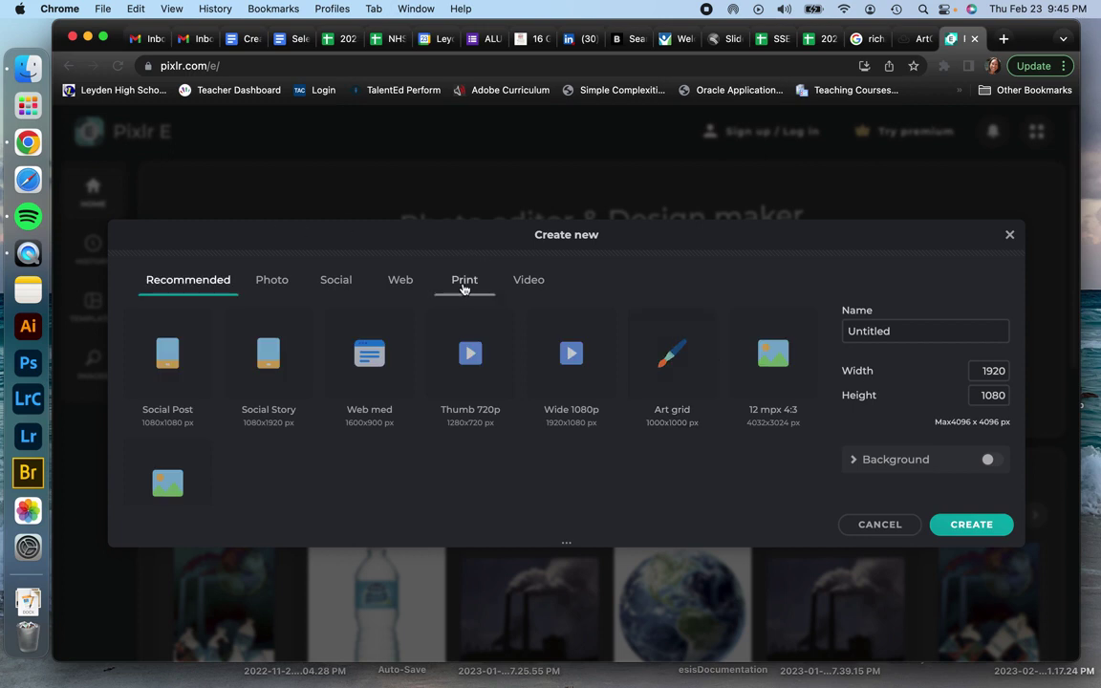
left_click(467, 289)
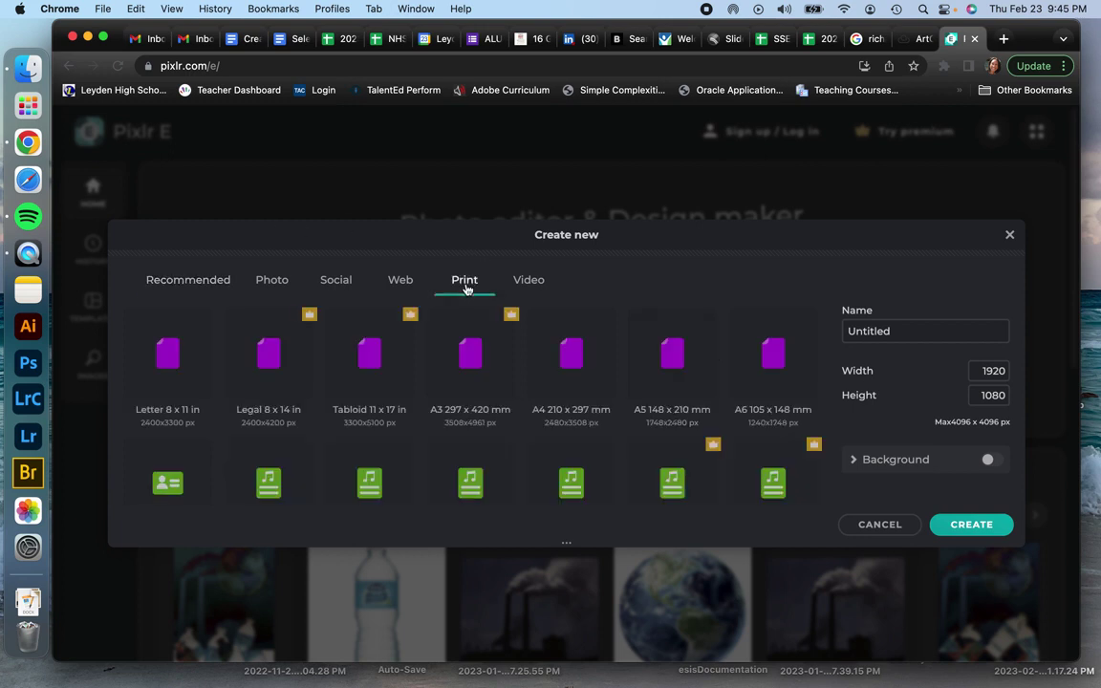
left_click(184, 363)
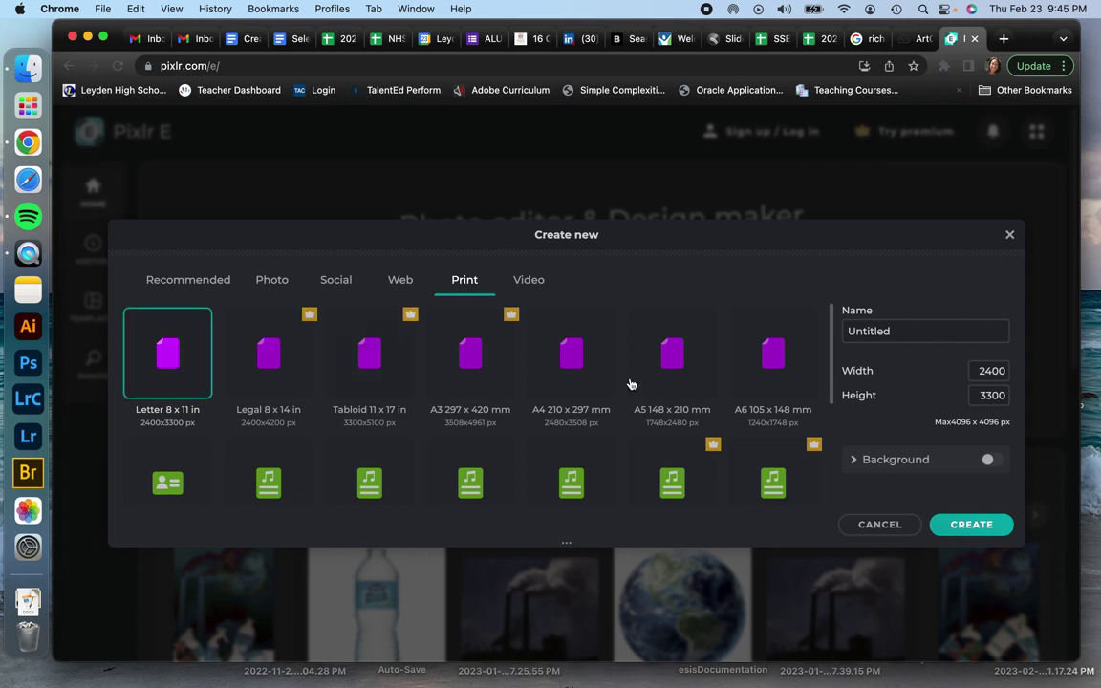
left_click_drag(566, 544, 566, 629)
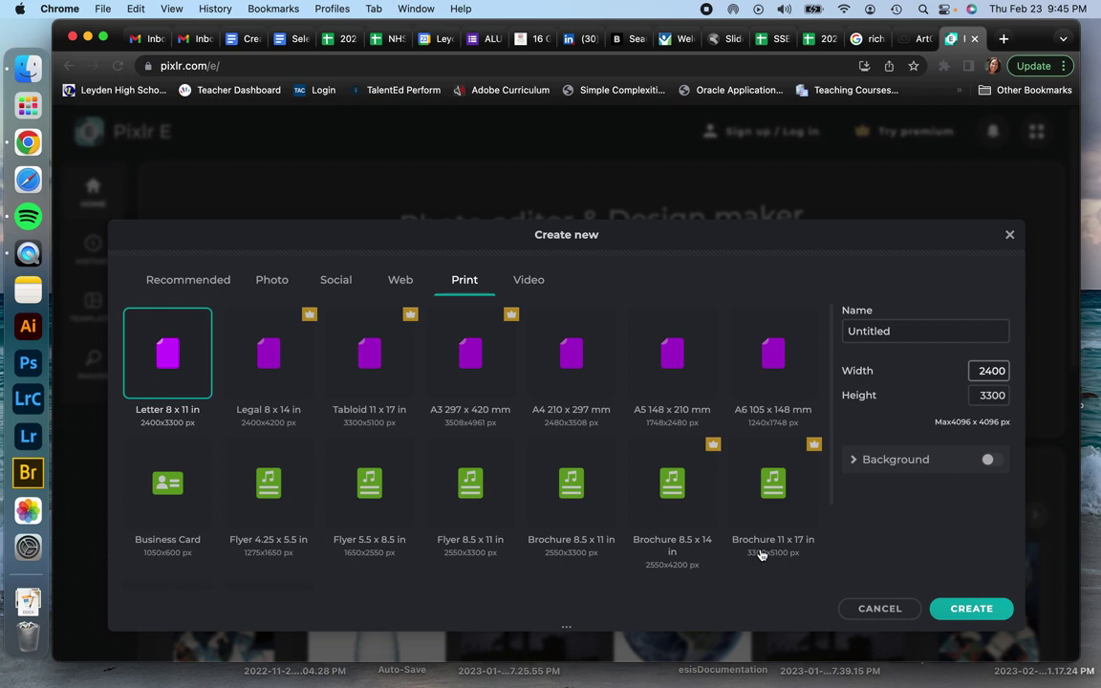
Step: Name the new document "Pollution Collage", give it a white background and create it
left_click(898, 331)
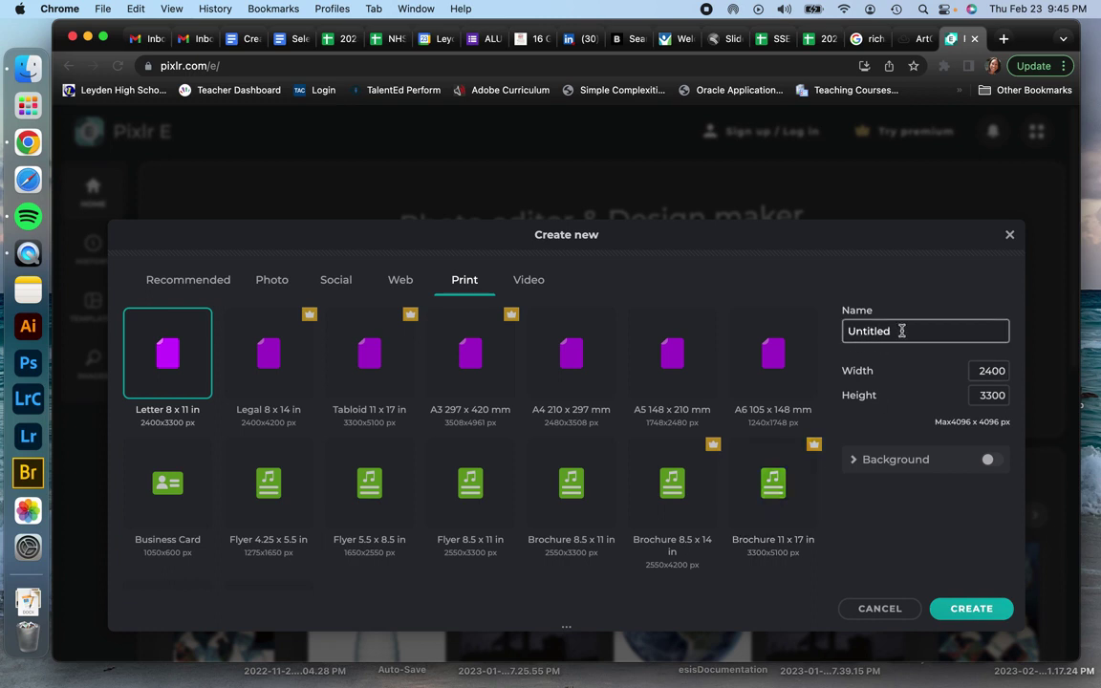
left_click_drag(907, 331, 827, 335)
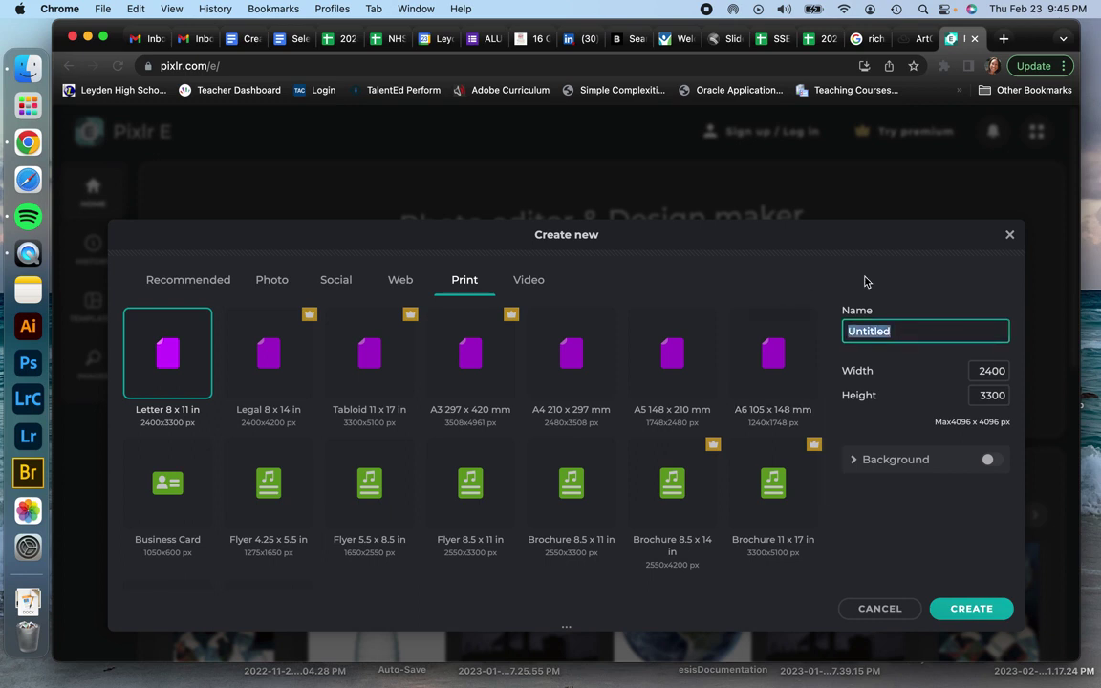
type("Pollution Collag")
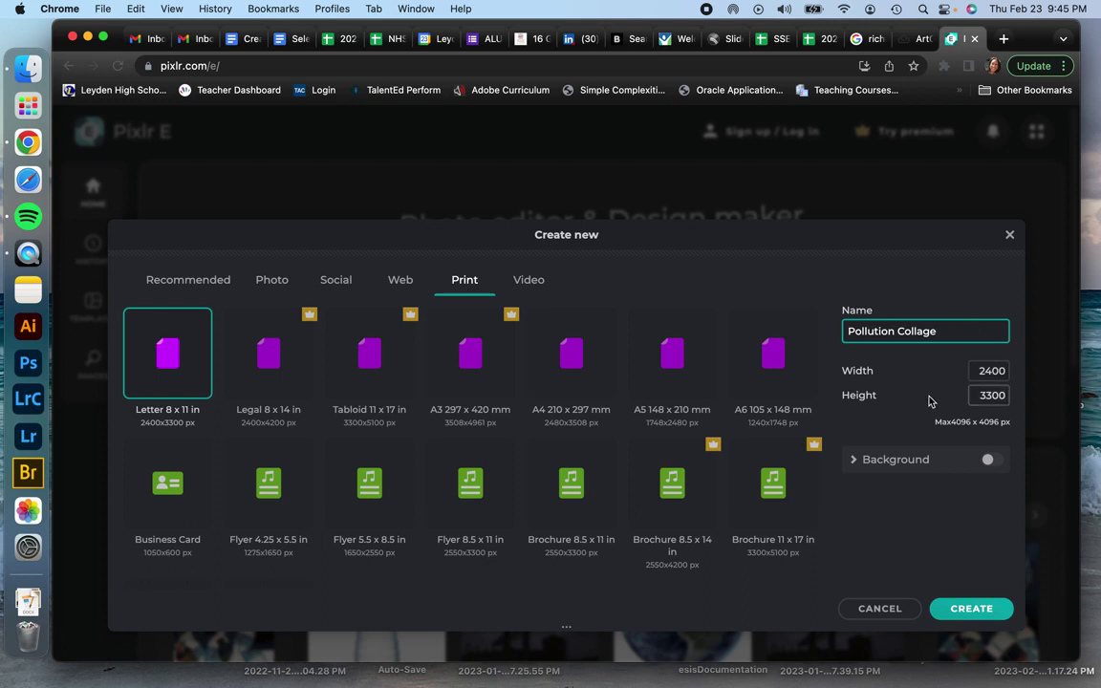
left_click(991, 463)
left_click(866, 499)
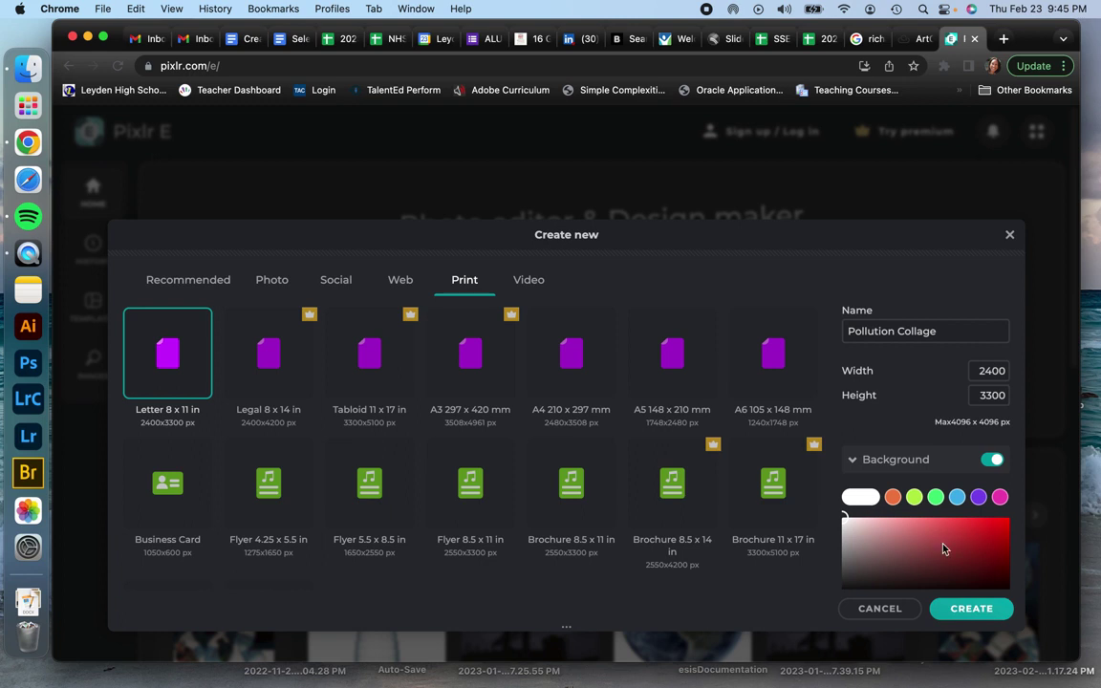
left_click(976, 613)
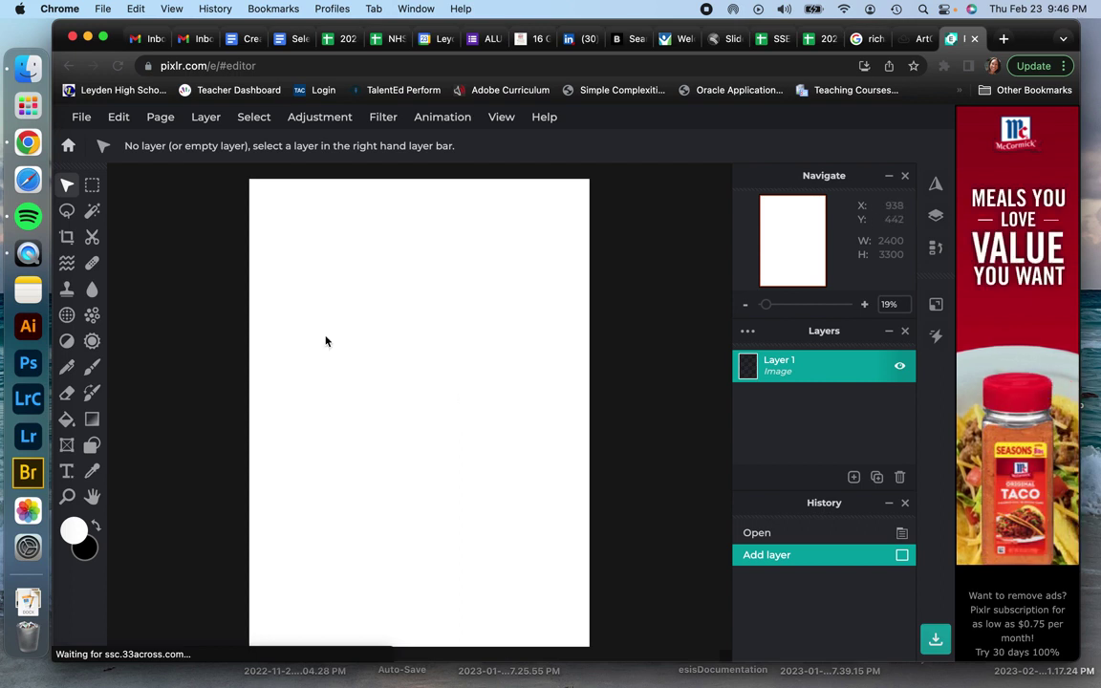
Step: Open the two smokestack photos, the water bottle image and the Earth image together from the Literacy folder in Pictures
left_click(84, 126)
left_click(108, 169)
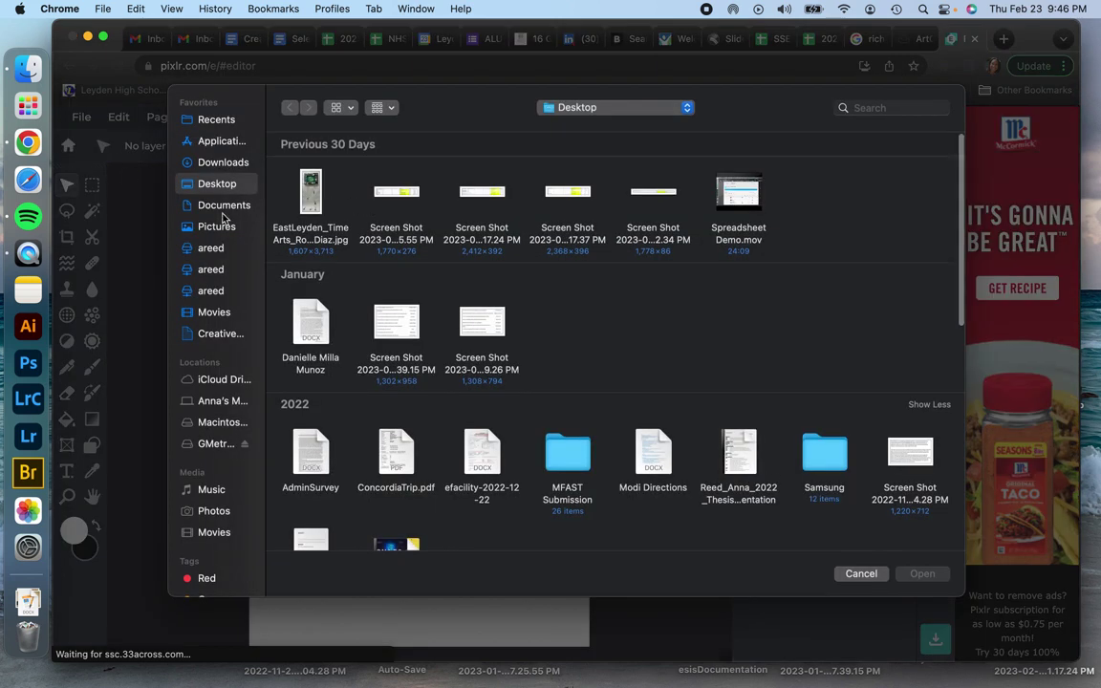
left_click(217, 226)
double_click(311, 201)
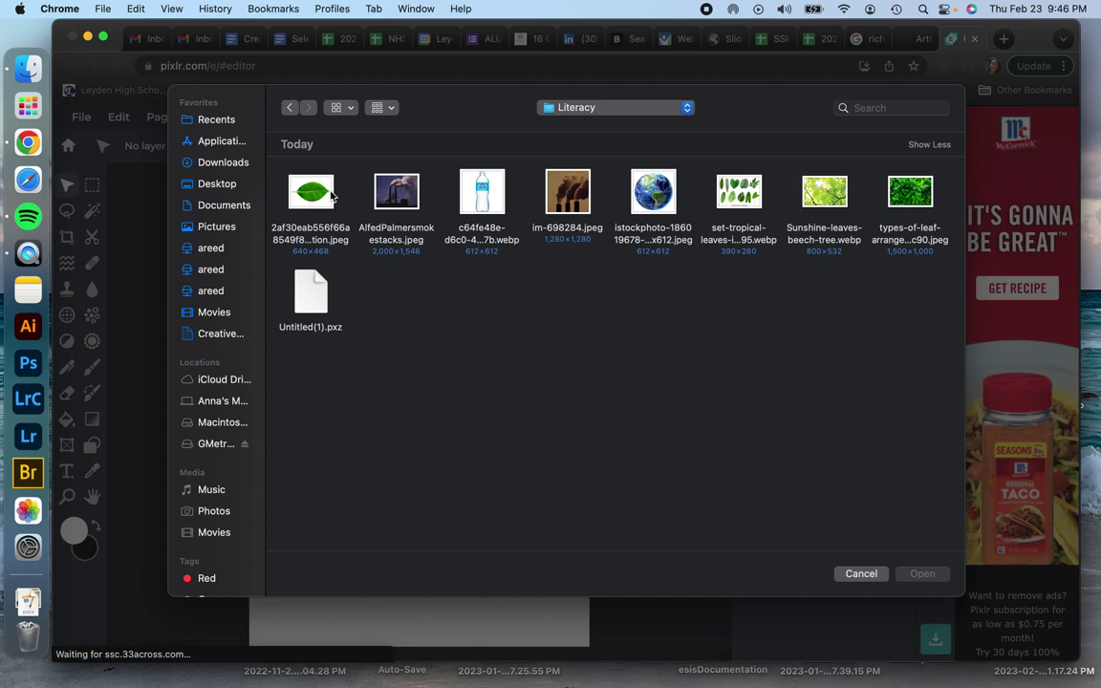
left_click(412, 208)
left_click(483, 200, "super")
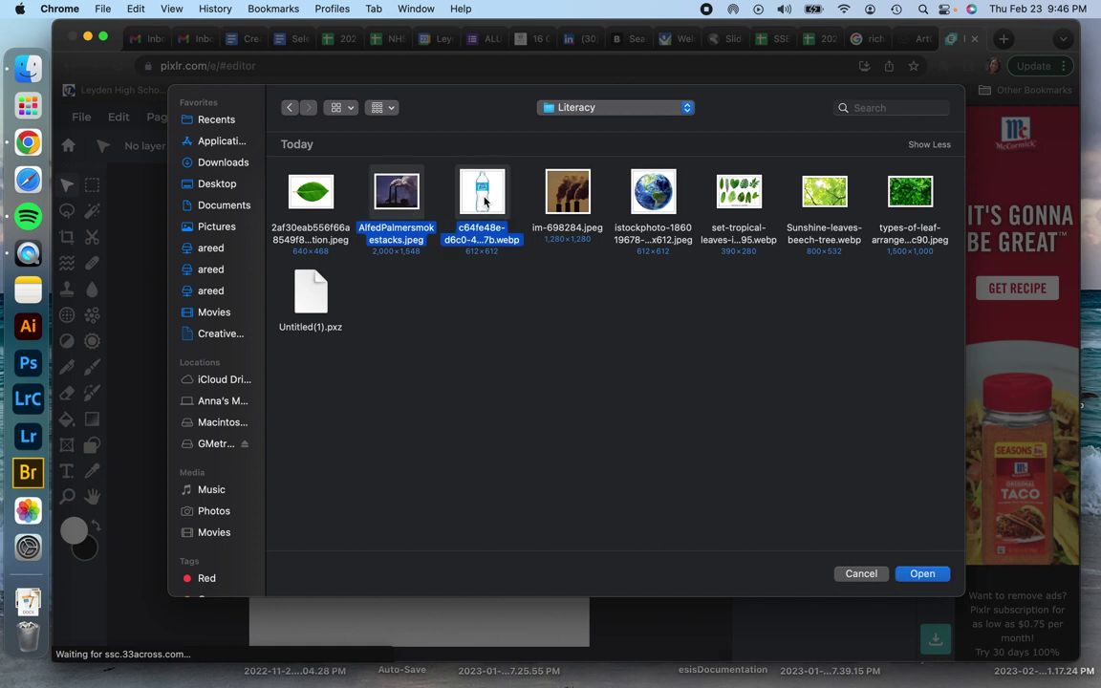
left_click(667, 197, "super")
left_click(557, 196, "super")
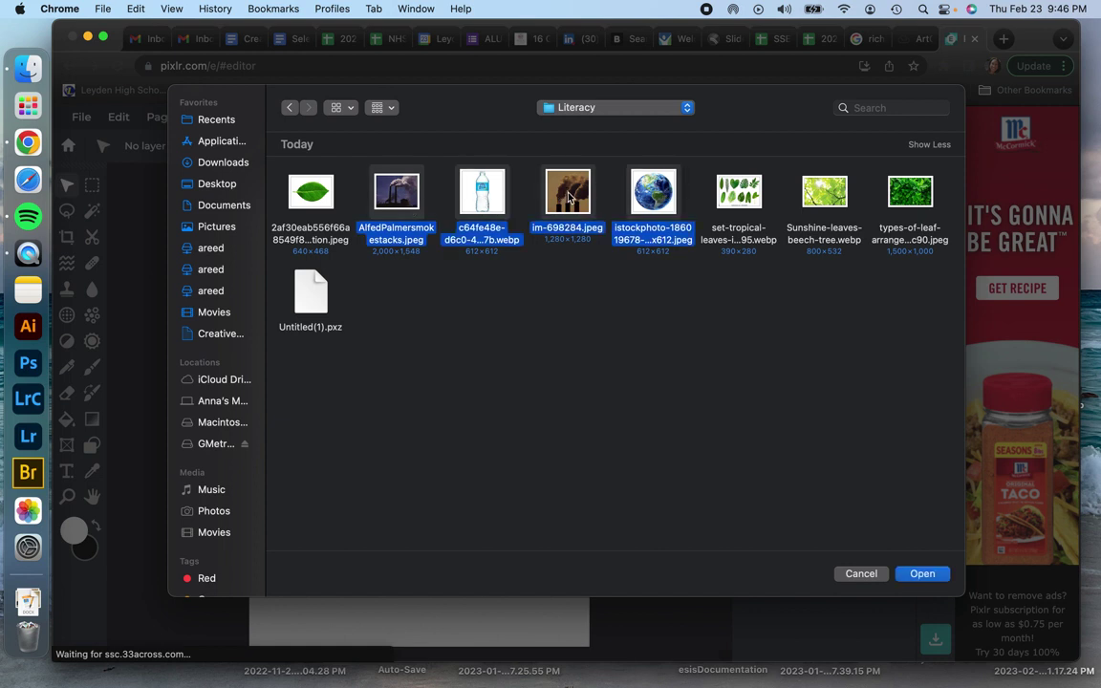
left_click(923, 573)
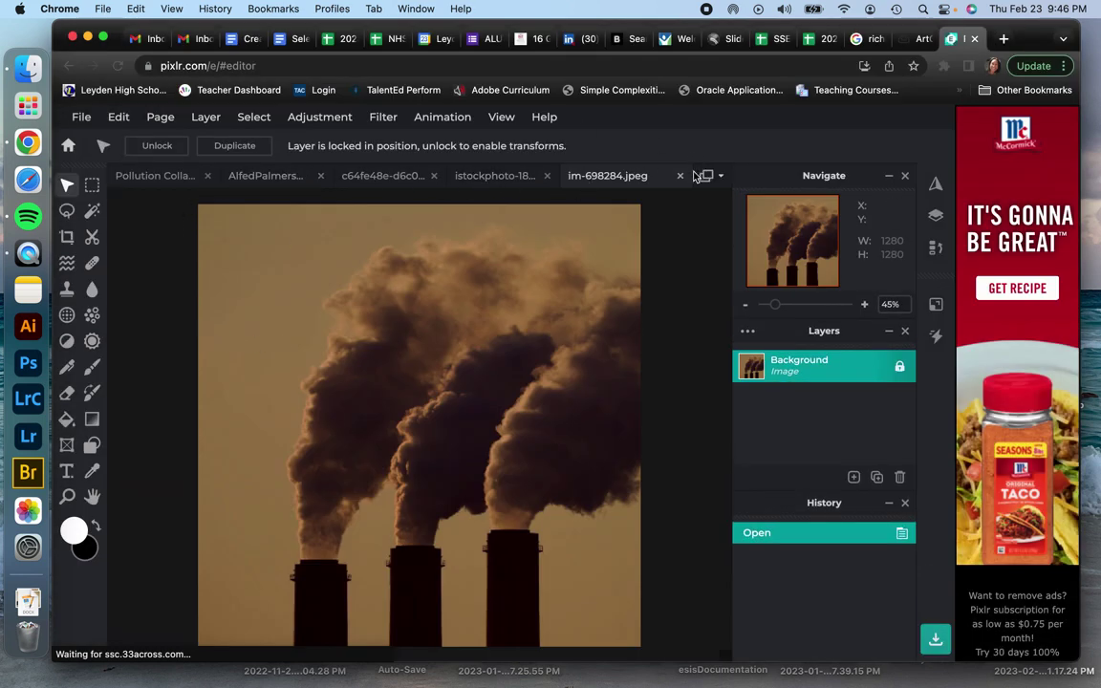
Step: Select the entire purple-sky smokestacks photo and copy it
left_click(269, 177)
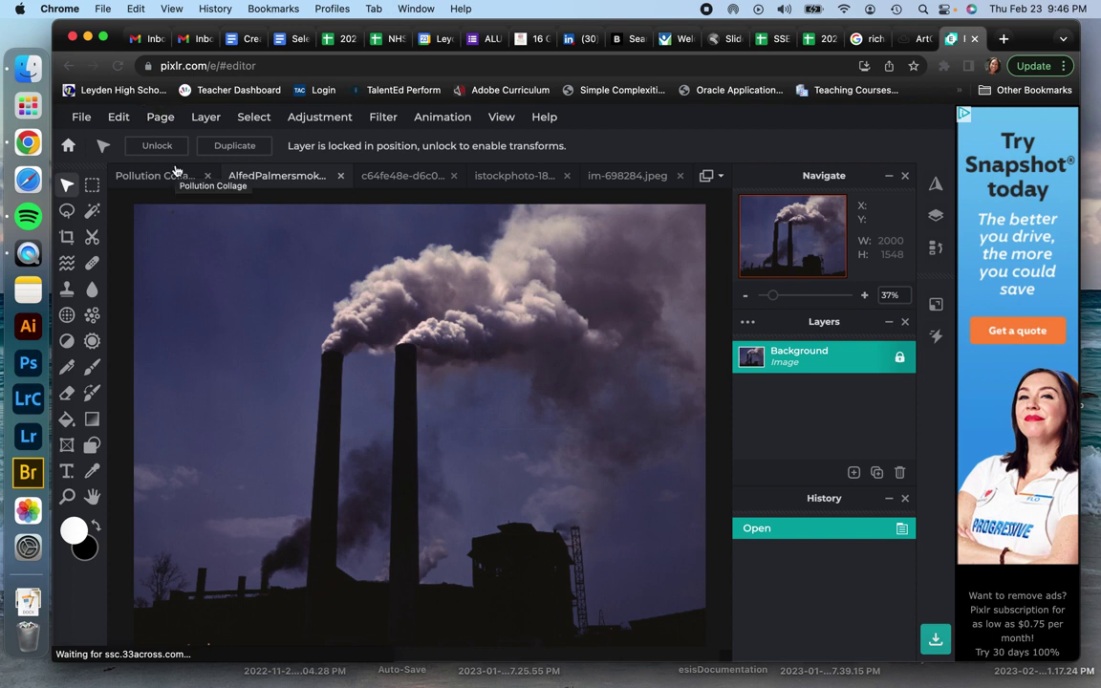
left_click(254, 118)
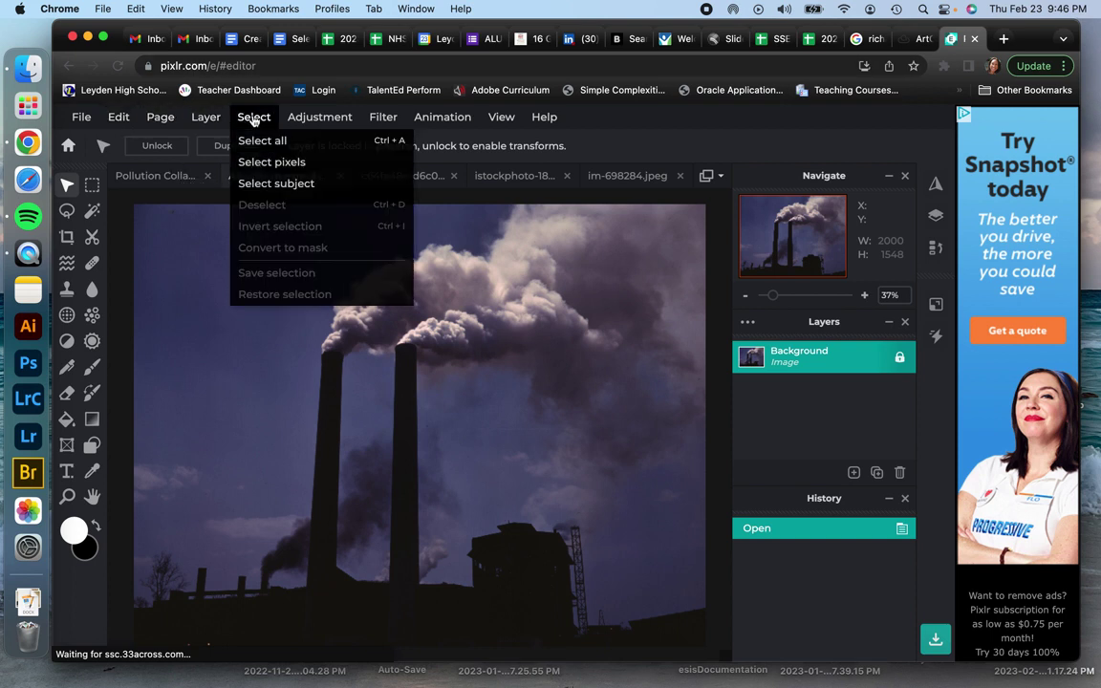
left_click(217, 123)
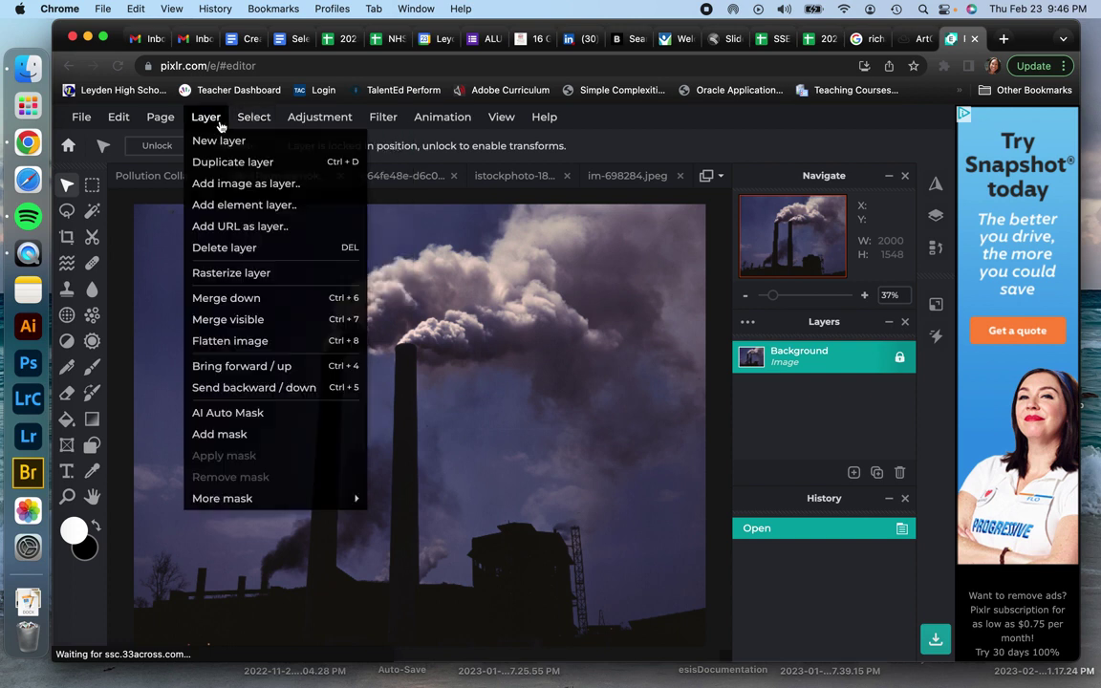
mouse_move(241, 119)
left_click(264, 149)
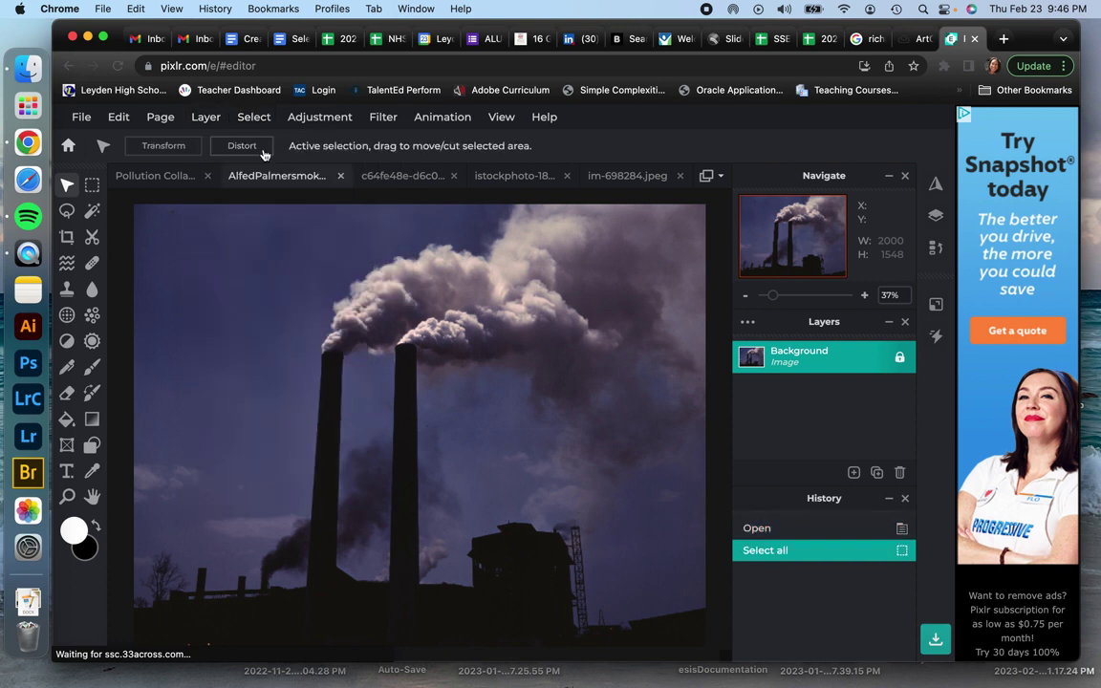
left_click(119, 118)
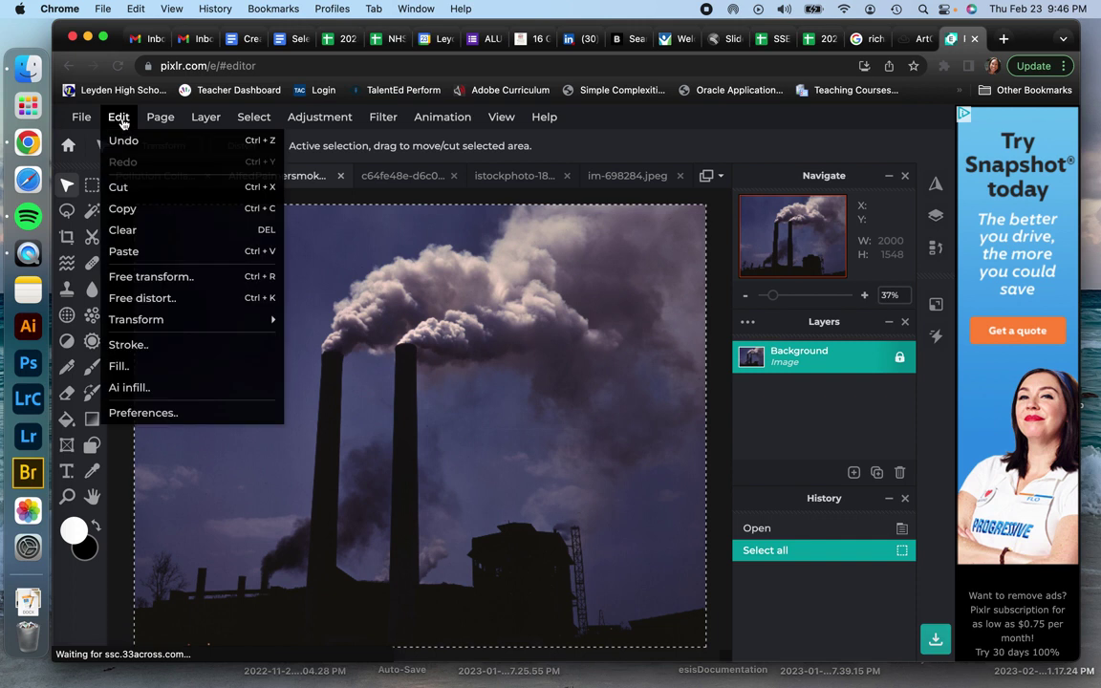
left_click(146, 212)
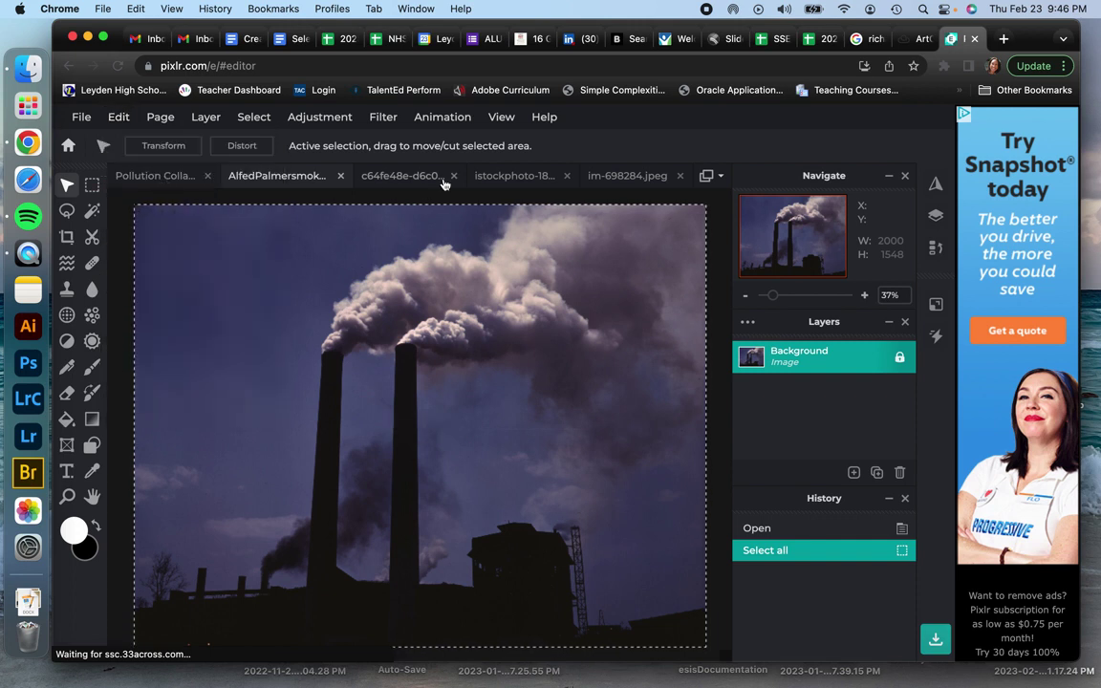
Step: Paste the copied smokestacks photo into the Pollution Collage document
left_click(708, 176)
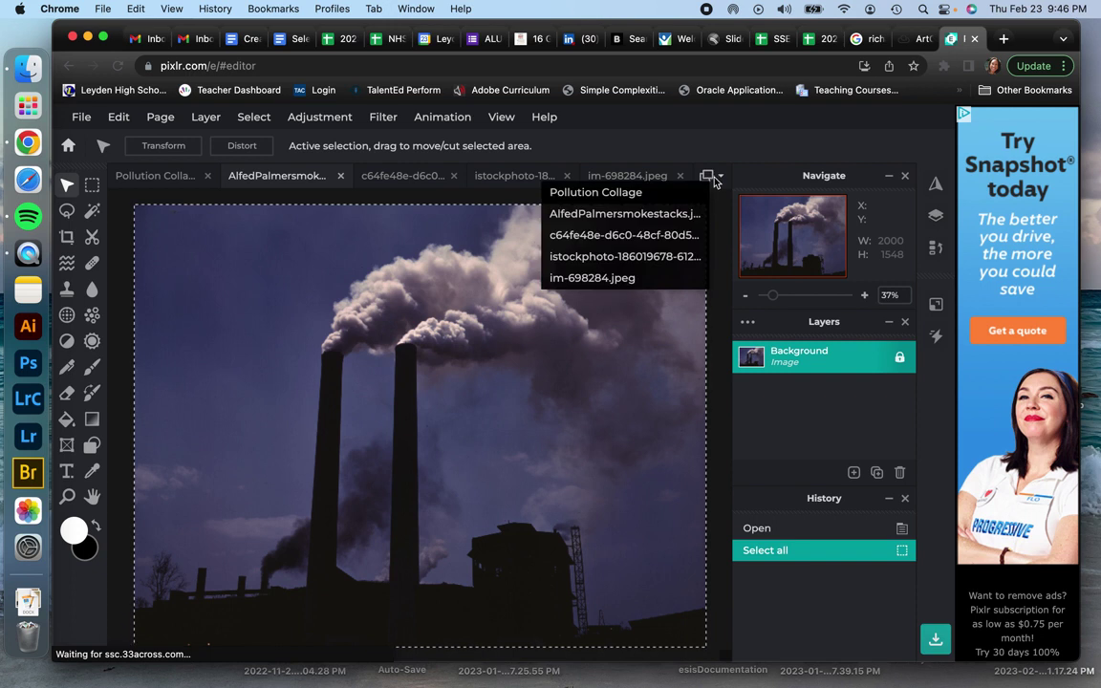
mouse_move(715, 184)
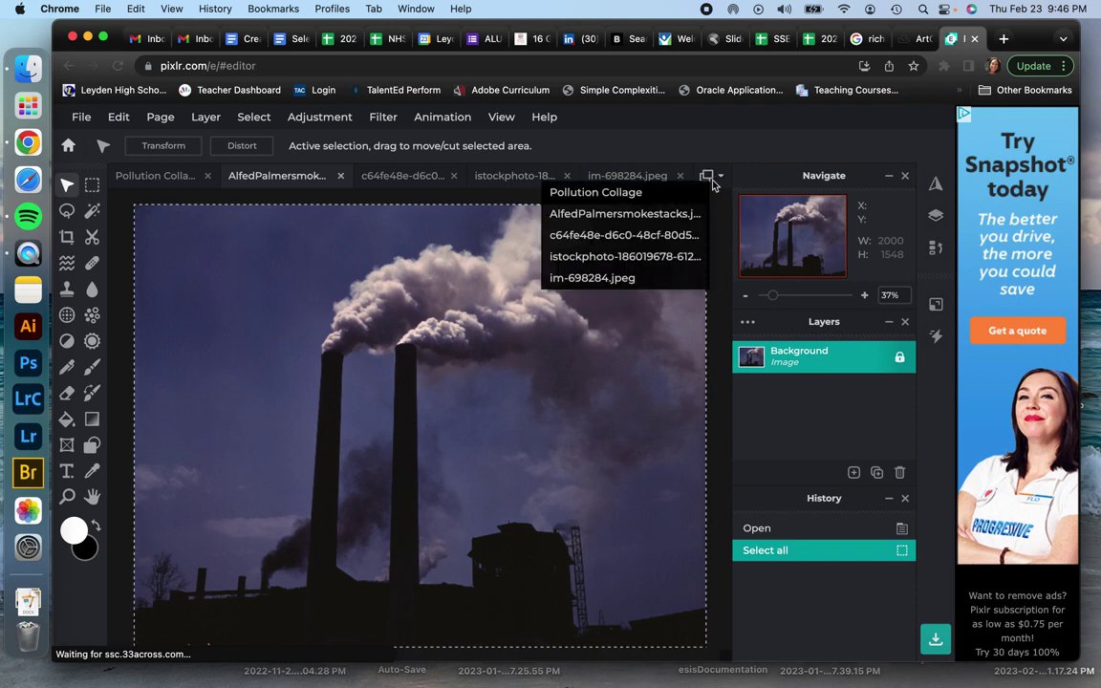
left_click(617, 192)
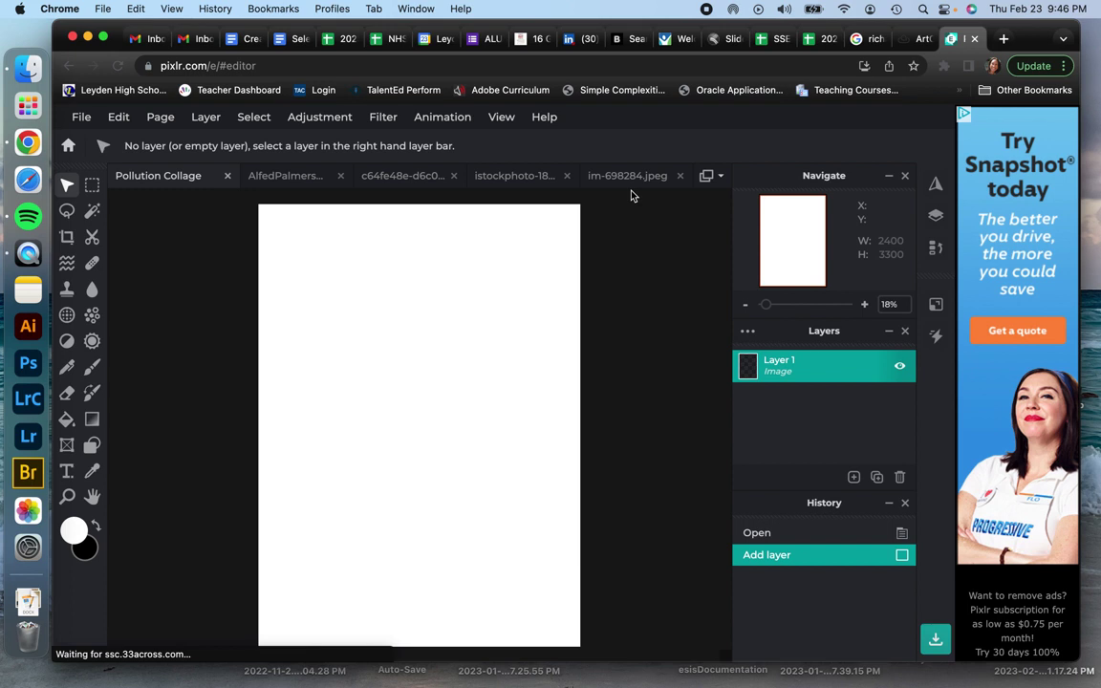
left_click(117, 117)
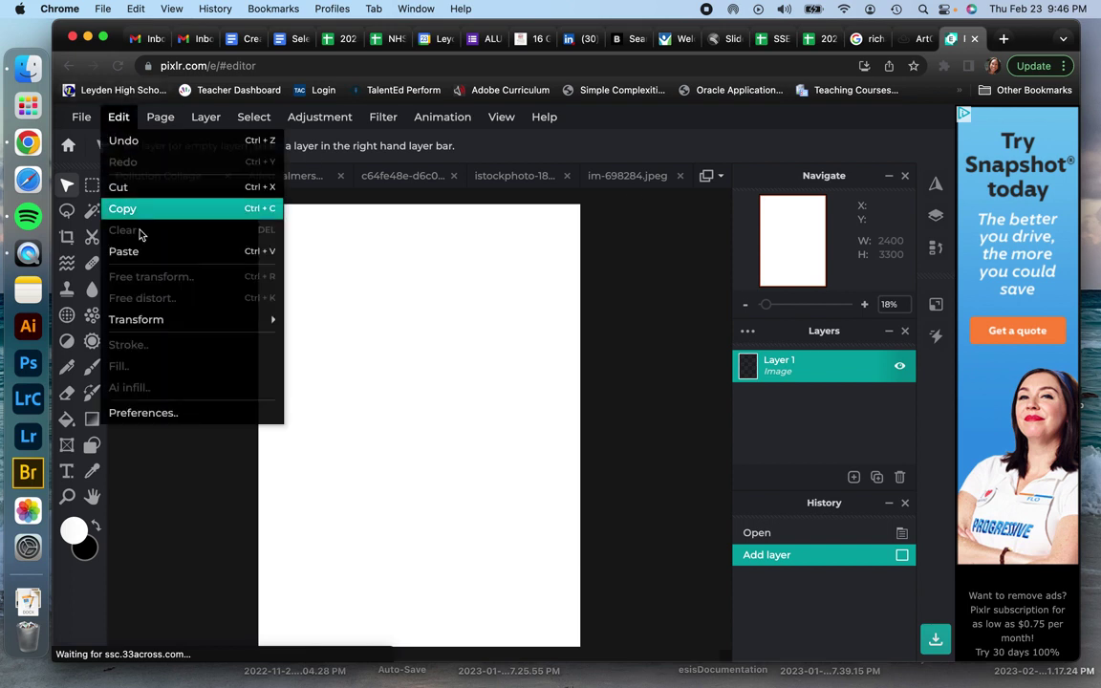
left_click(148, 248)
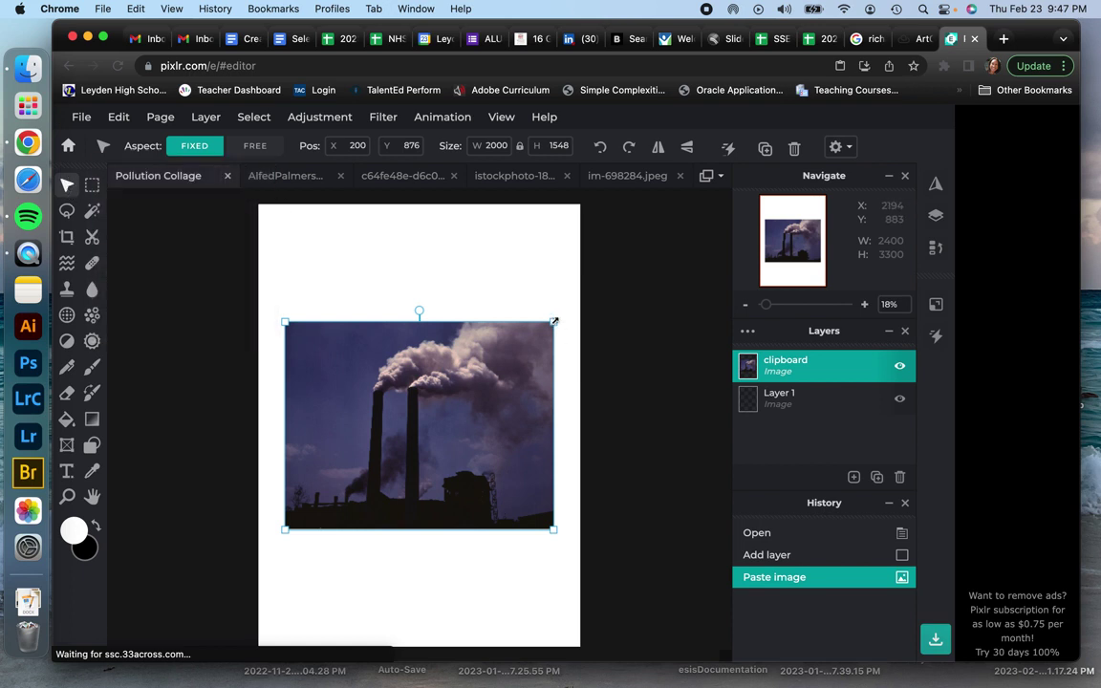
Step: Enlarge the pasted smokestacks photo to about 3852 x 2982 px and move it to about X -1156, Y 0, covering the page width
left_click_drag(553, 321, 674, 228)
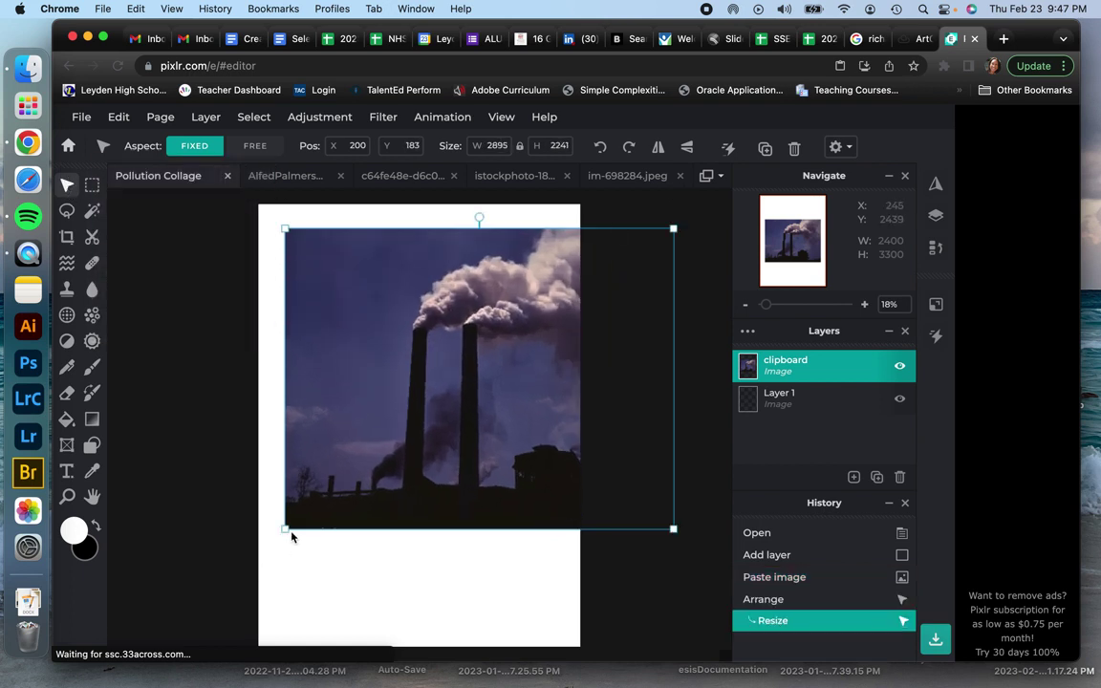
left_click_drag(284, 532, 154, 646)
left_click_drag(382, 543, 327, 520)
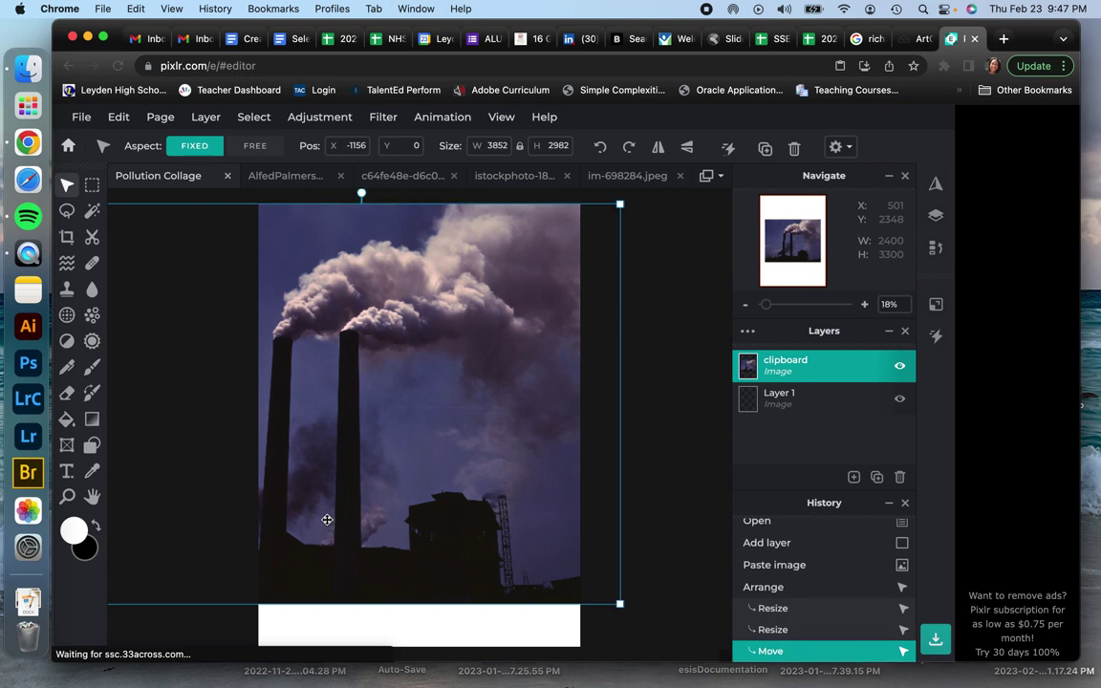
left_click(722, 182)
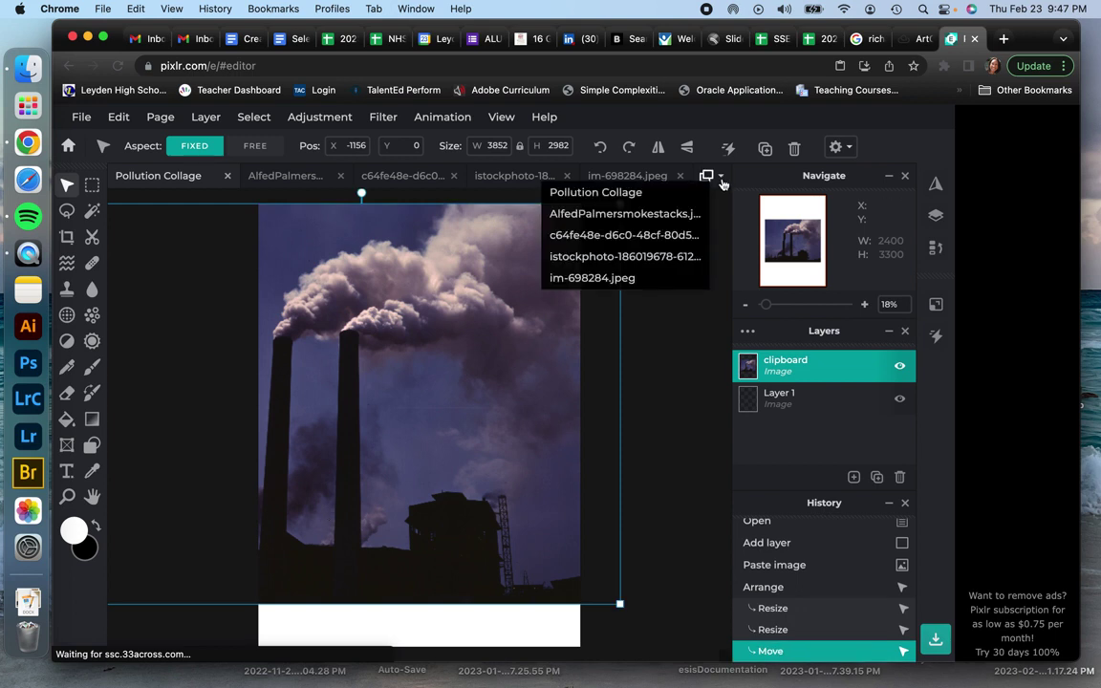
left_click(305, 182)
left_click(383, 176)
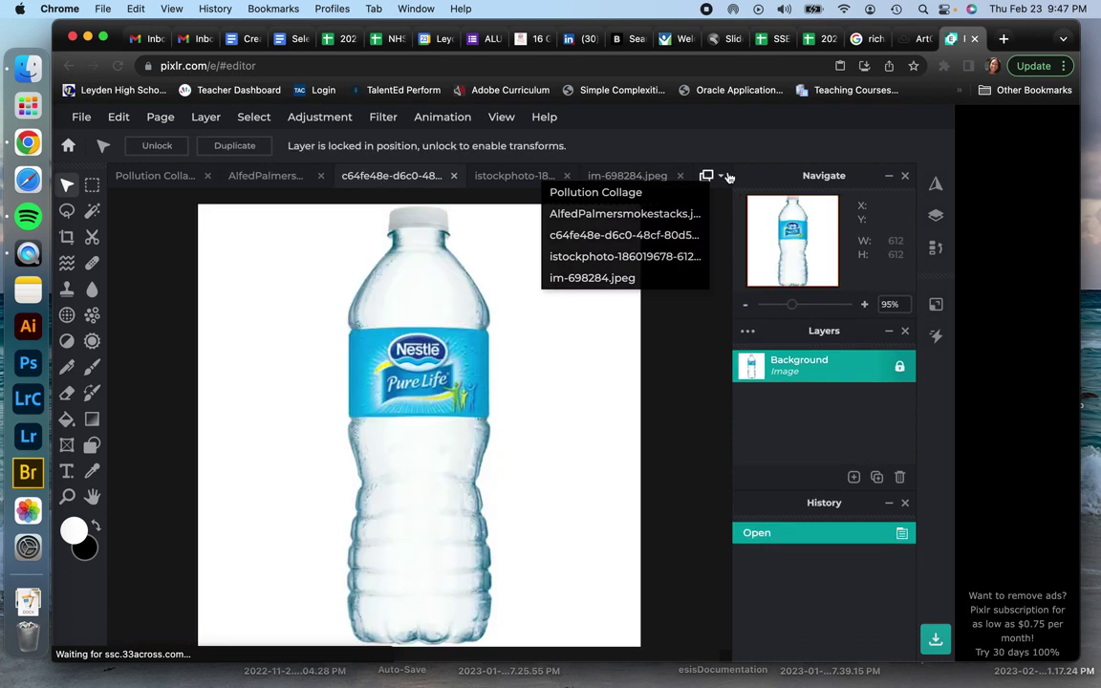
left_click(602, 190)
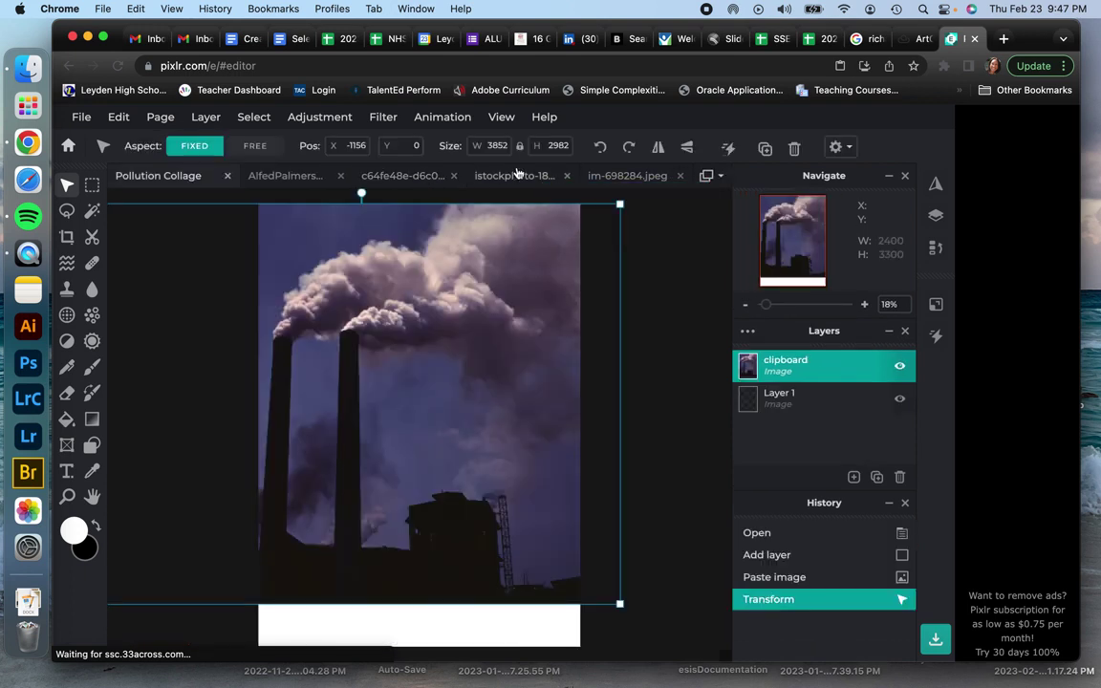
Step: Select the white background around the globe in the Earth image with the Wand tool at tolerance 32, contiguous
left_click(516, 175)
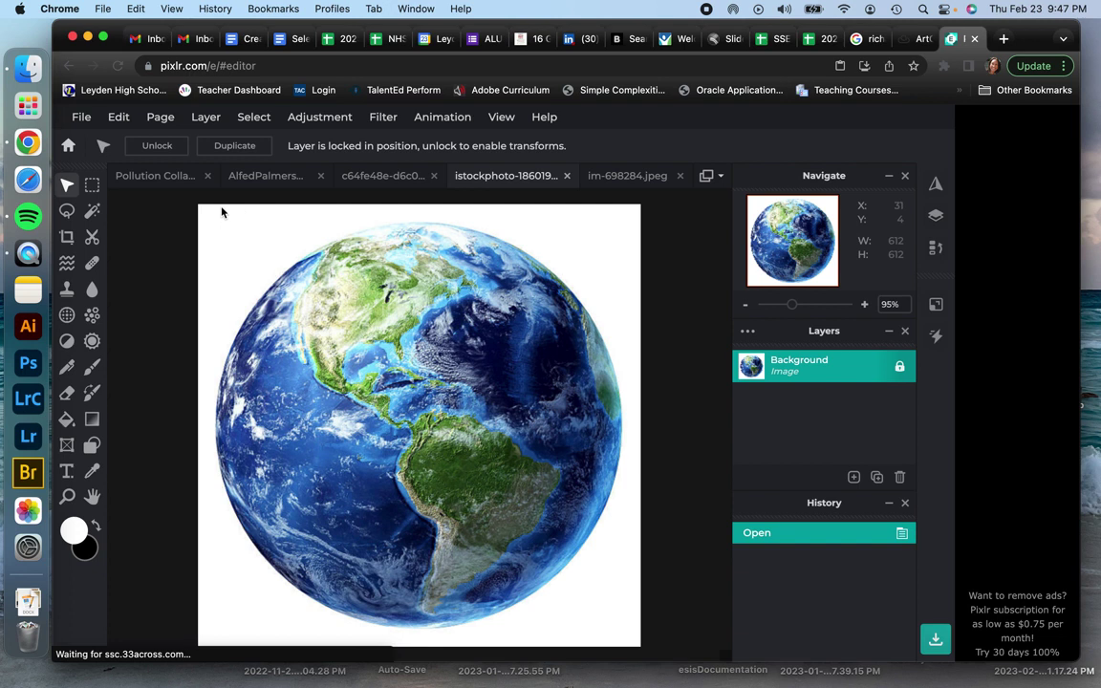
left_click(94, 214)
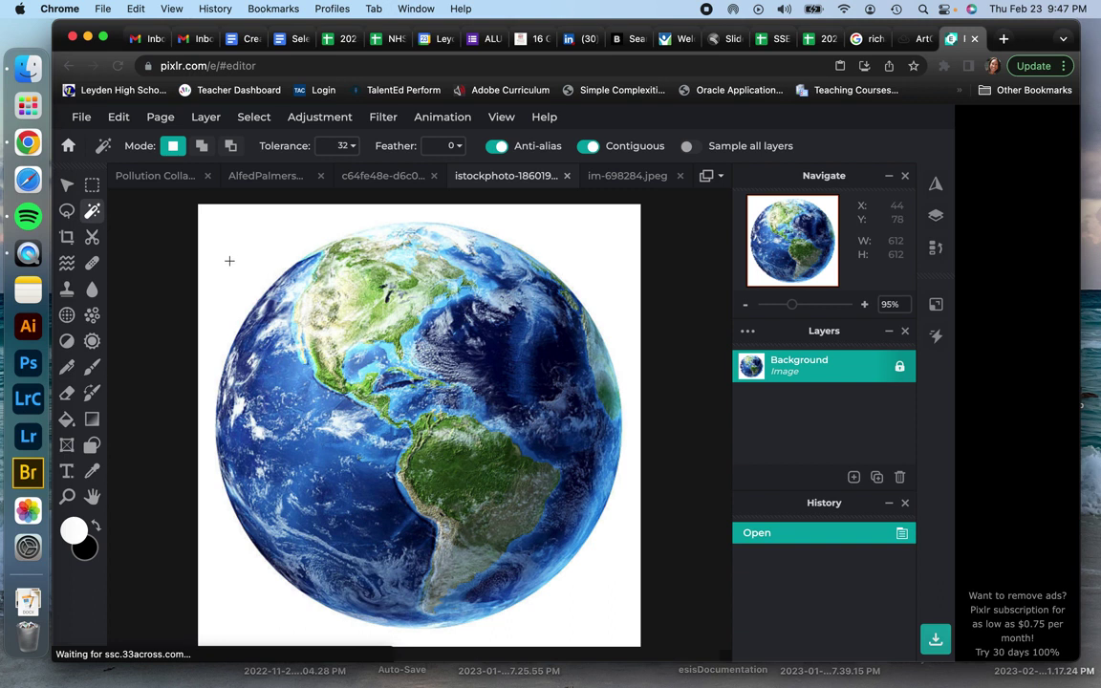
left_click(225, 253)
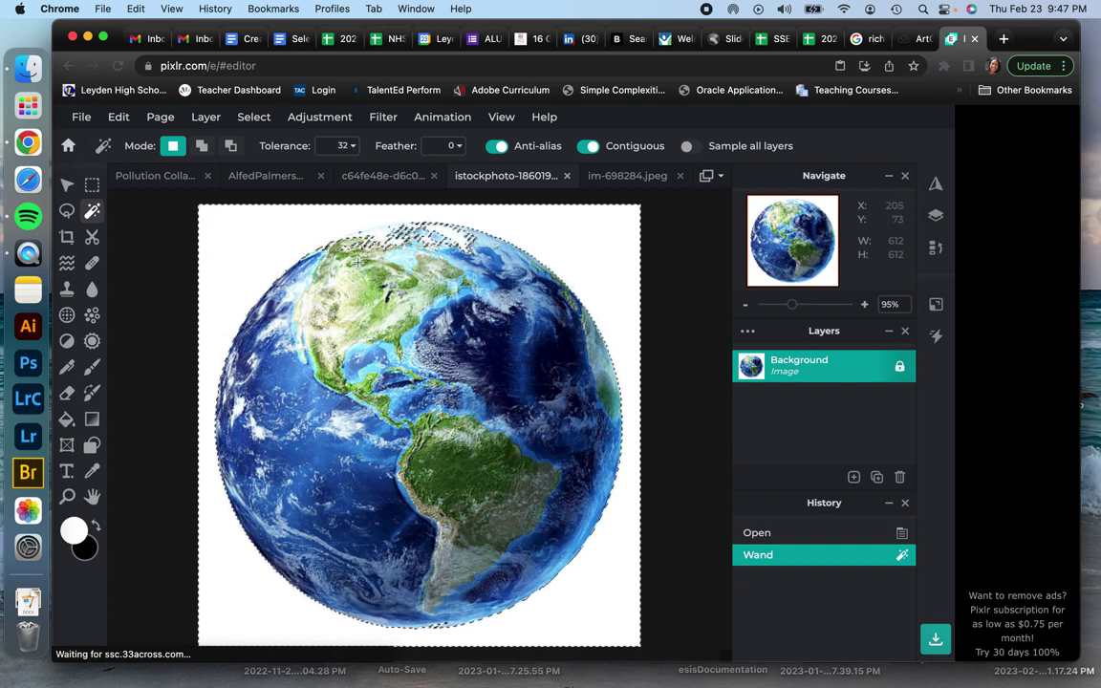
Step: Subtract the stray selected patches near the globe's north pole from the selection with the freehand Lasso
left_click(67, 214)
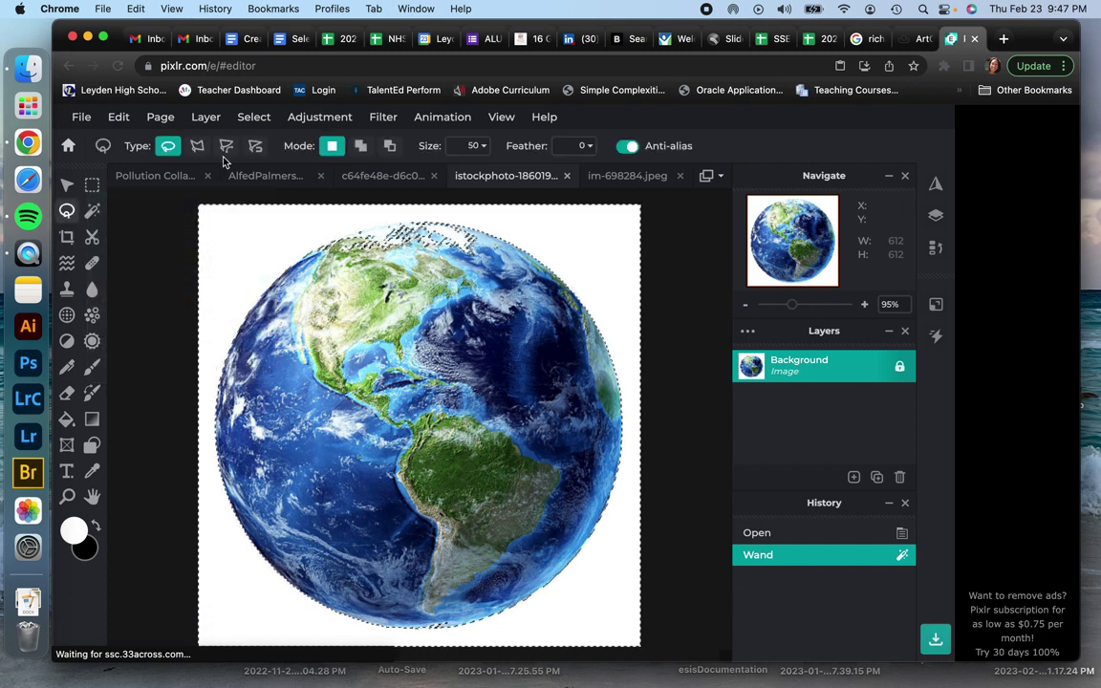
left_click(392, 146)
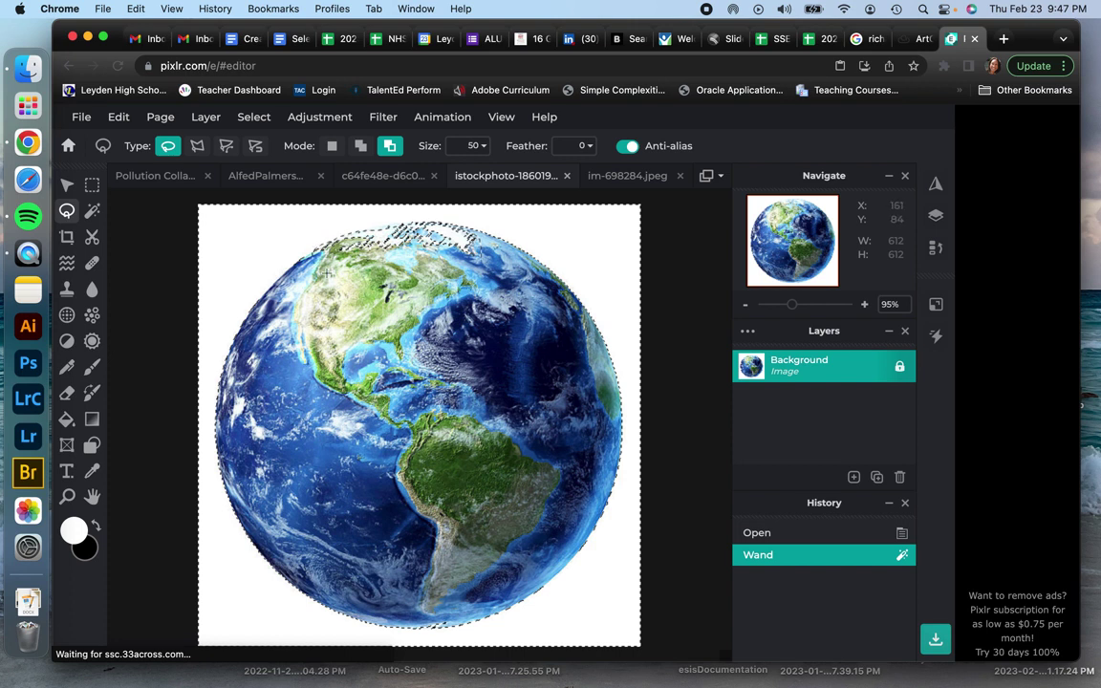
left_click_drag(484, 256, 484, 256)
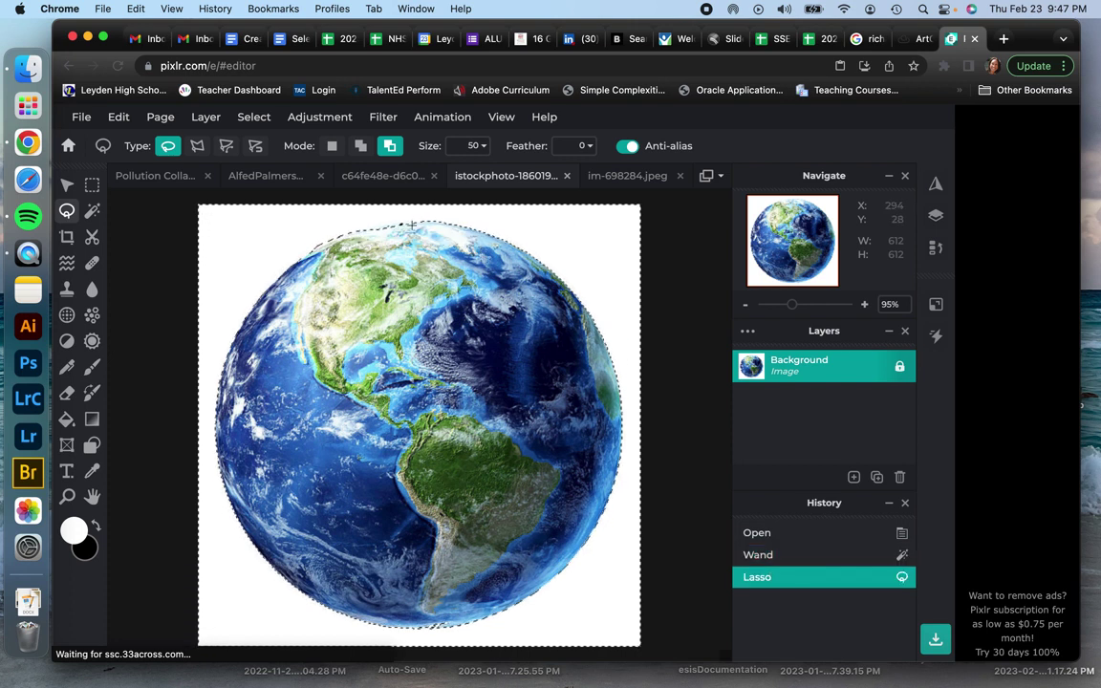
Step: Set the Lasso tool's feather to 11
left_click(577, 145)
left_click_drag(449, 173, 465, 175)
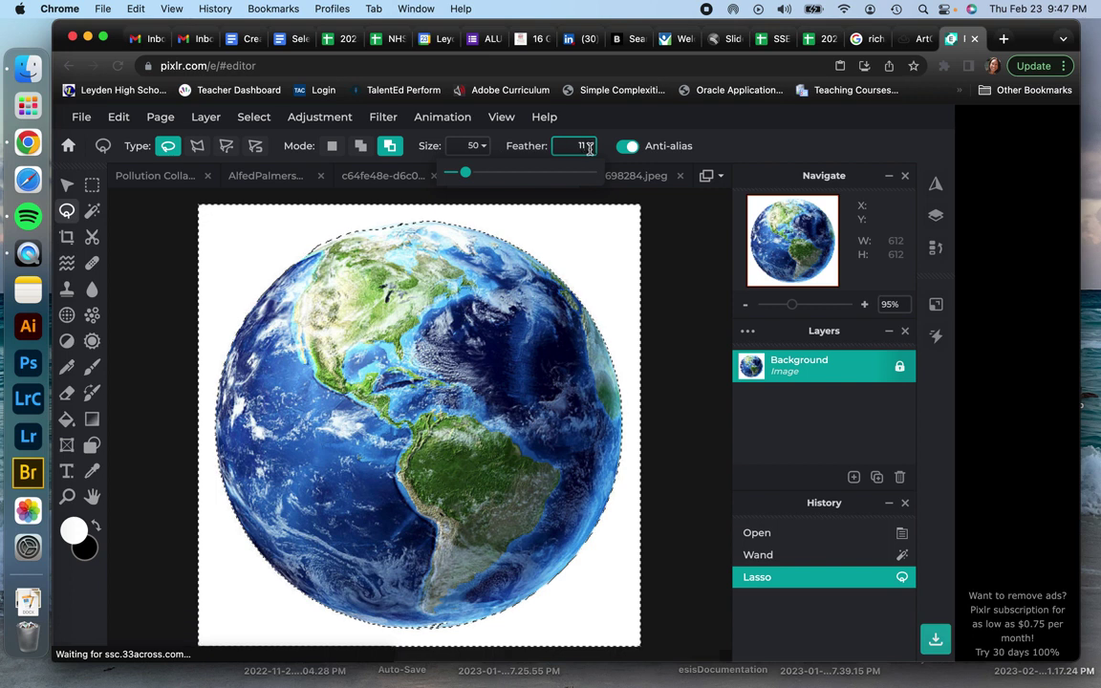
left_click(511, 161)
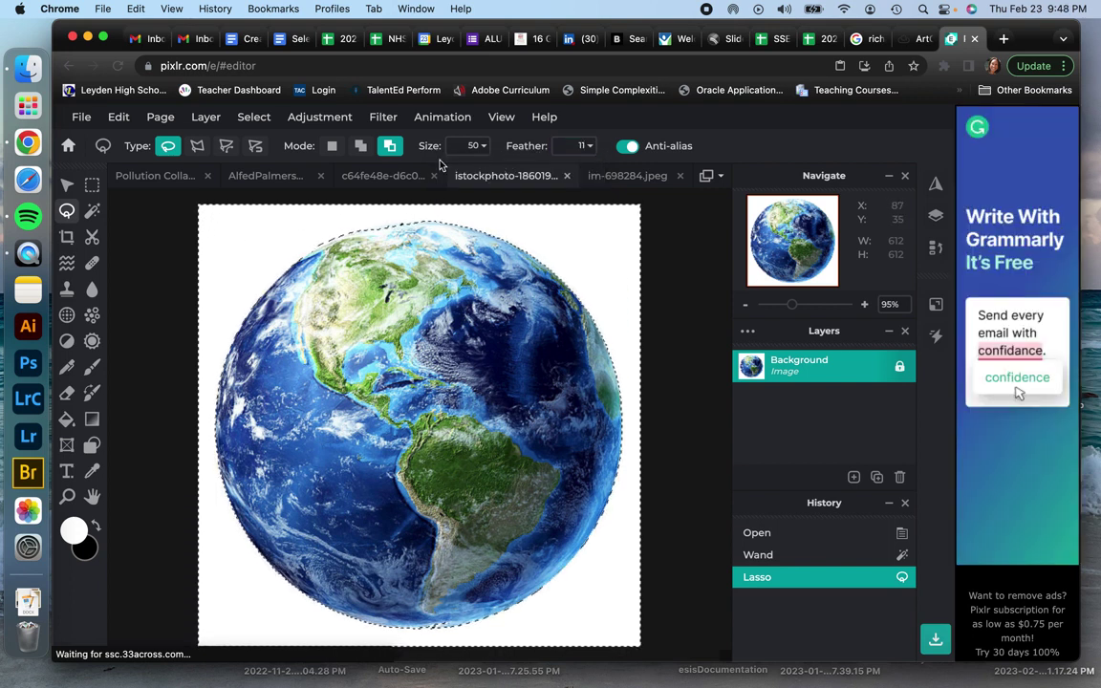
Step: Invert the selection to the globe and copy the globe into the Pollution Collage document
left_click(252, 119)
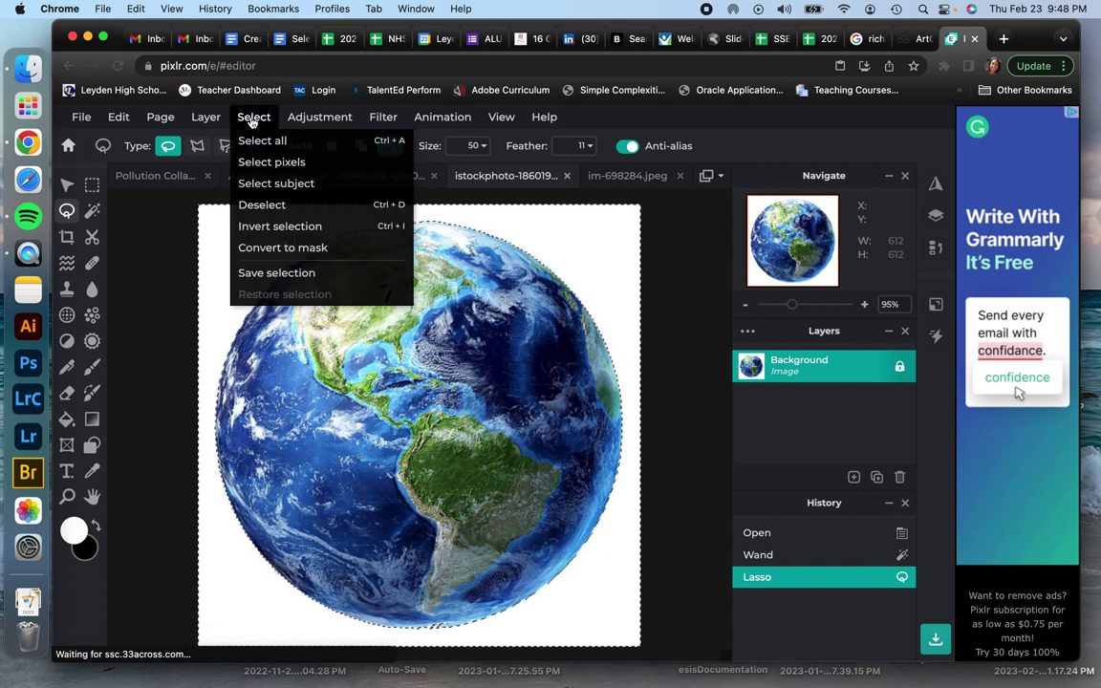
left_click(283, 229)
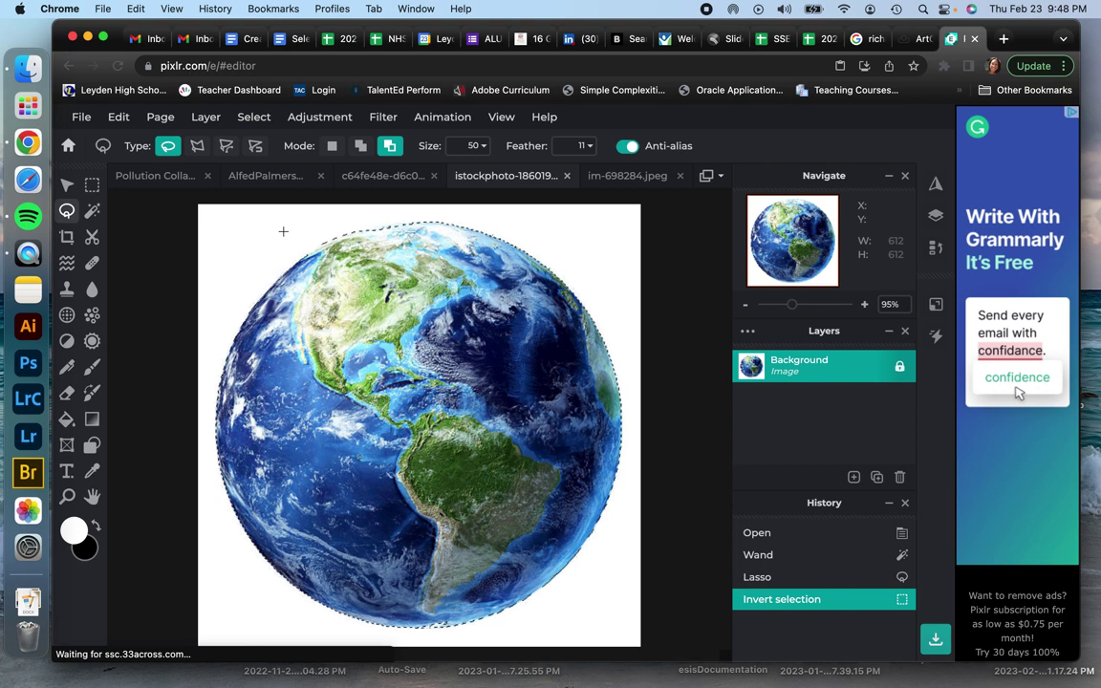
key("super+c")
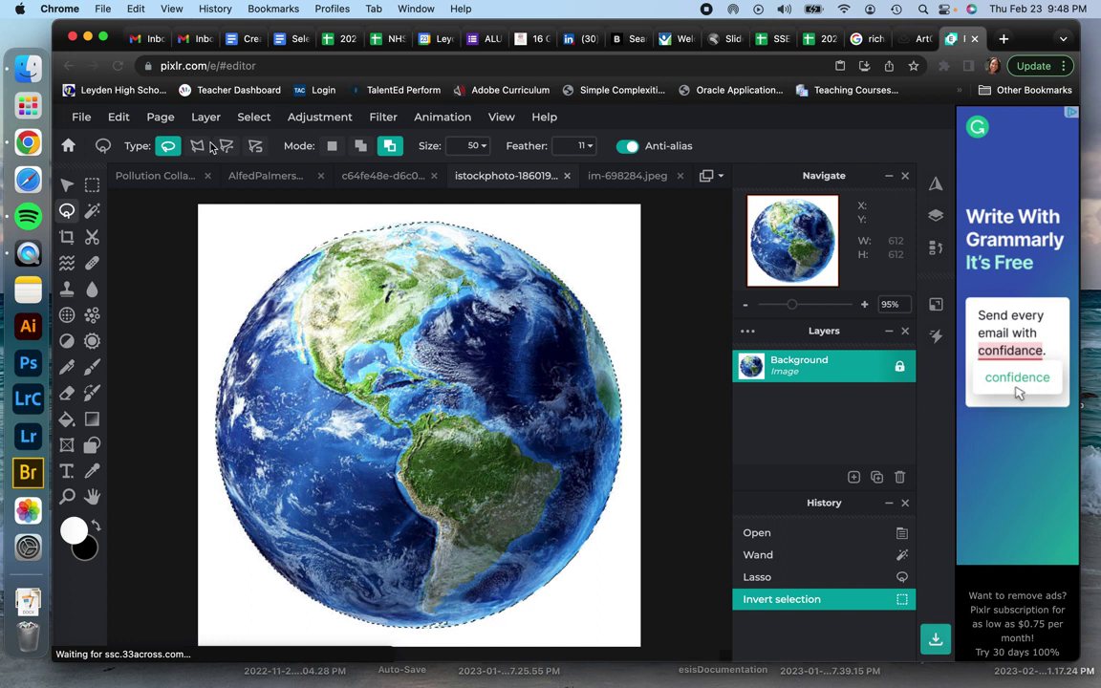
left_click(150, 179)
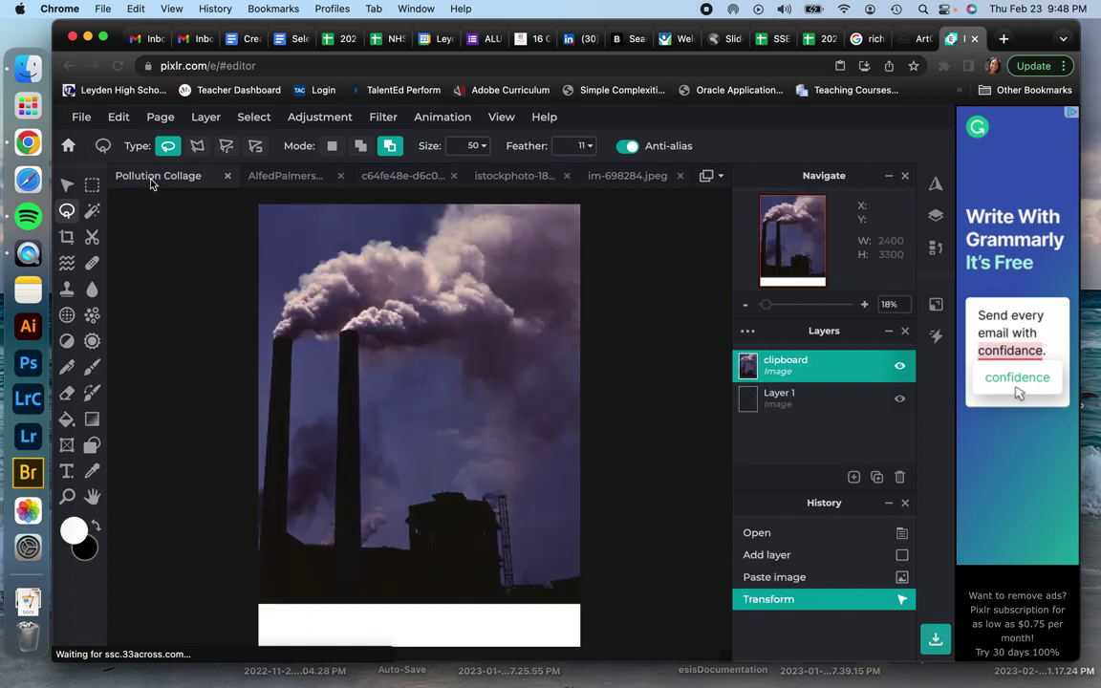
key("super+v")
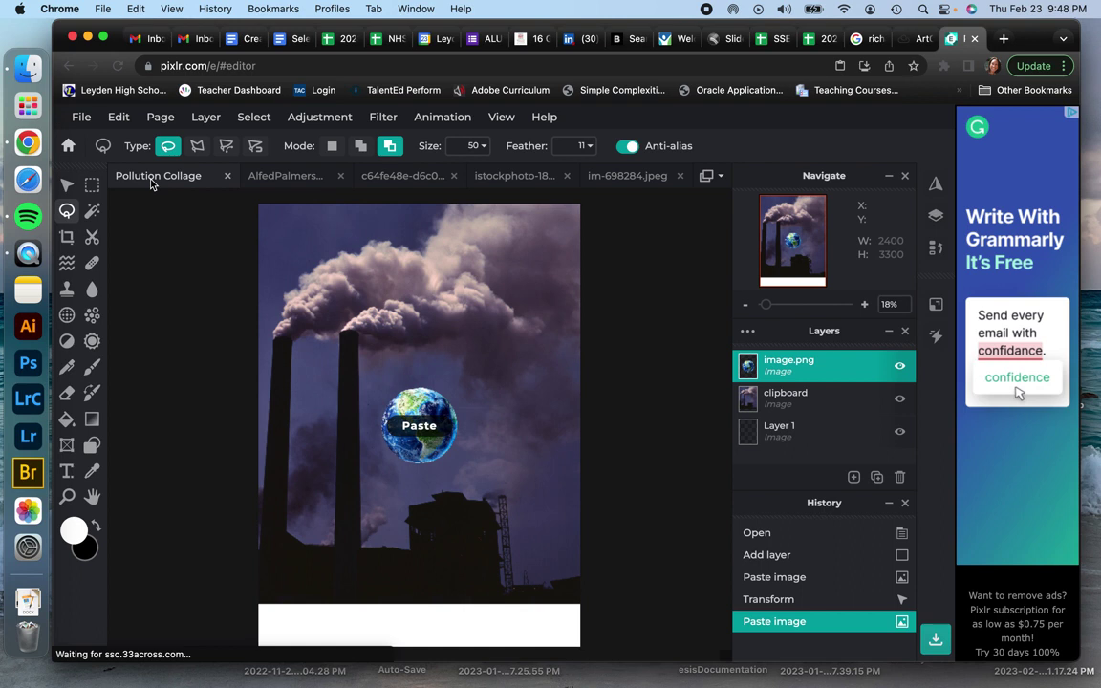
Step: Enlarge the pasted globe to about 1003 x 1005 px and move it over the smoke at about X 1262, Y 134
left_click(66, 187)
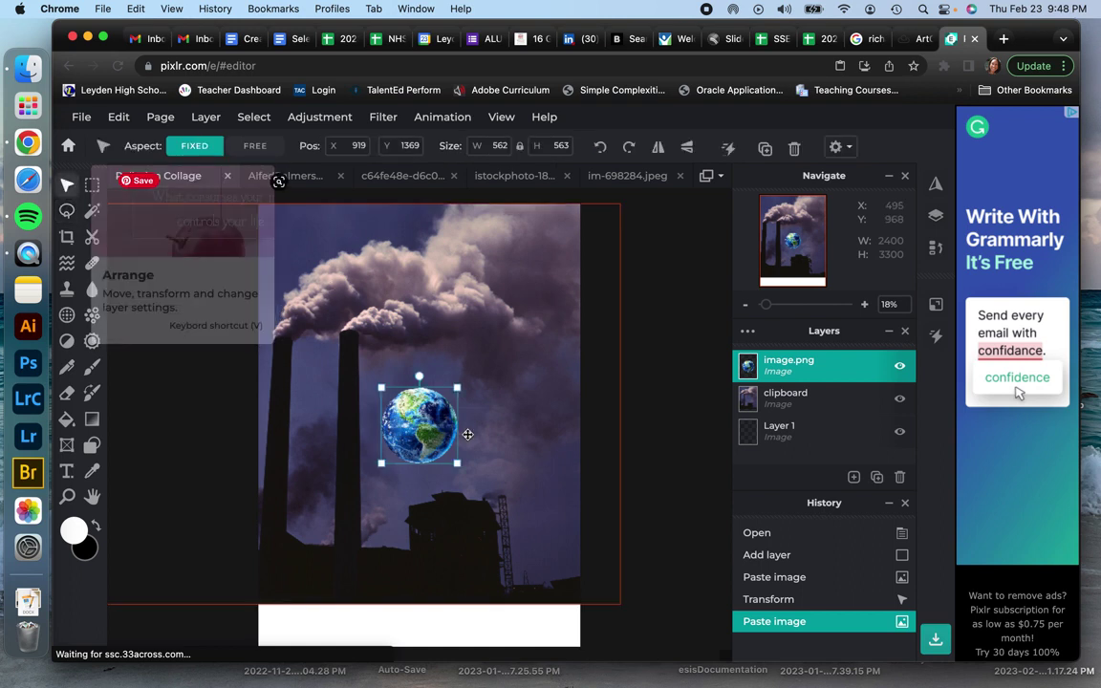
left_click_drag(450, 396, 532, 249)
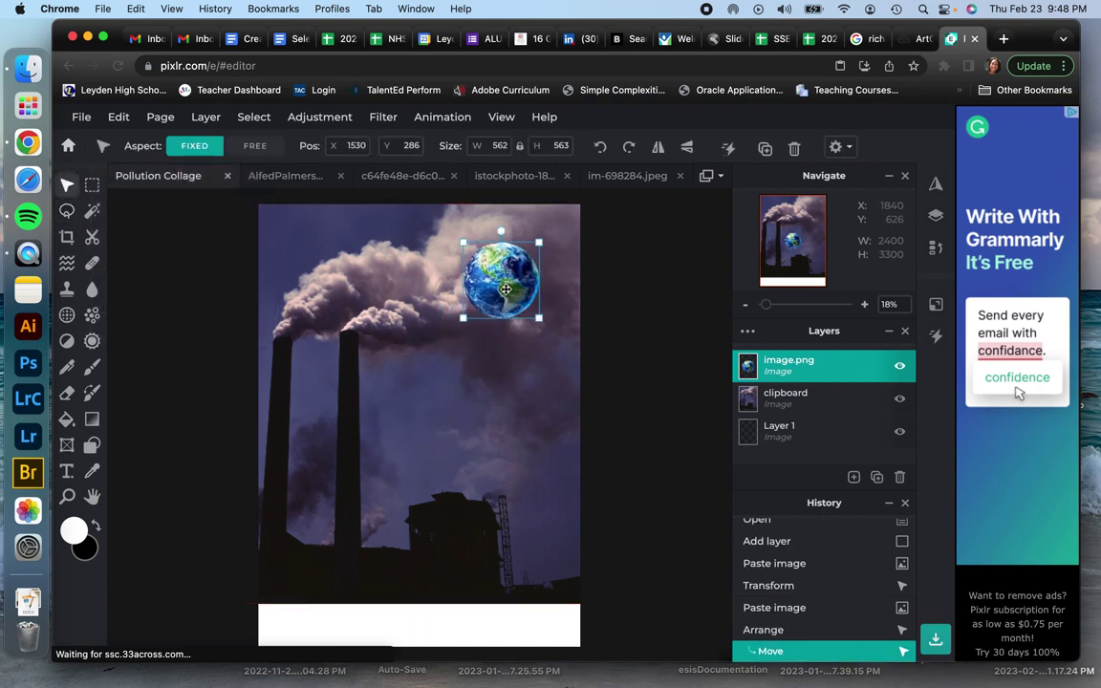
left_click_drag(464, 319, 418, 363)
left_click_drag(489, 329, 493, 325)
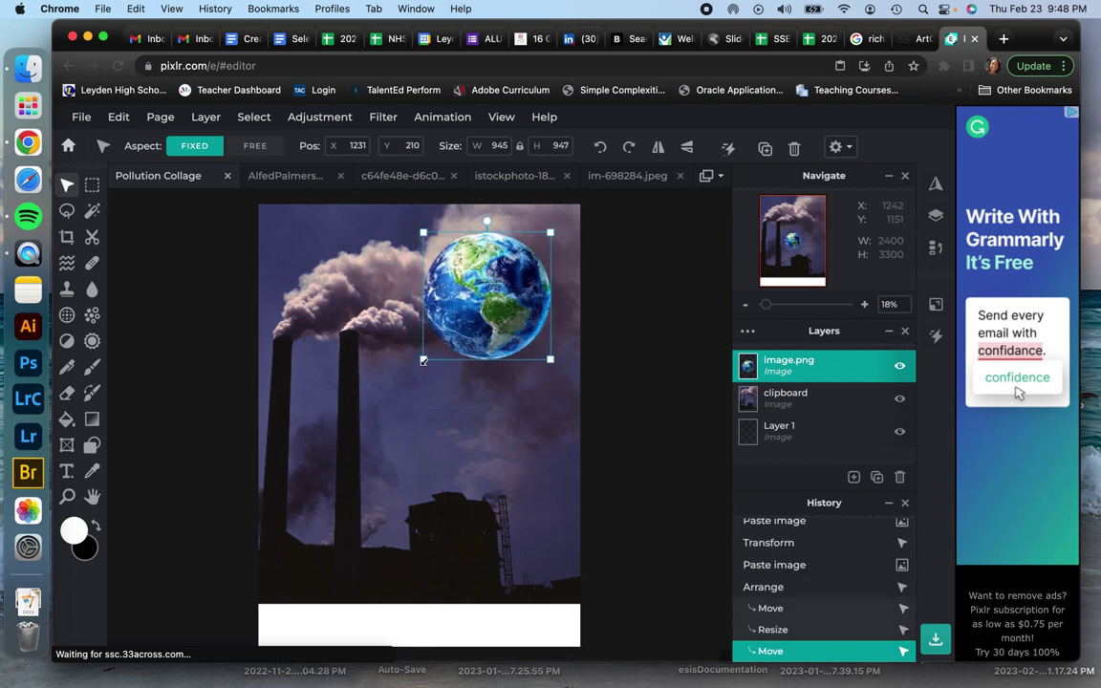
left_click_drag(422, 365, 416, 366)
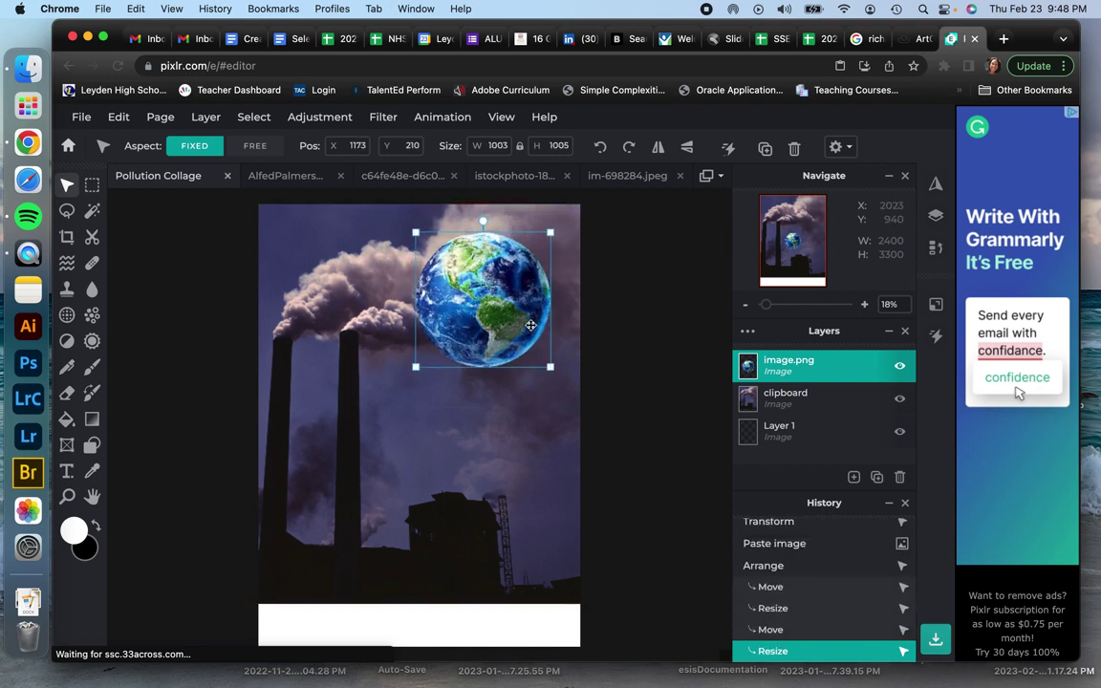
left_click_drag(475, 309, 486, 299)
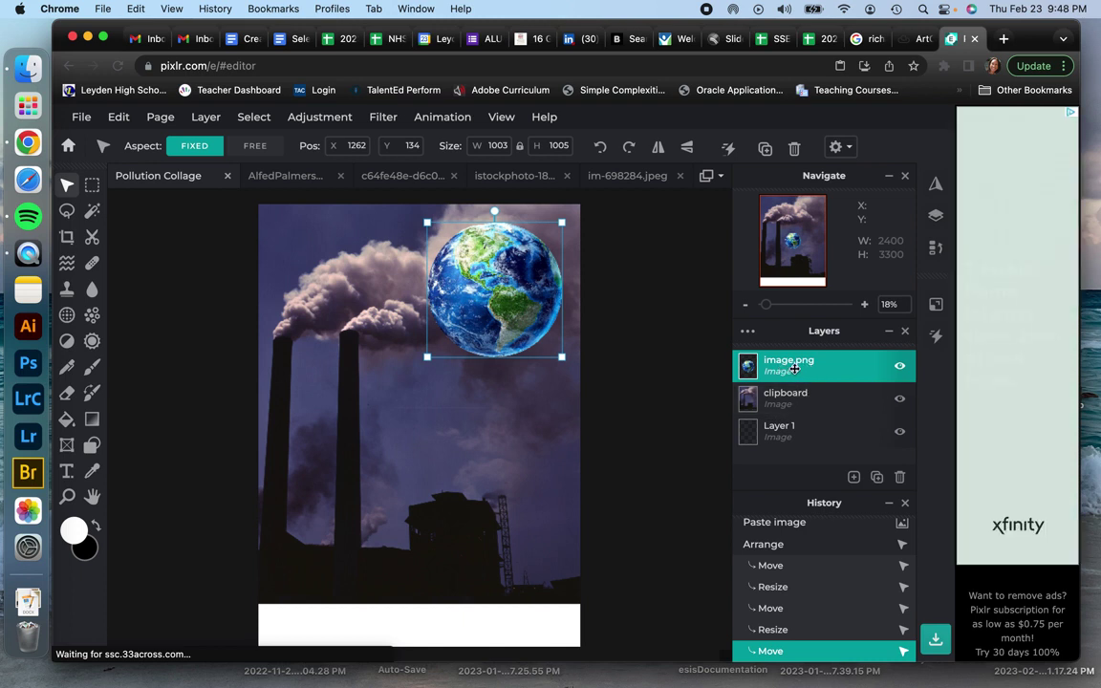
Step: Try the Multiply, Screen and Lighter blend modes on the globe layer and settle on Overlay
left_click(749, 333)
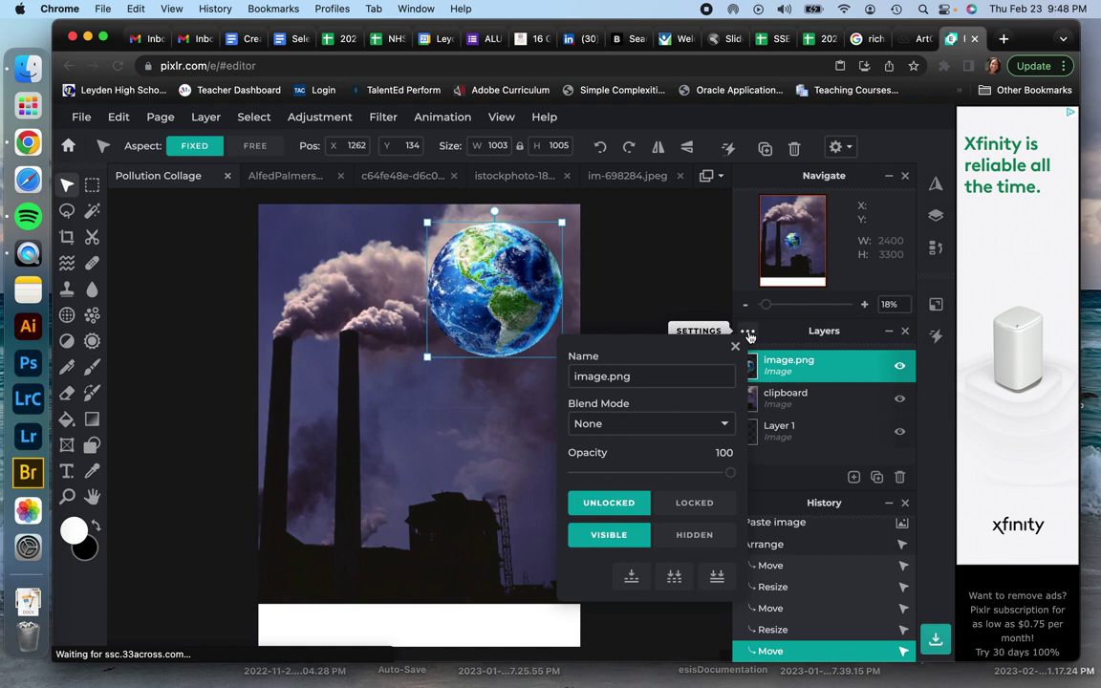
left_click(629, 425)
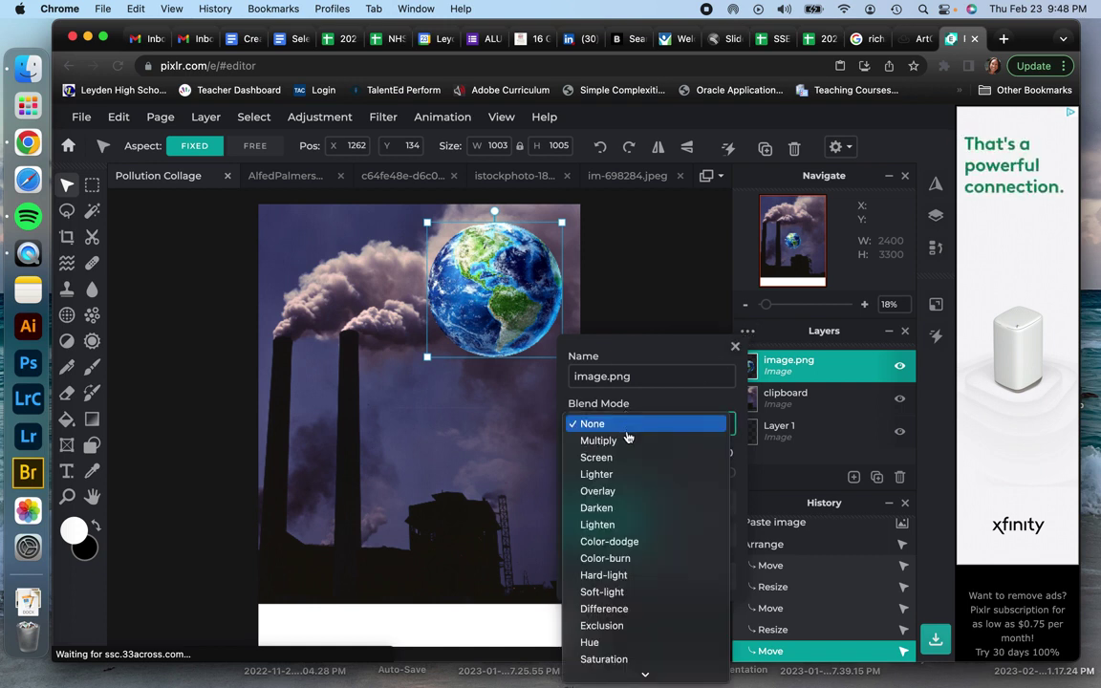
left_click(627, 441)
left_click(618, 426)
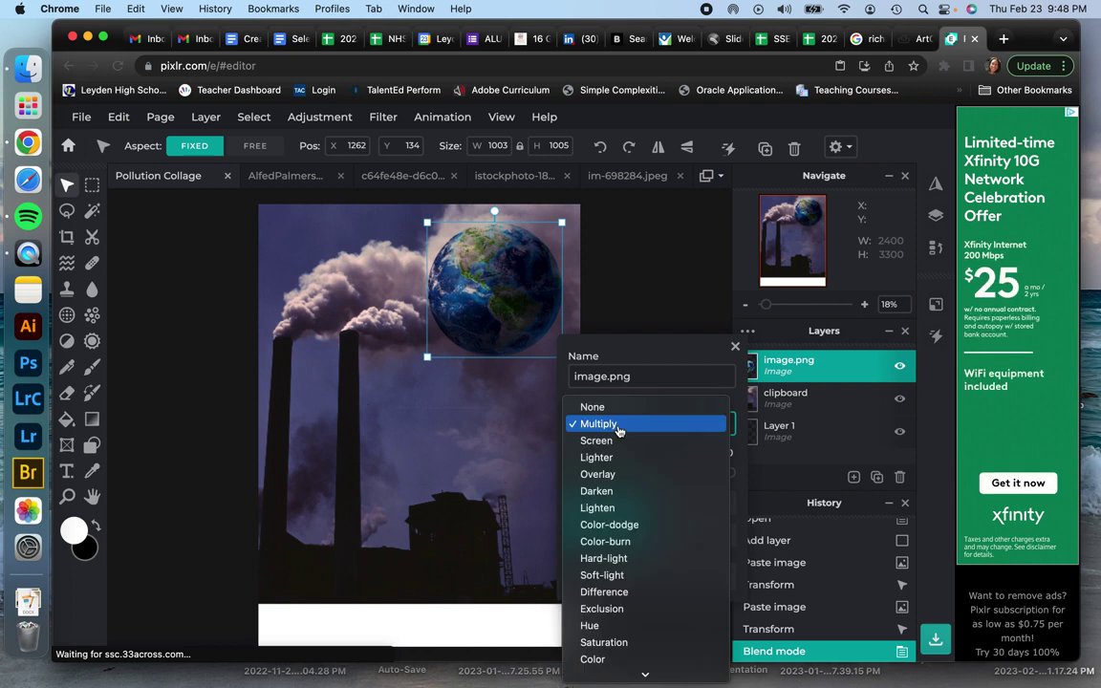
left_click(618, 442)
left_click(616, 430)
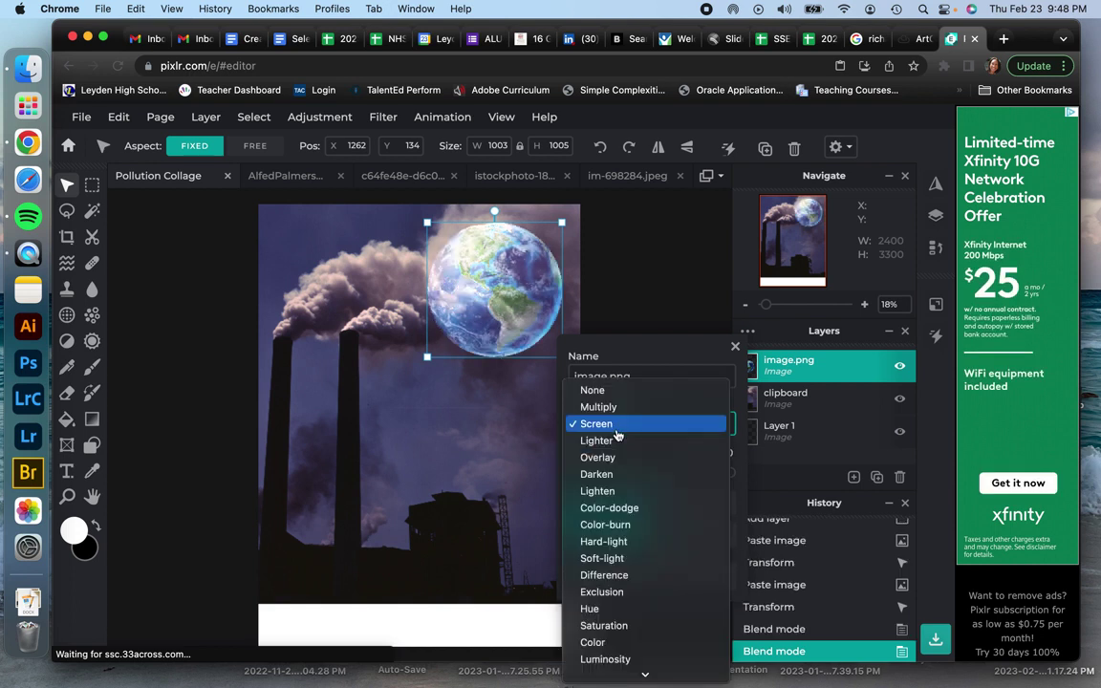
left_click(617, 440)
left_click(615, 426)
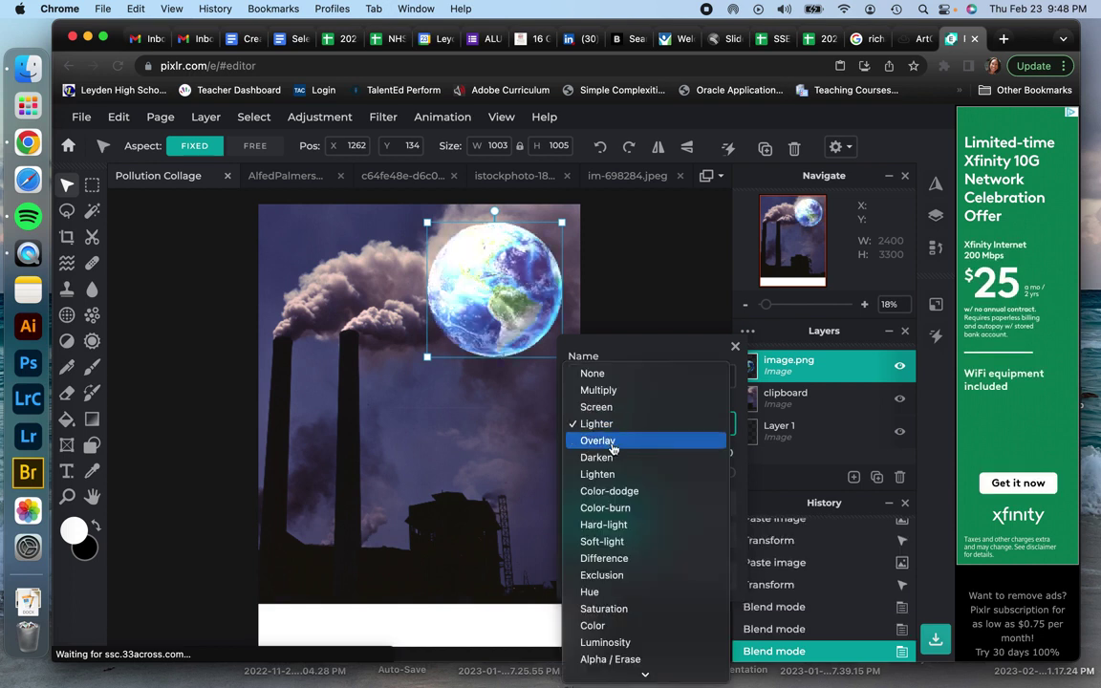
left_click(612, 441)
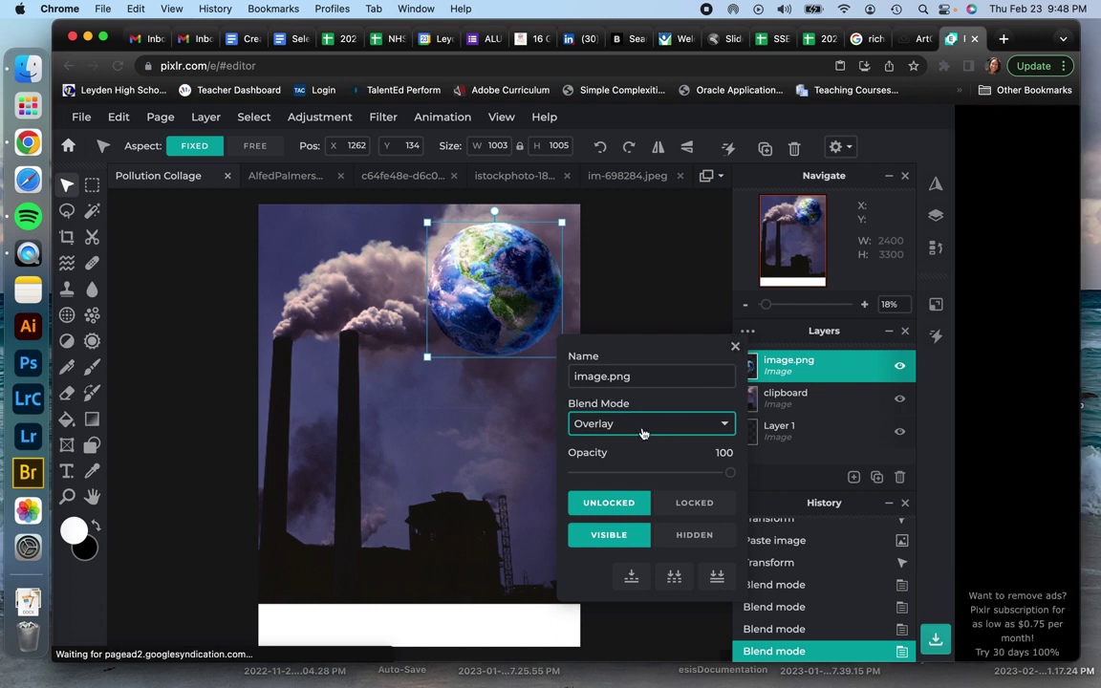
left_click(736, 347)
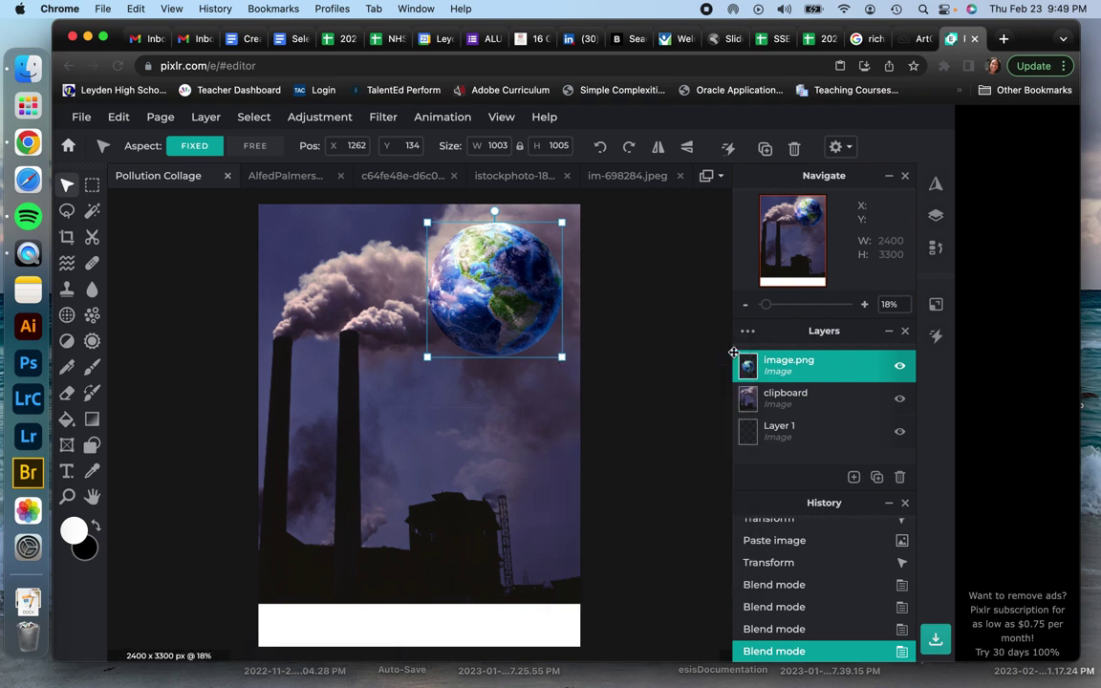
Step: Select the white background around the bottle in the water bottle image with the Wand tool
left_click(401, 176)
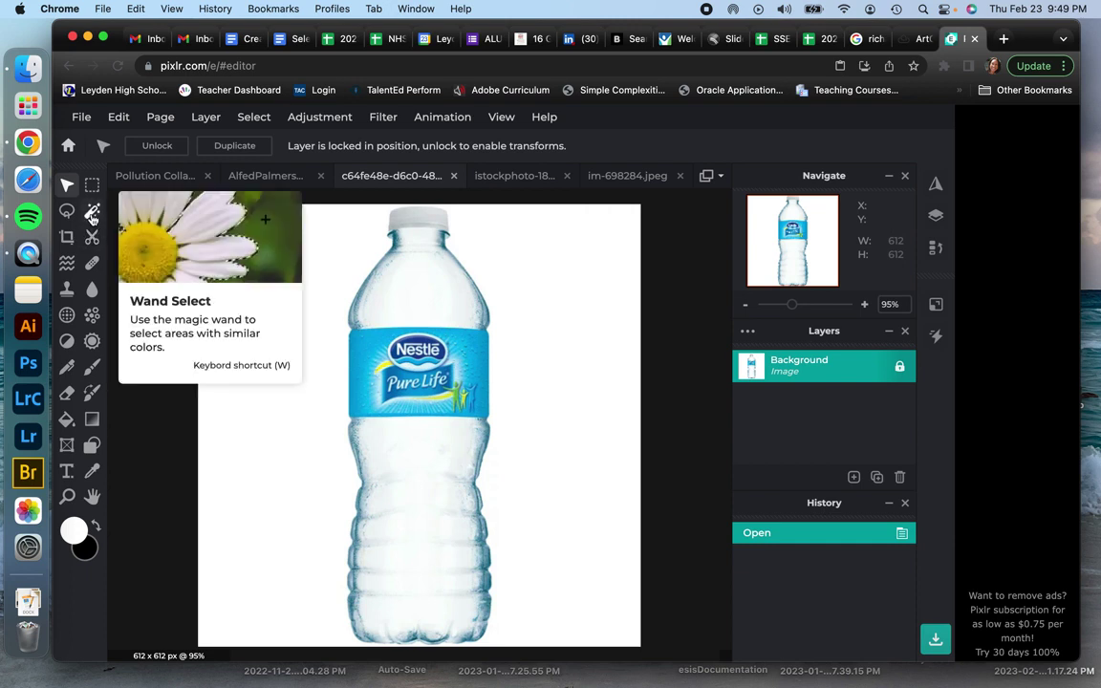
left_click(93, 213)
left_click(254, 271)
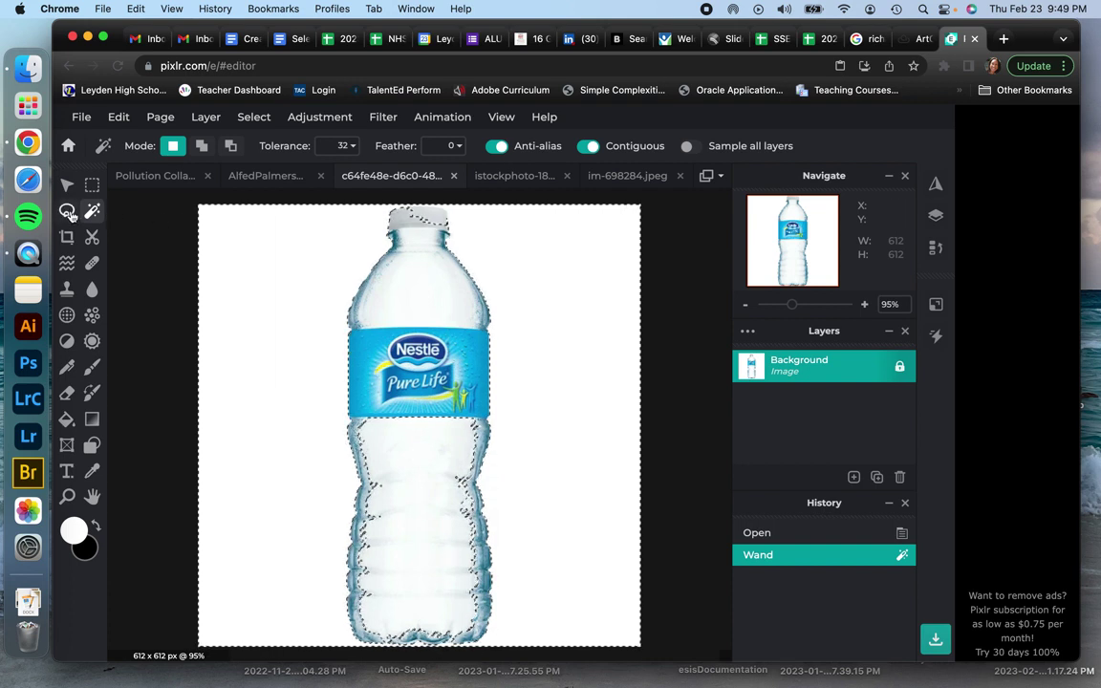
Step: Subtract the stray selected areas inside the bottle's cap and body from the selection with freehand Lasso outlines
left_click(67, 211)
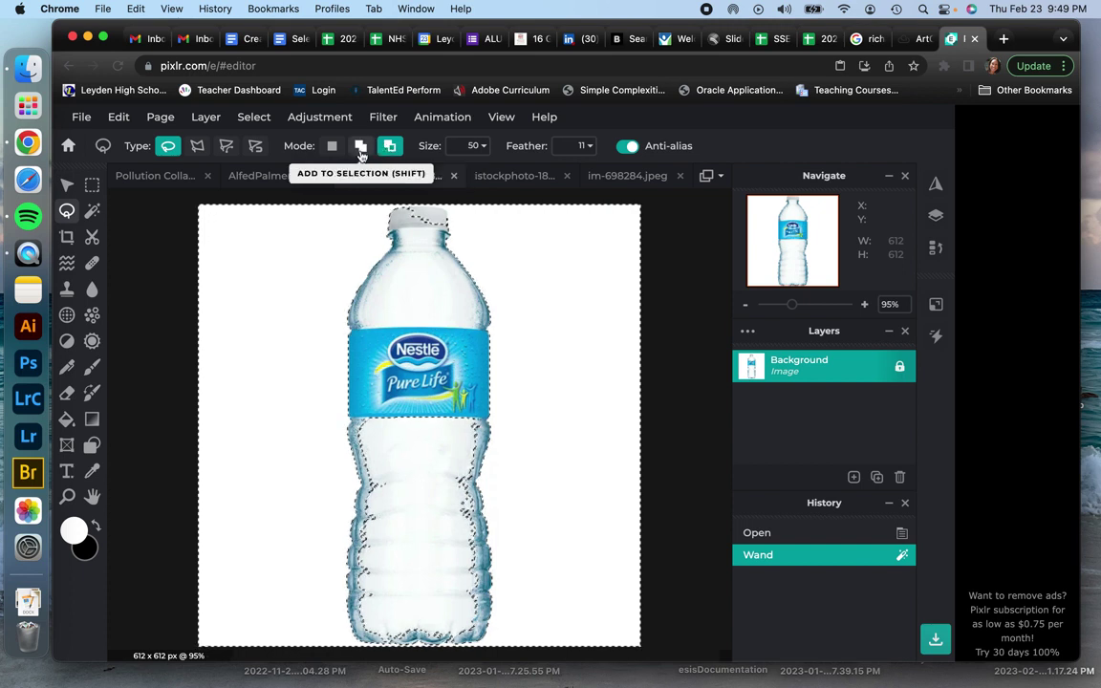
left_click(359, 148)
left_click(391, 147)
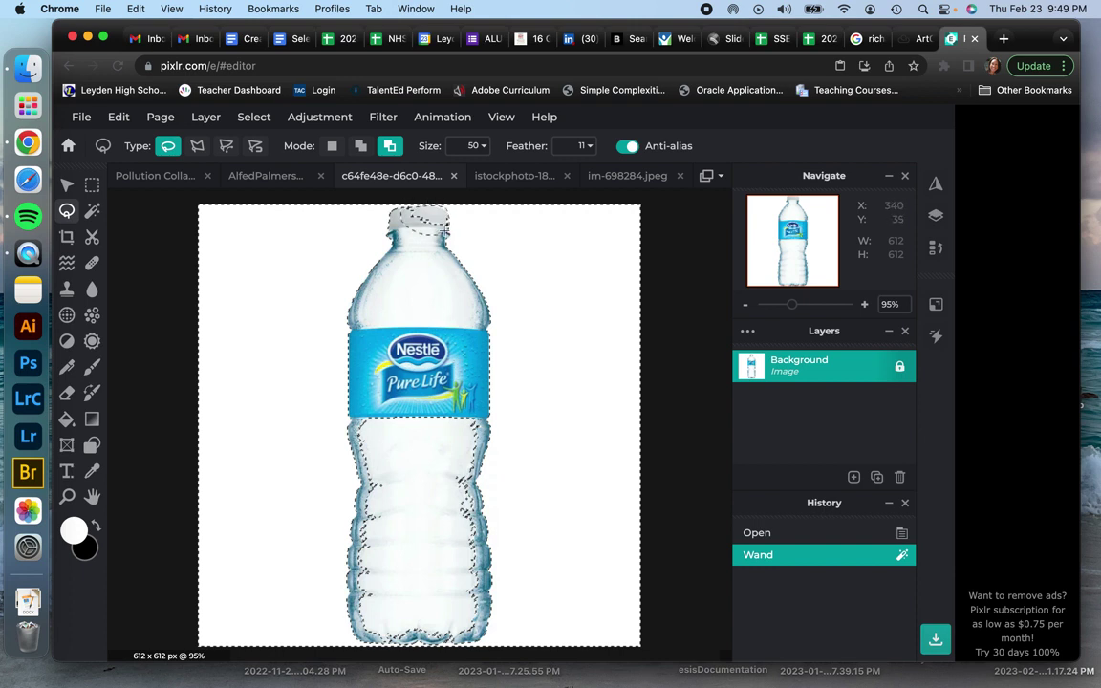
left_click_drag(446, 227, 443, 226)
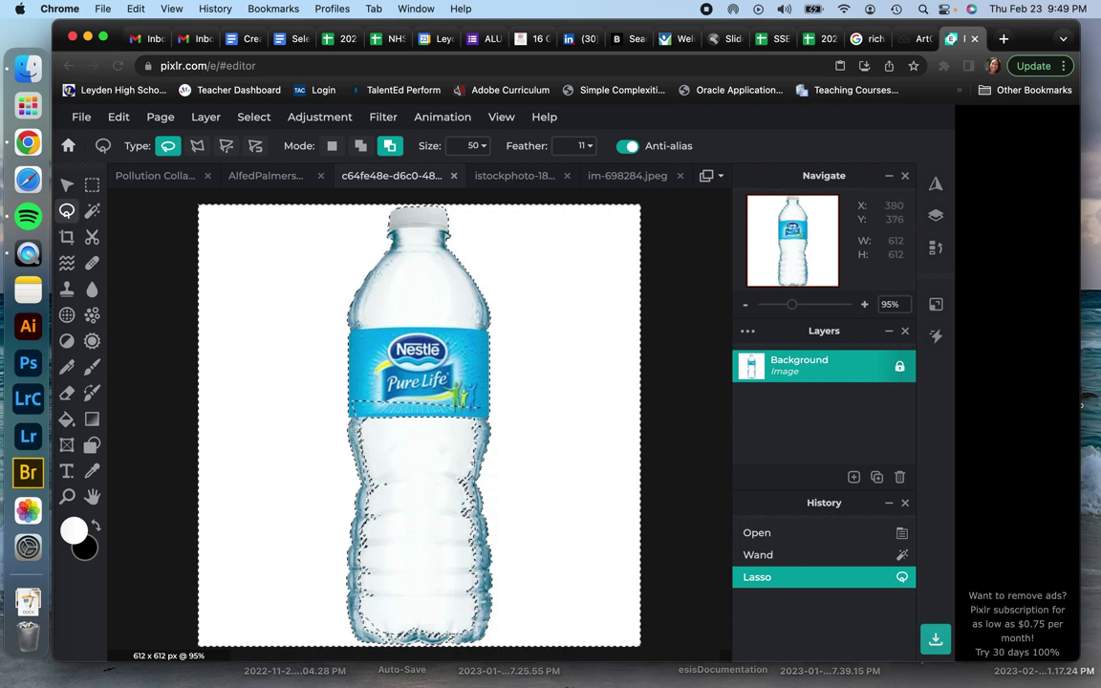
left_click_drag(477, 405, 477, 405)
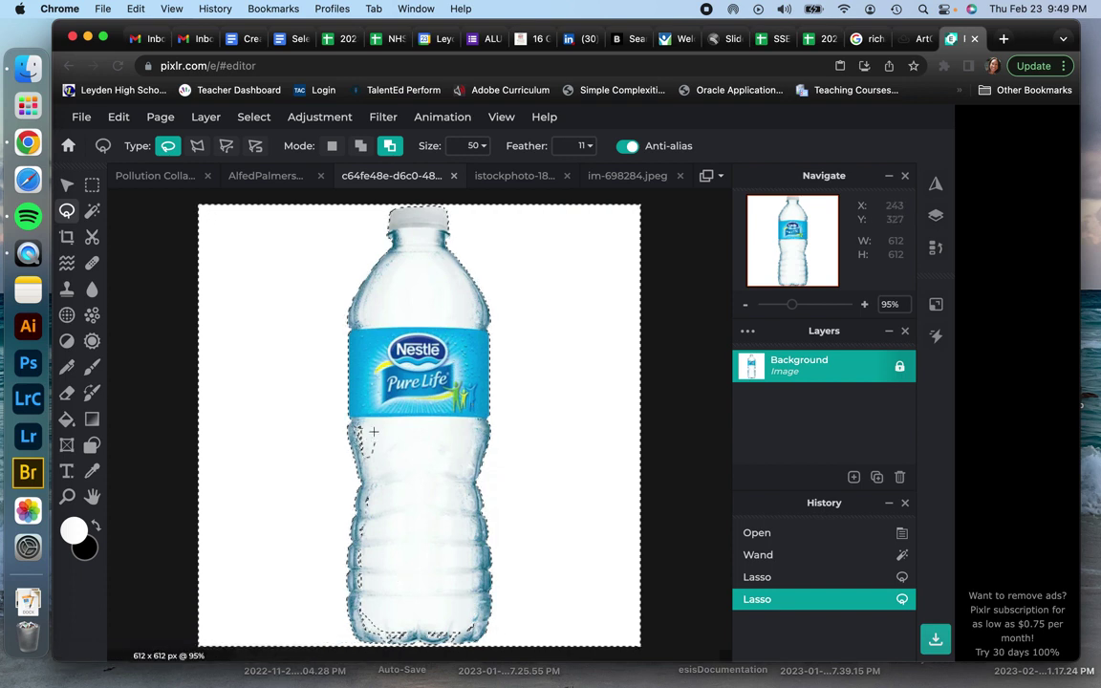
left_click_drag(359, 418, 362, 422)
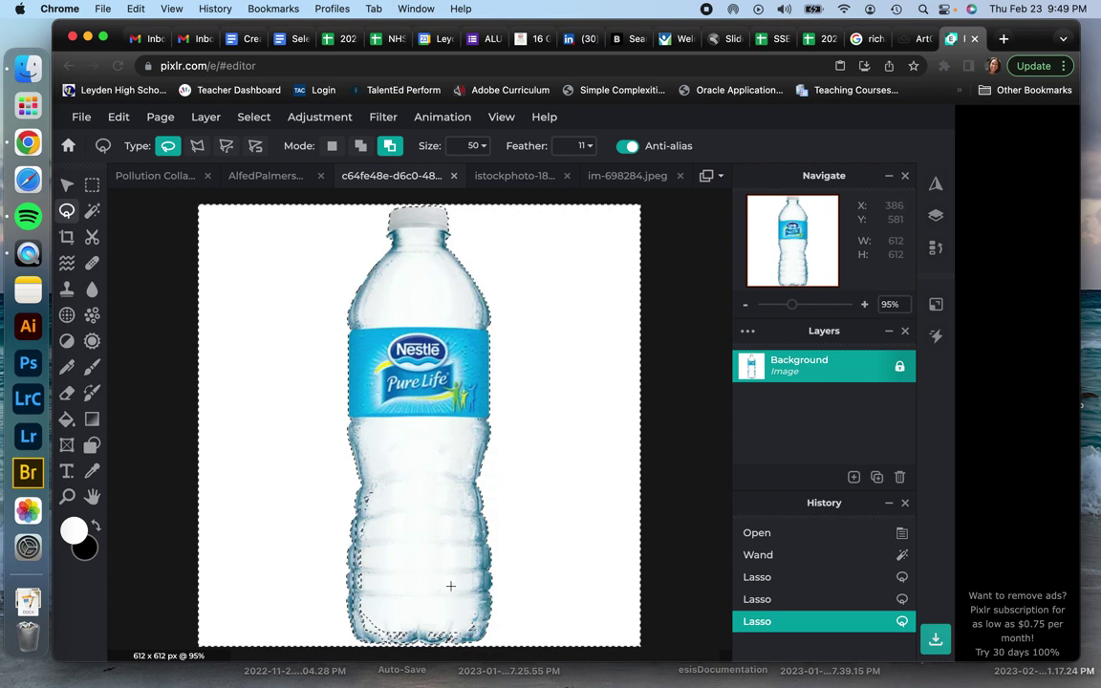
left_click_drag(366, 481, 366, 482)
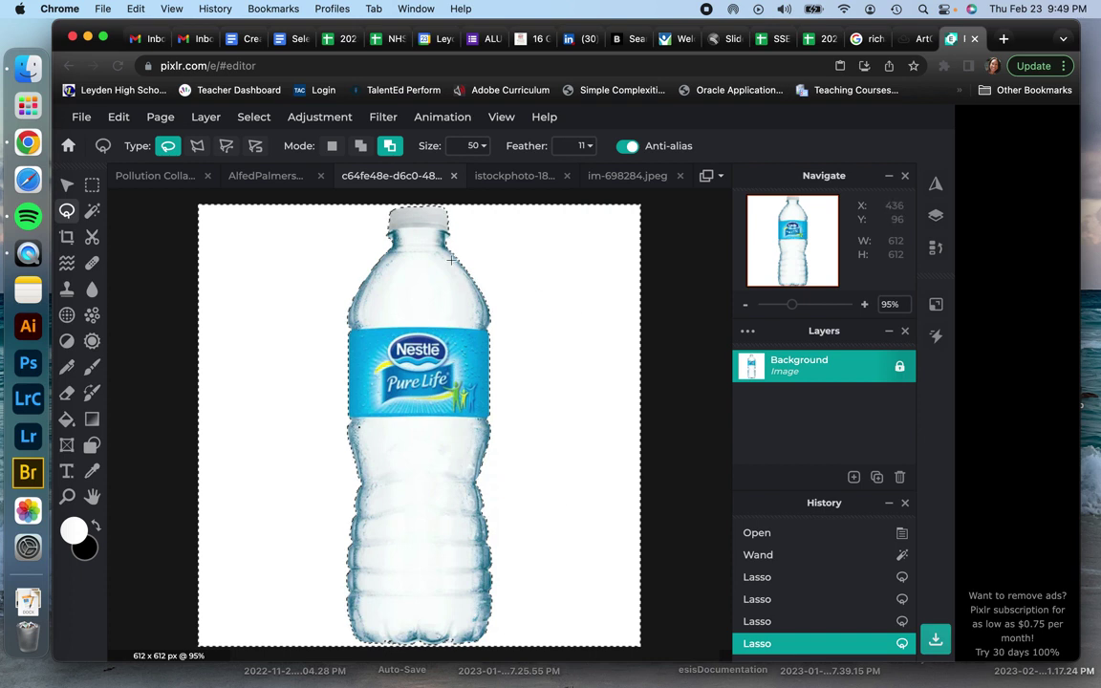
Step: Invert the selection to the water bottle and copy the bottle into the Pollution Collage document
left_click(263, 123)
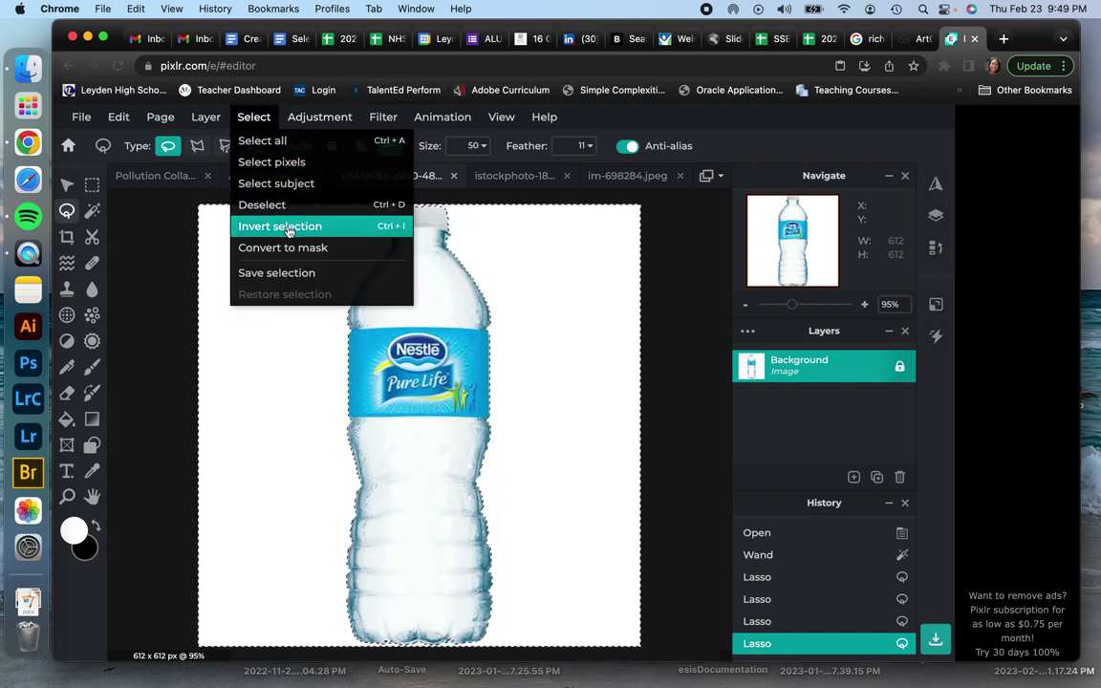
left_click(288, 230)
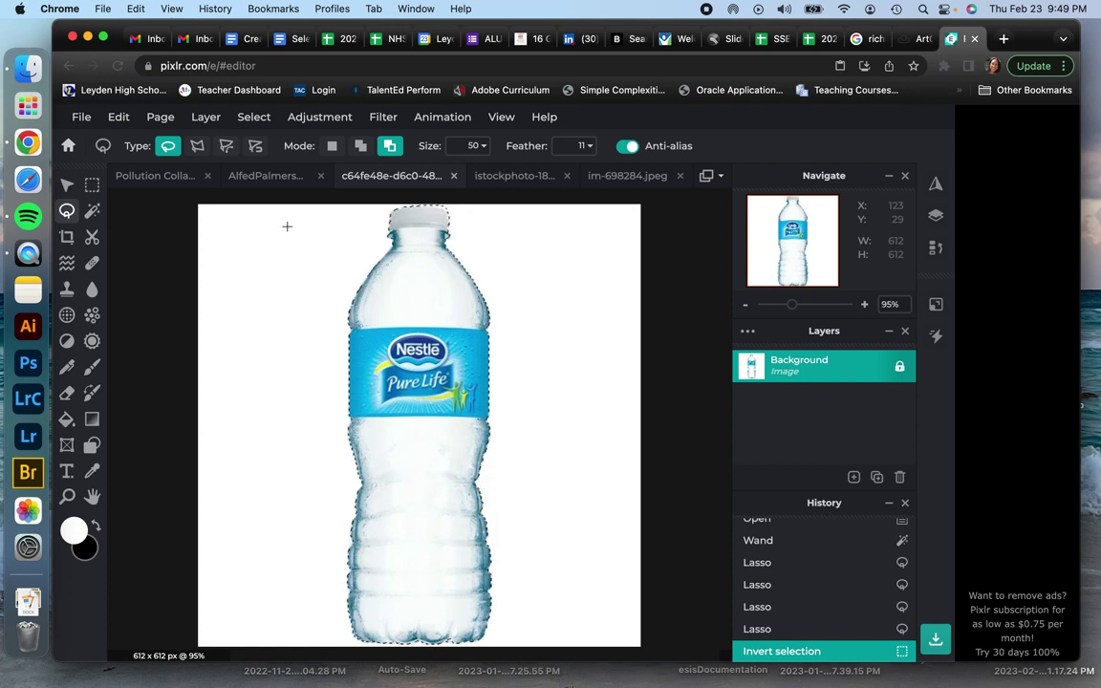
key("ctrl+c")
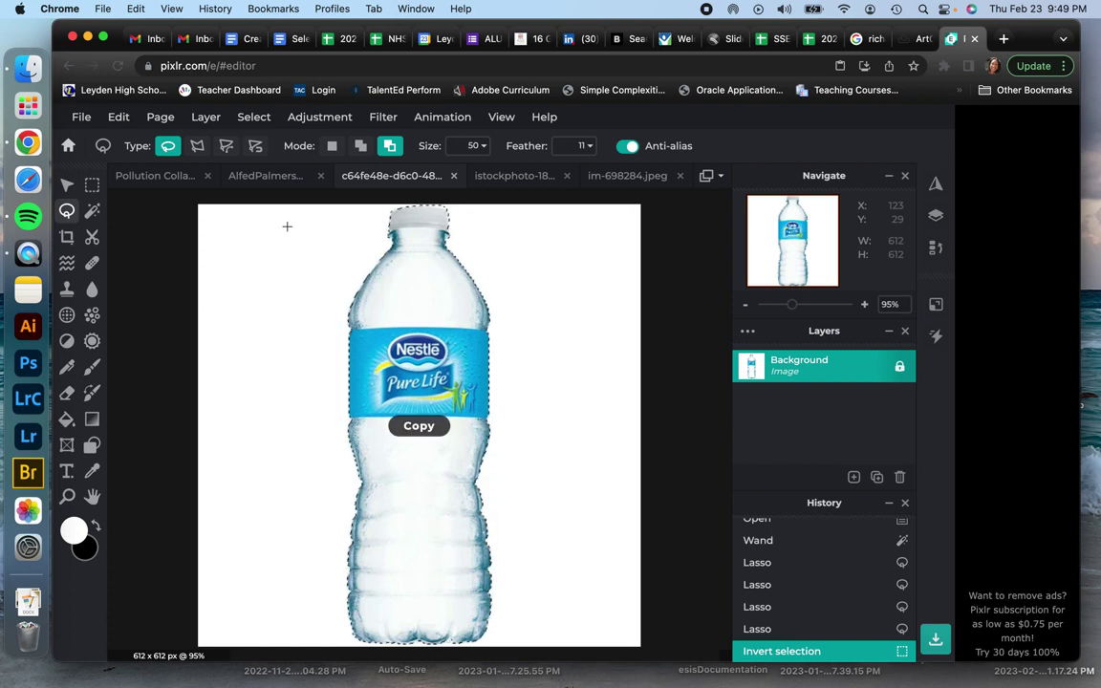
left_click(163, 186)
key("super+v")
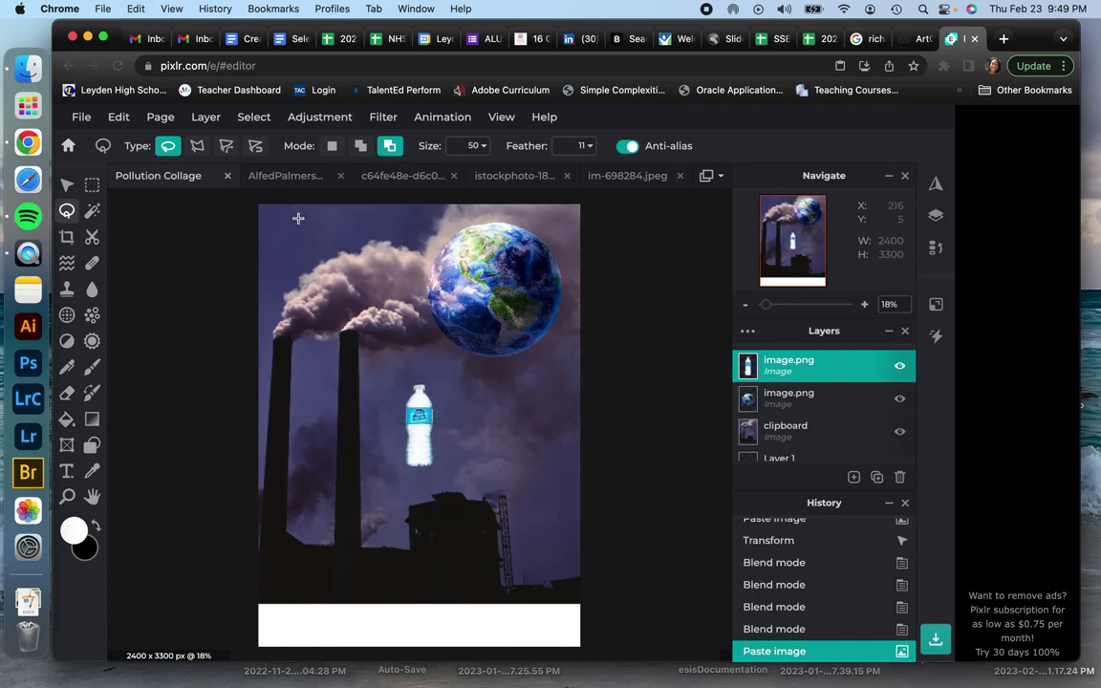
Step: Enlarge the pasted water bottle to about 464 × 1415 px, move it to the canvas's lower-left corner and tilt it clockwise
left_click(67, 186)
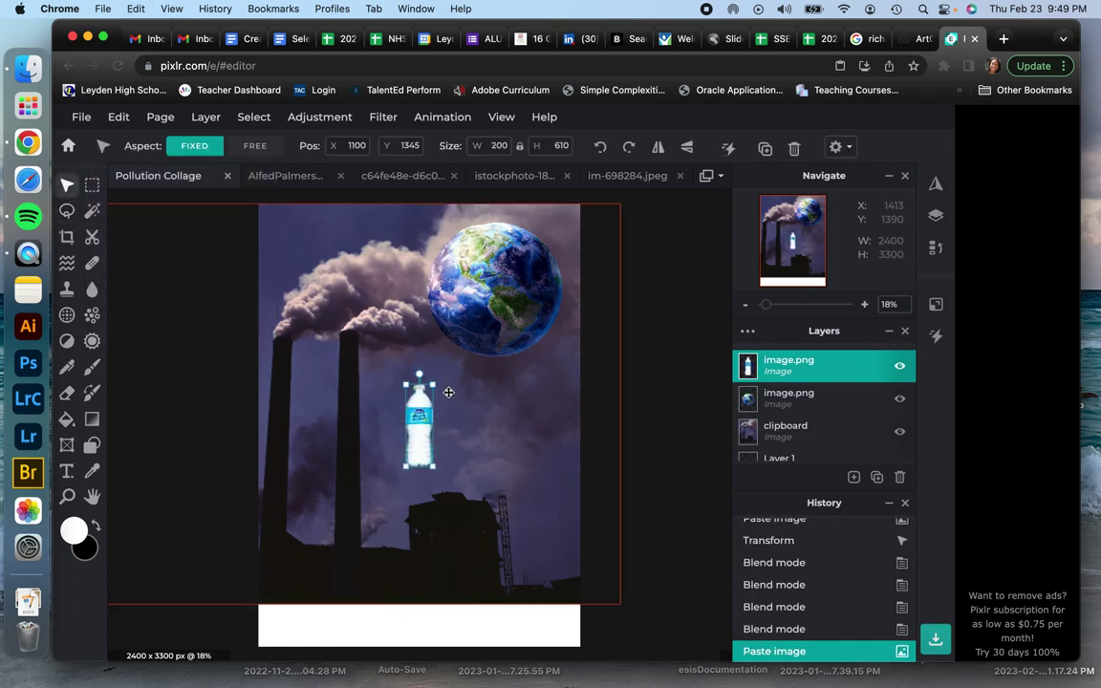
left_click_drag(454, 367, 483, 268)
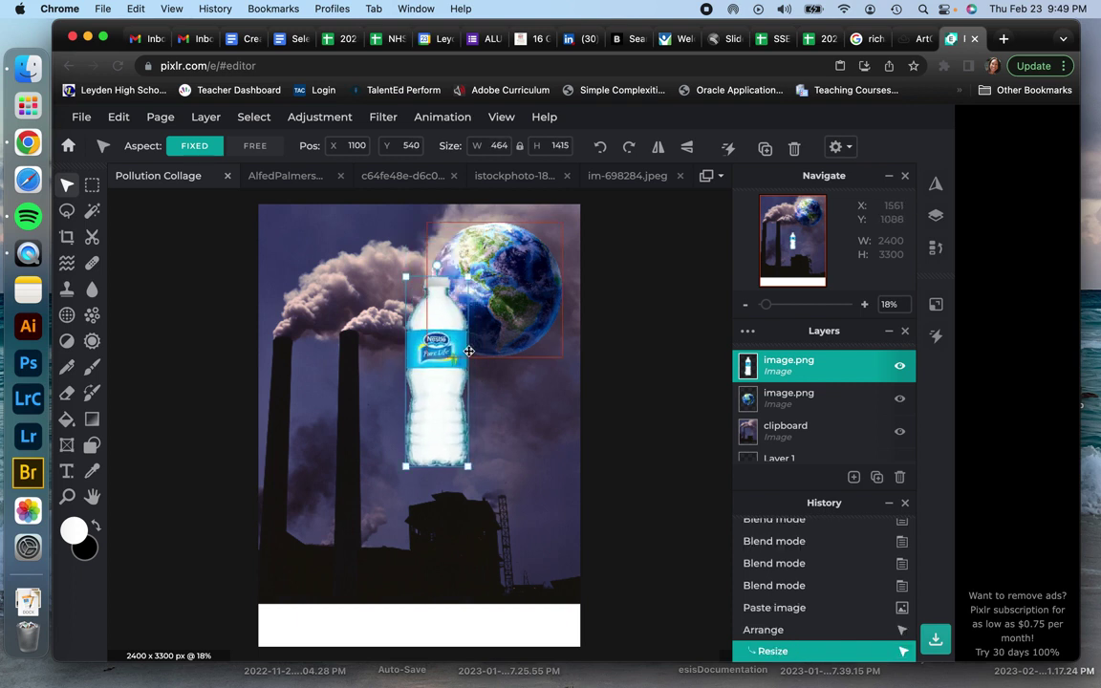
left_click_drag(412, 437, 272, 640)
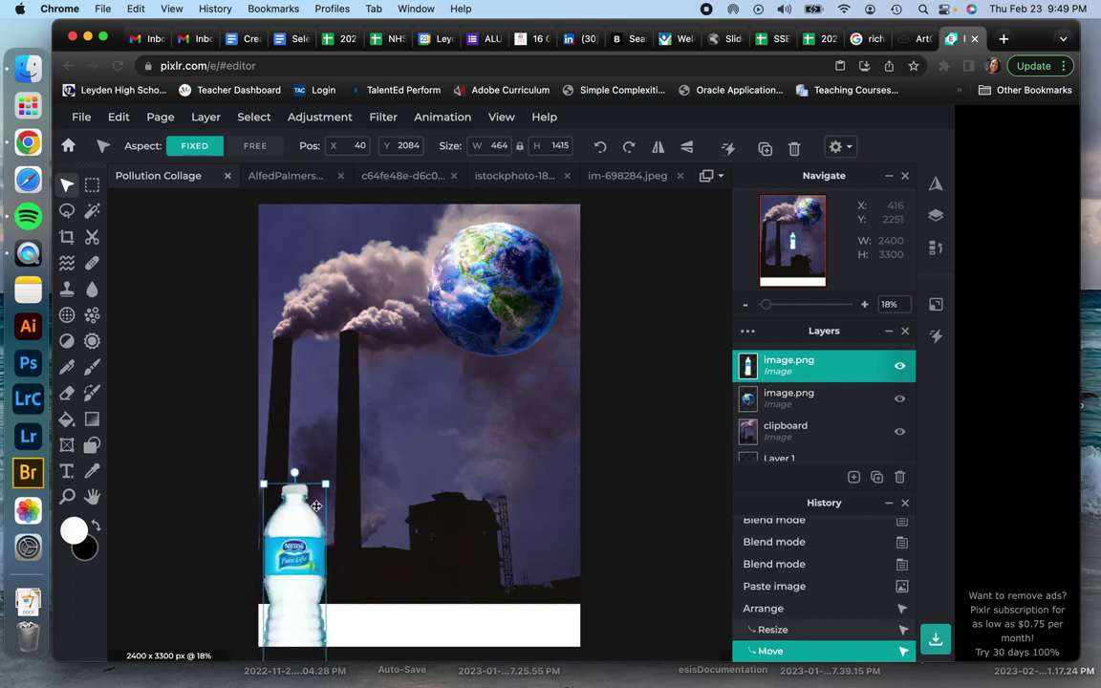
left_click_drag(301, 483, 331, 491)
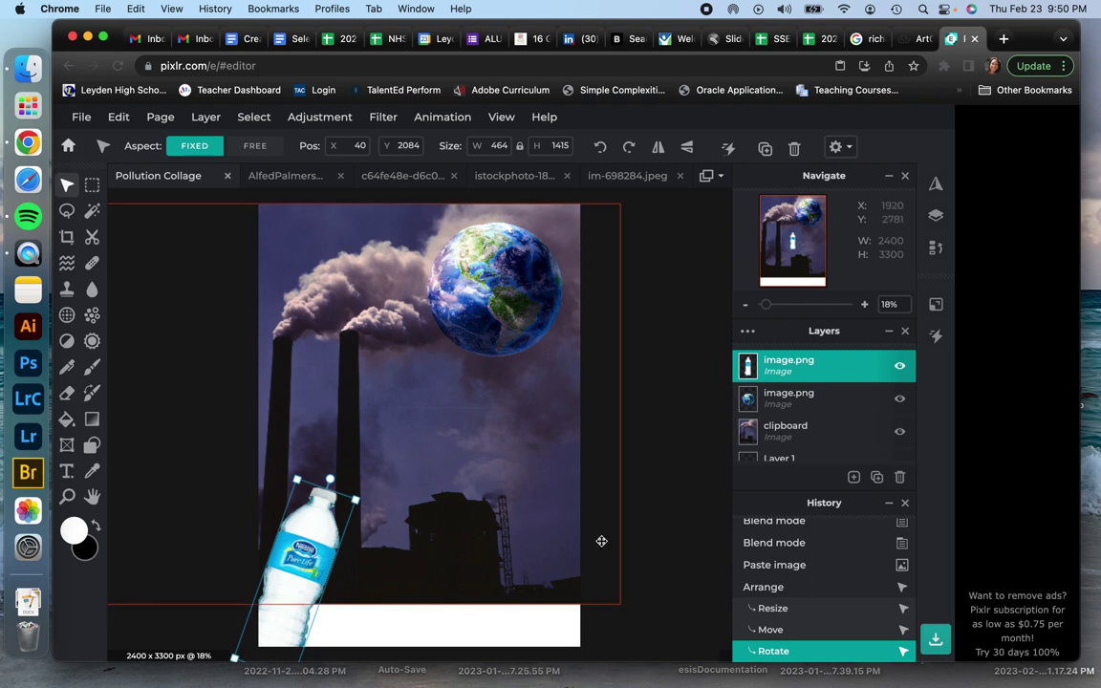
Step: Paste a second water bottle, enlarge it to about 525 × 1601 px and place it upright just right of the first
key("super+v")
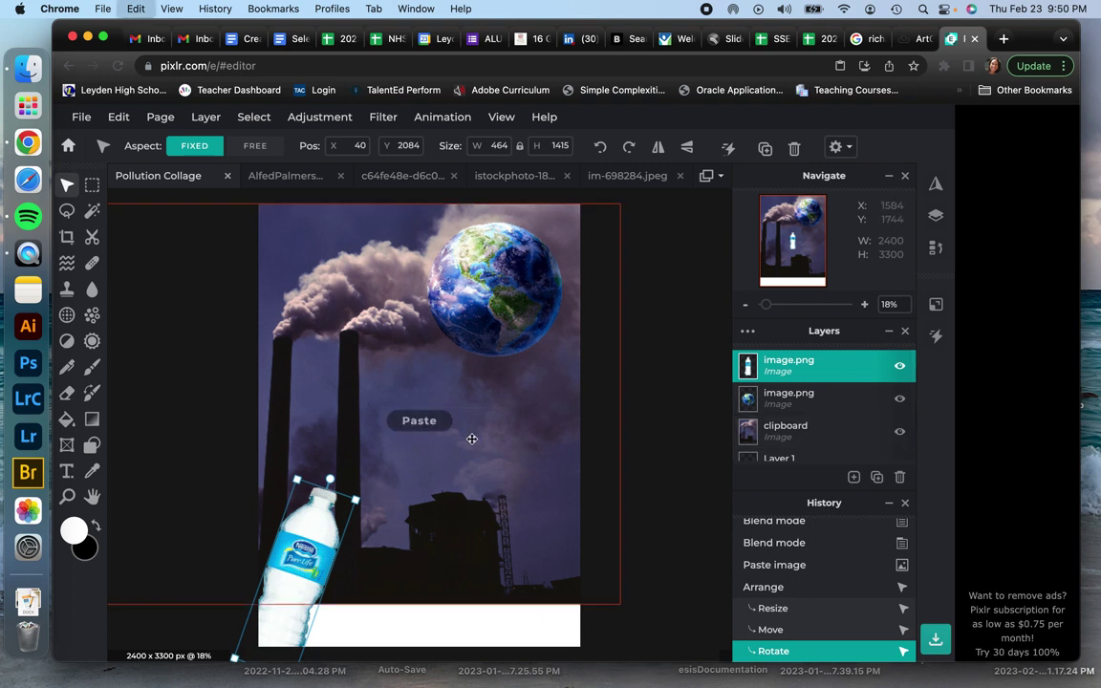
mouse_move(464, 354)
left_mouse_down()
mouse_move(541, 279)
mouse_move(477, 340)
left_mouse_up()
left_click_drag(439, 395, 349, 647)
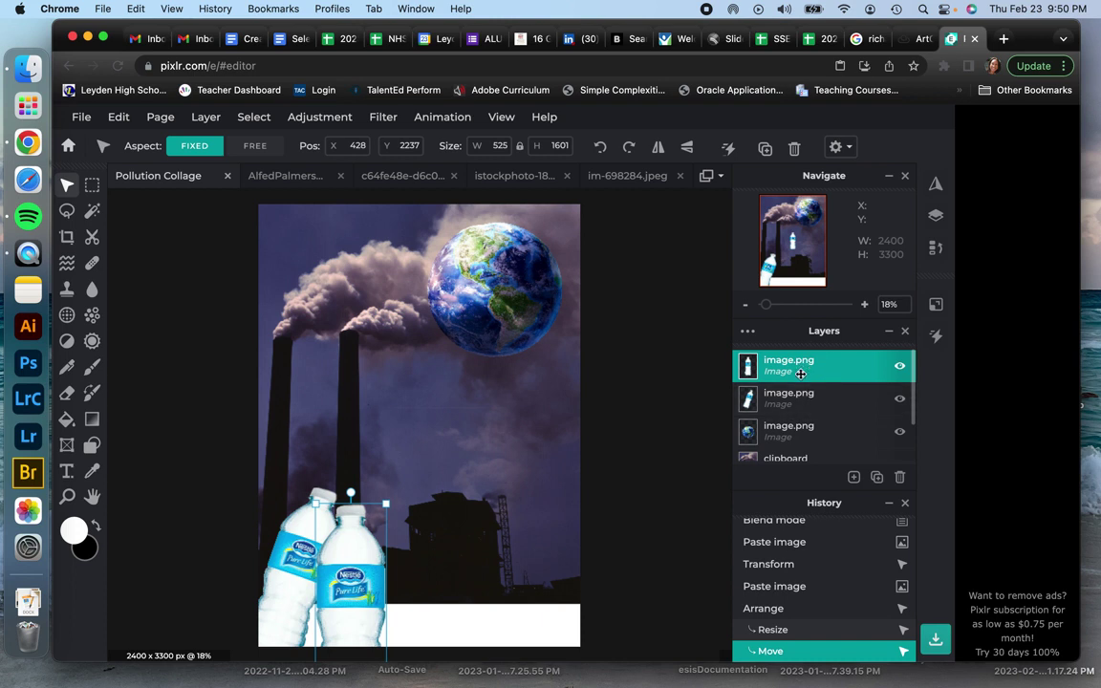
Step: Duplicate the upright bottle, move the copy to its right and tilt it counterclockwise
left_click(877, 480)
left_click_drag(381, 561, 445, 523)
left_click_drag(413, 463, 361, 471)
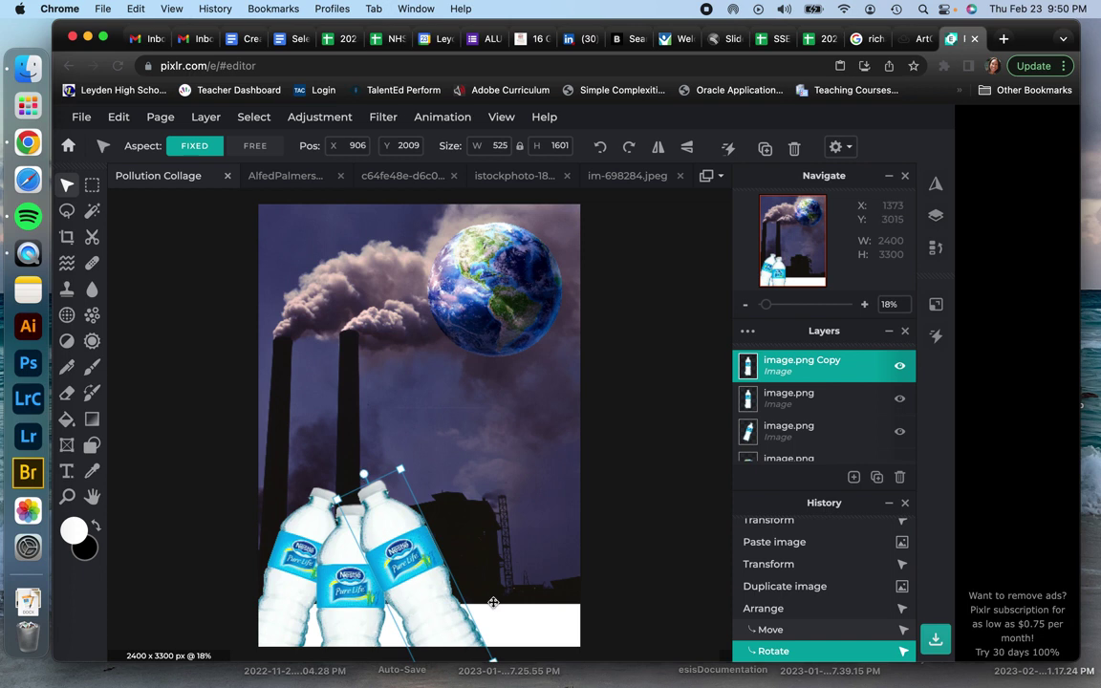
Step: Add two more copies of the tilted bottle across the right half, tilt the outermost one clockwise and adjust the middle bottles' positions
left_click(877, 480)
left_click_drag(354, 572, 531, 555)
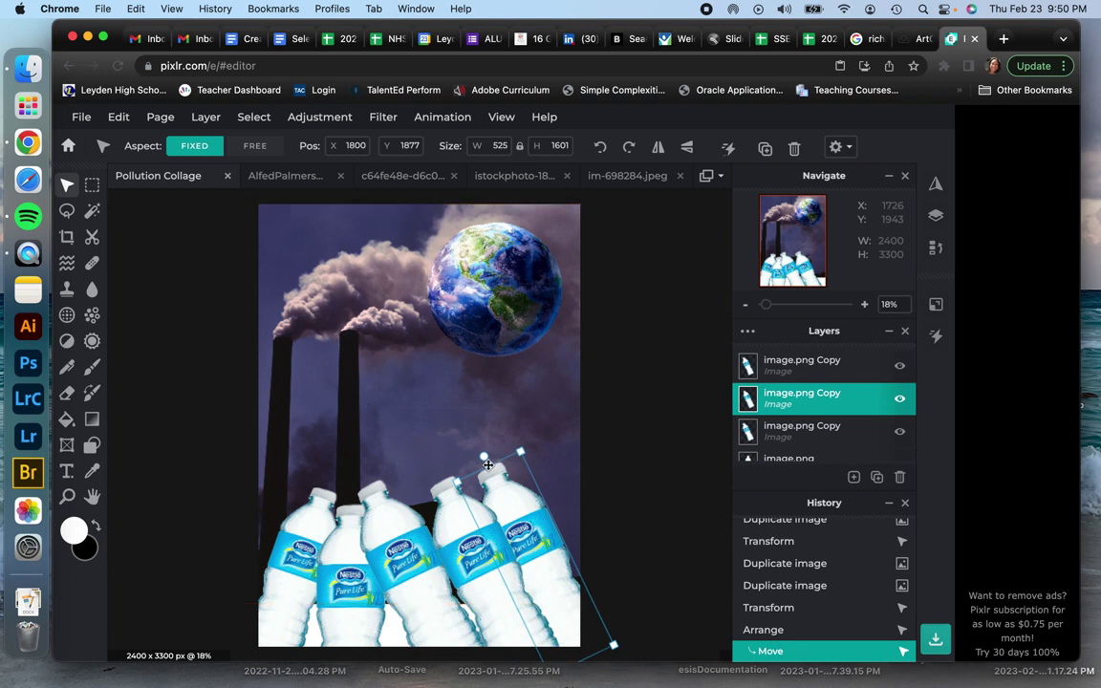
left_click_drag(486, 457, 576, 453)
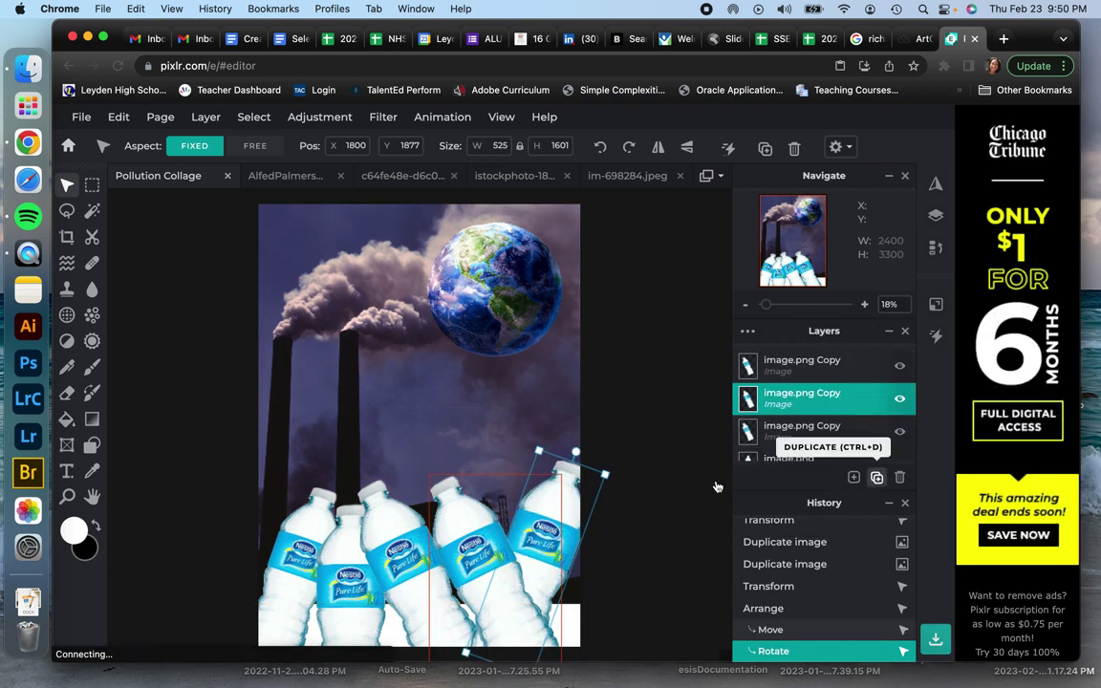
left_click_drag(504, 564, 476, 554)
mouse_move(395, 576)
left_mouse_down()
mouse_move(398, 560)
mouse_move(456, 581)
mouse_move(395, 576)
mouse_move(382, 593)
left_mouse_up()
Step: Duplicate a tilted bottle, lay the copy sideways along the canvas's lower edge and place another sideways copy in the lower-right corner
left_click(877, 478)
left_click_drag(402, 490, 310, 581)
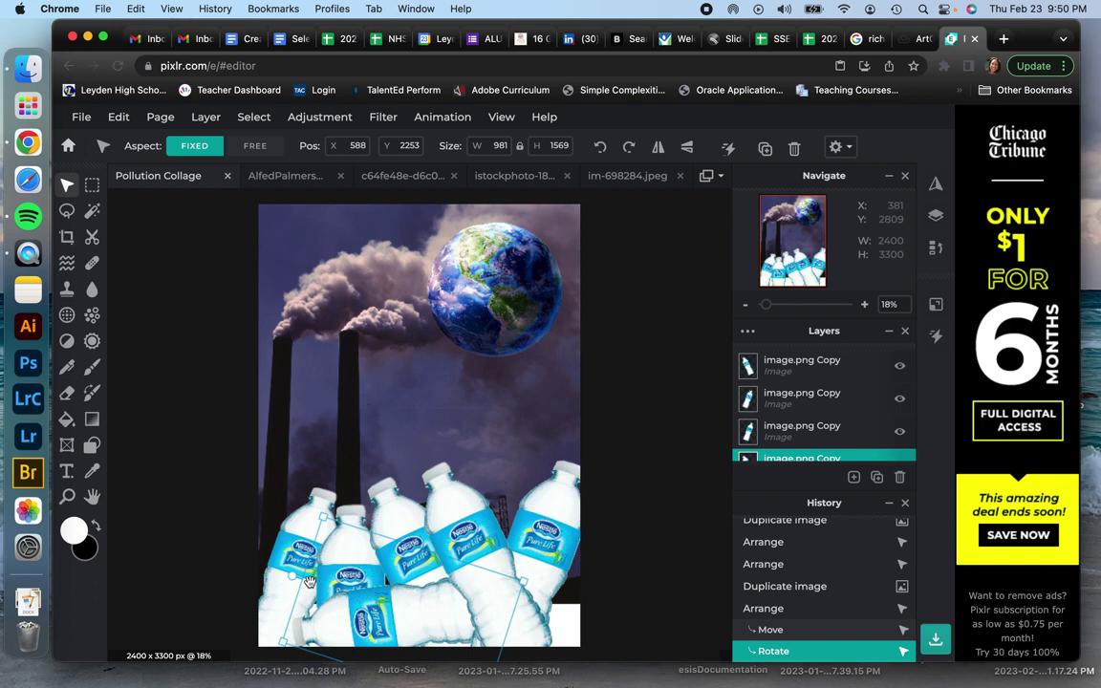
left_click(874, 478)
left_click_drag(392, 602, 581, 604)
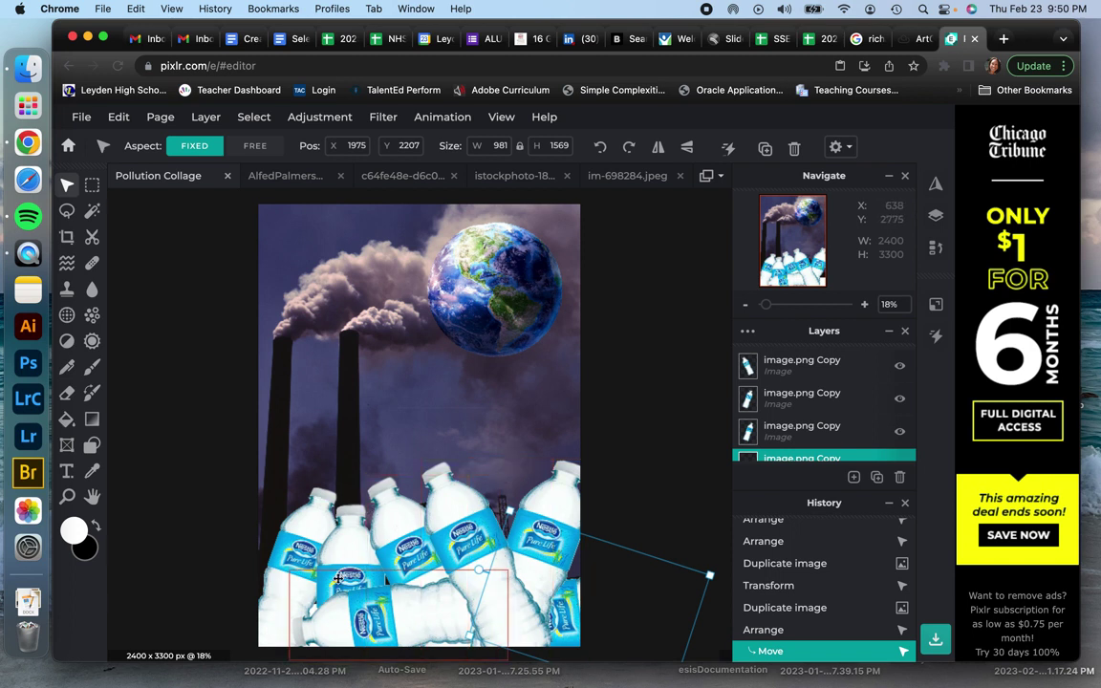
Step: Duplicate the clockwise-tilted bottle at the right edge, move the copy partly past the canvas's left edge and tilt it counterclockwise
left_click(782, 399)
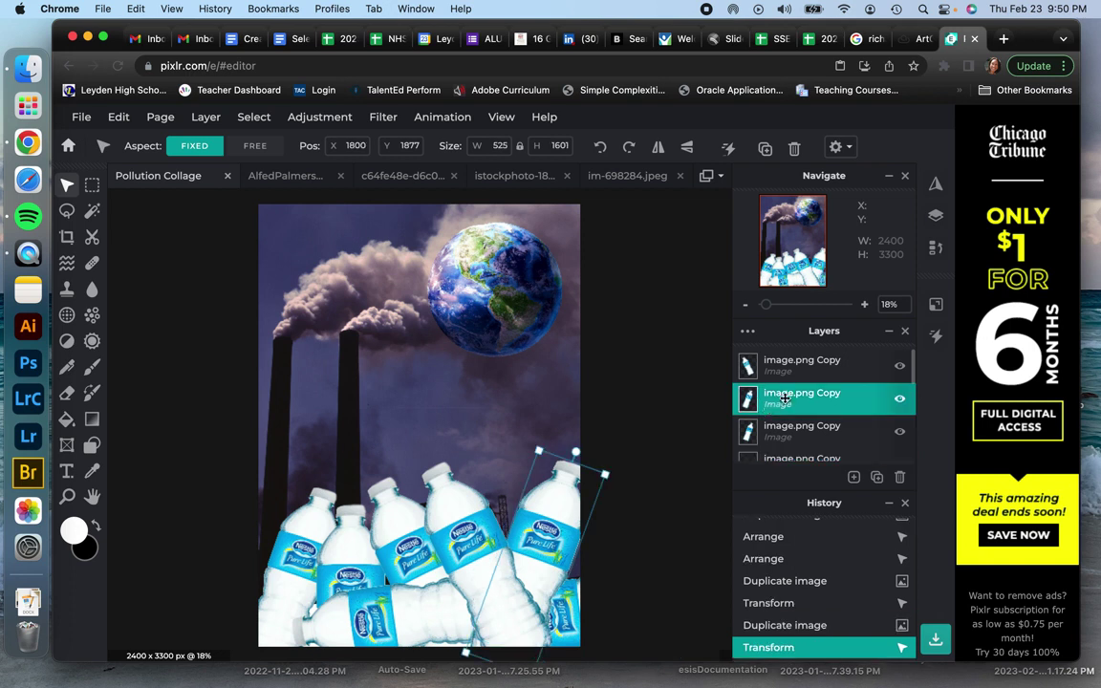
left_click(877, 478)
left_click_drag(487, 542, 258, 495)
Step: Try the Multiply, Overlay, Lighter and Screen blend modes on the left-edge bottle and settle on Color-dodge
left_click(749, 333)
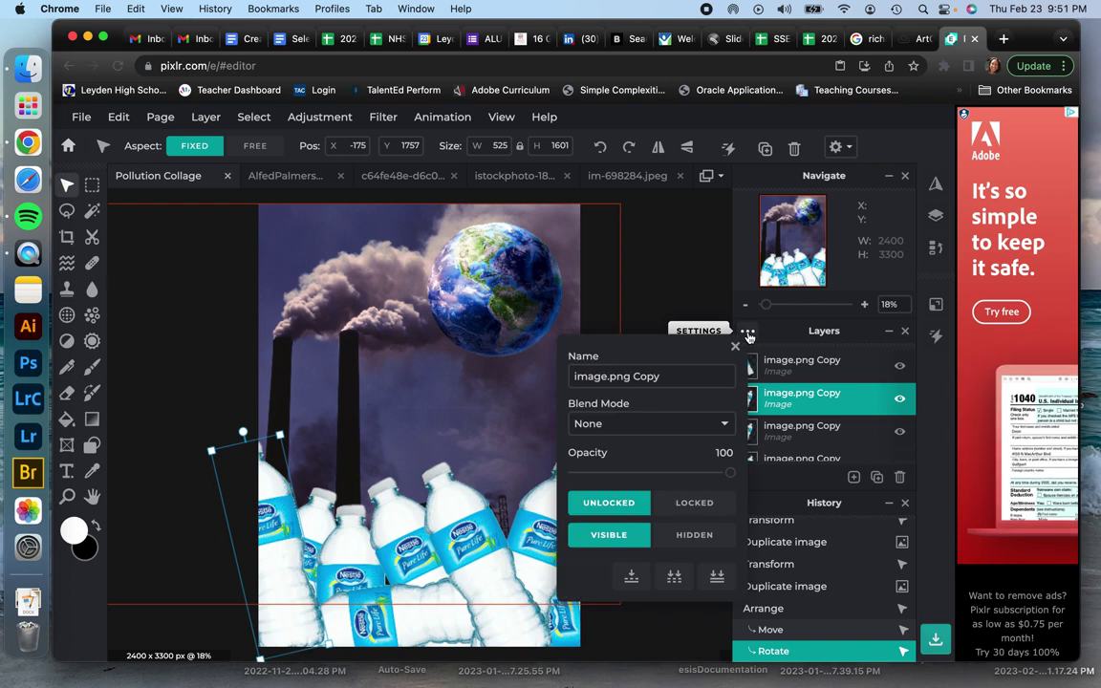
left_click(649, 423)
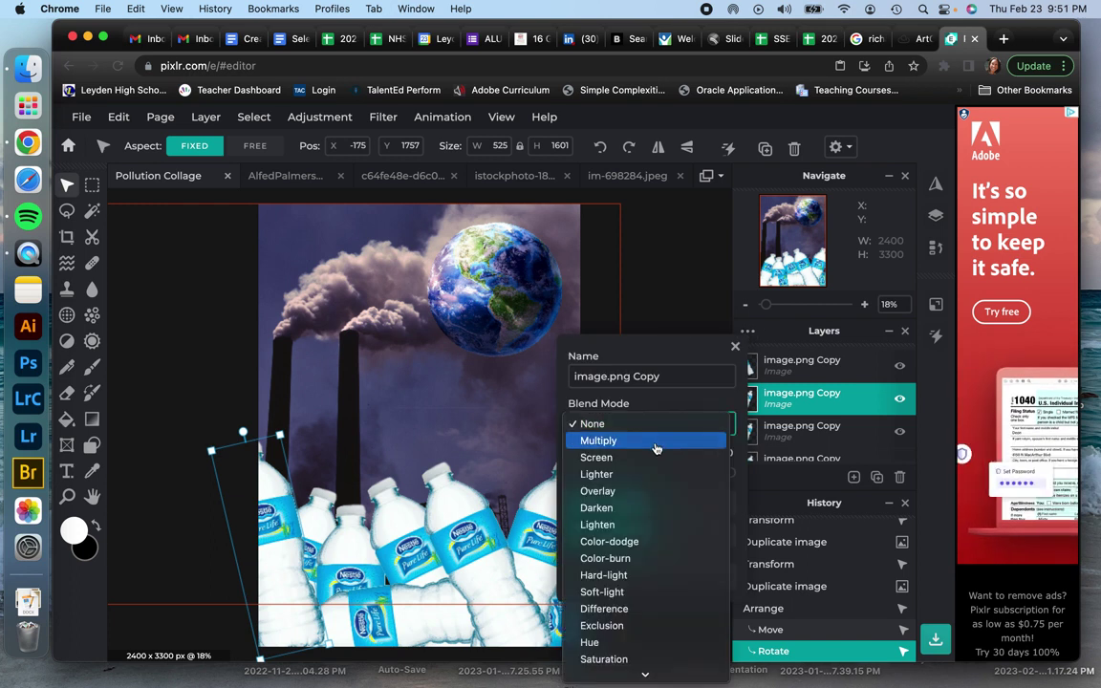
left_click(656, 442)
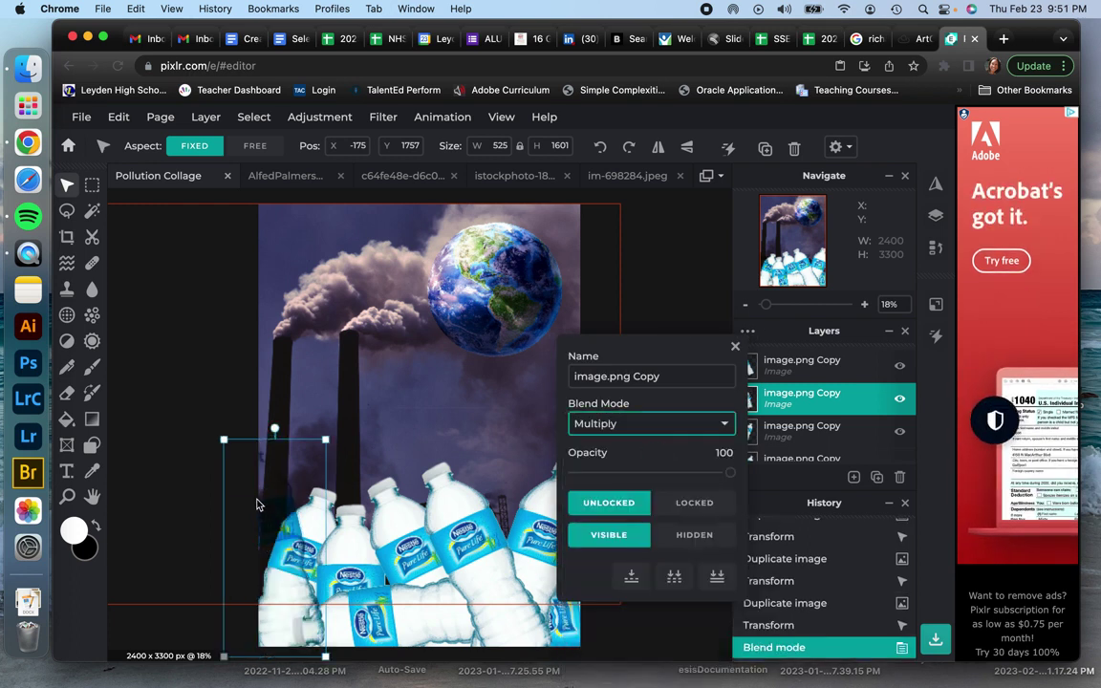
left_click(617, 421)
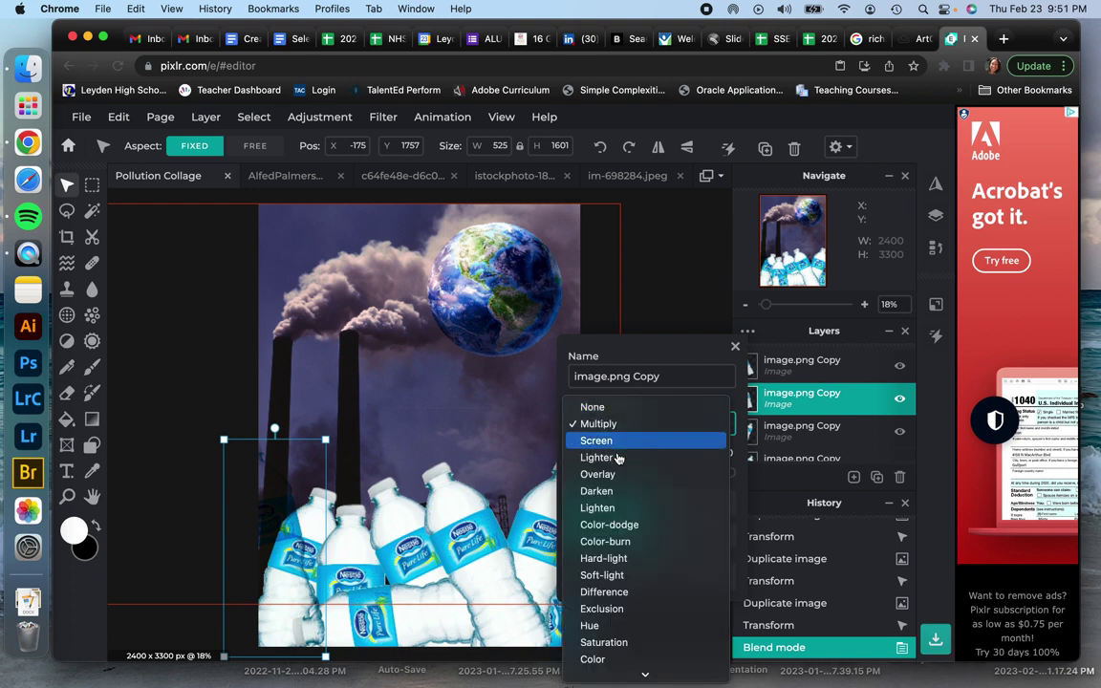
left_click(619, 474)
left_click(616, 423)
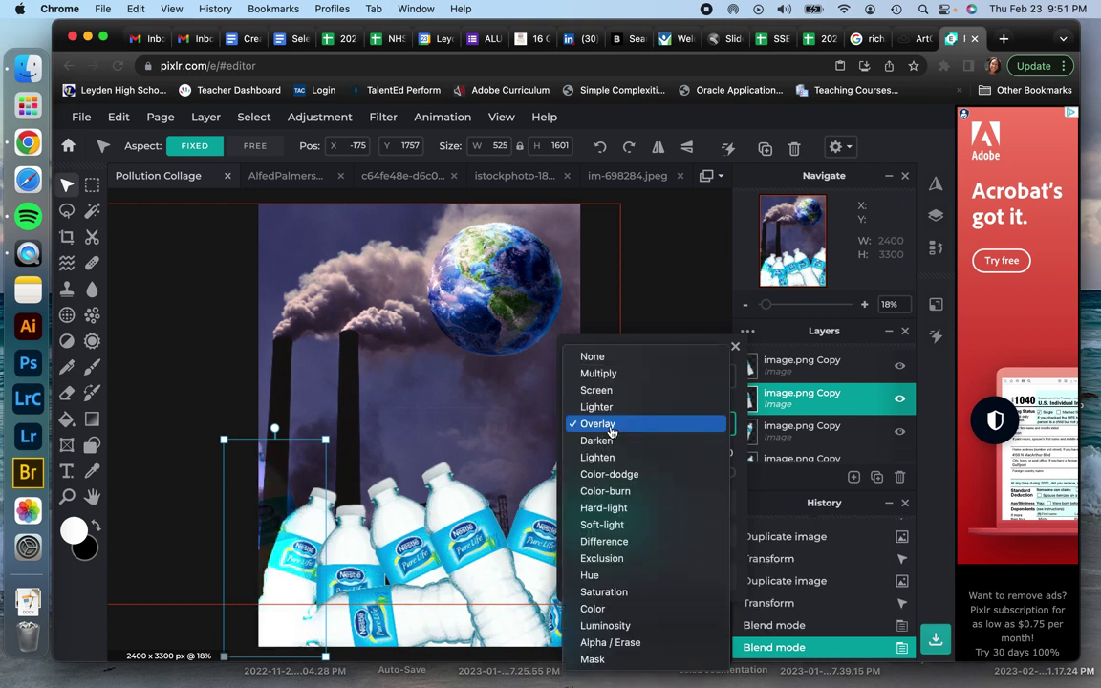
left_click(608, 407)
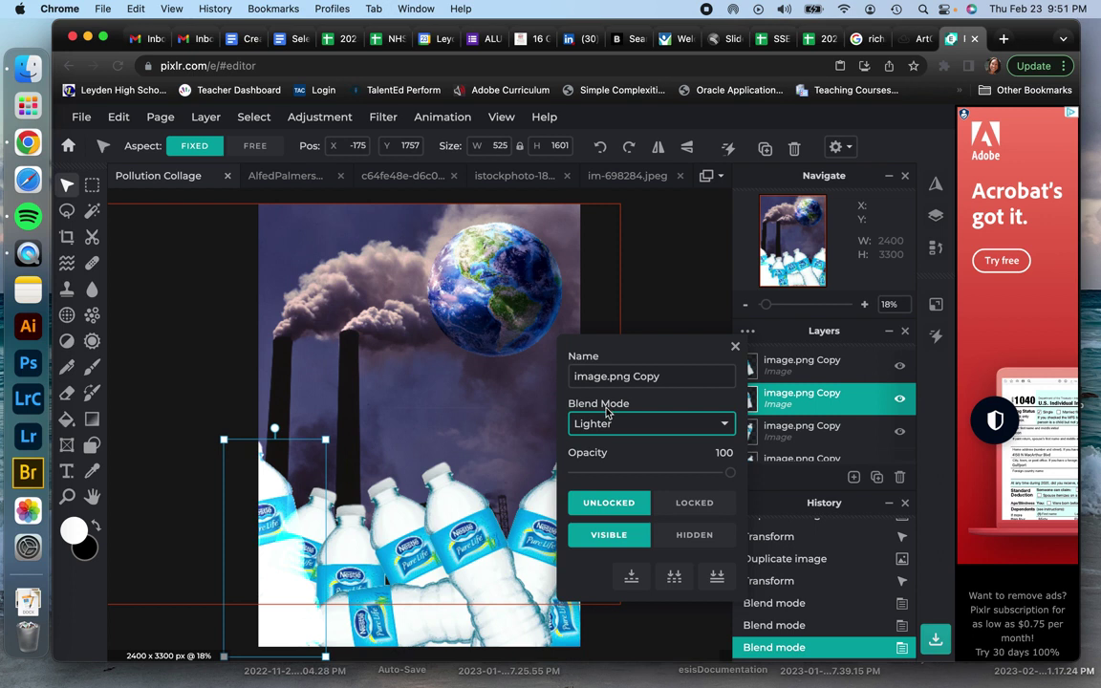
left_click(606, 420)
left_click(605, 402)
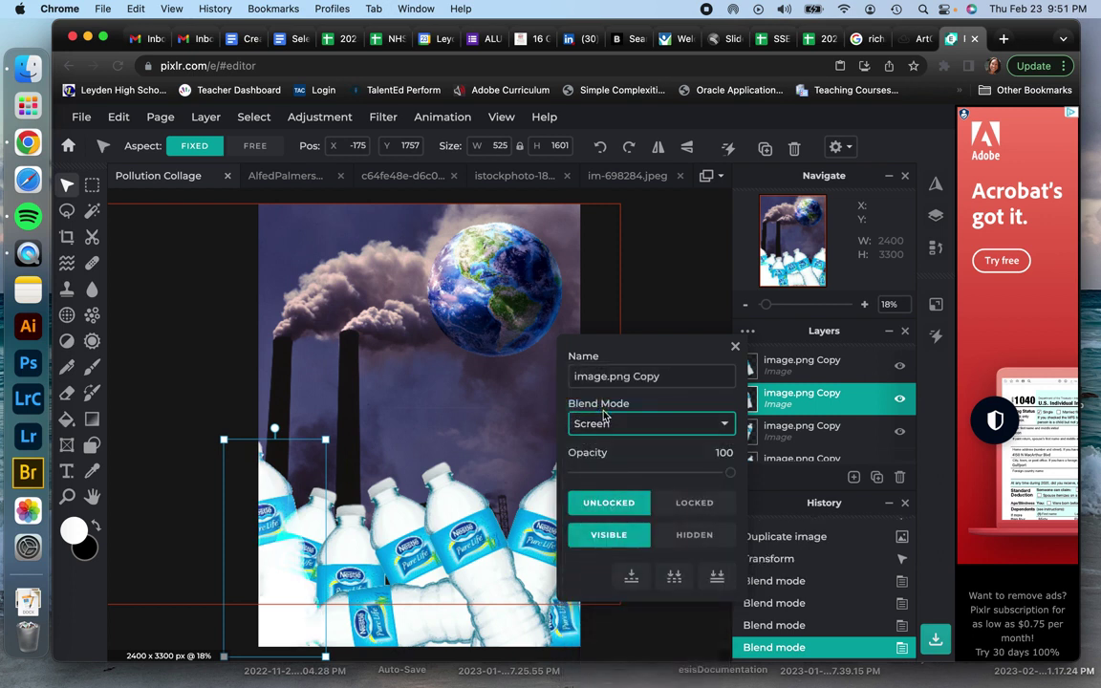
left_click(604, 421)
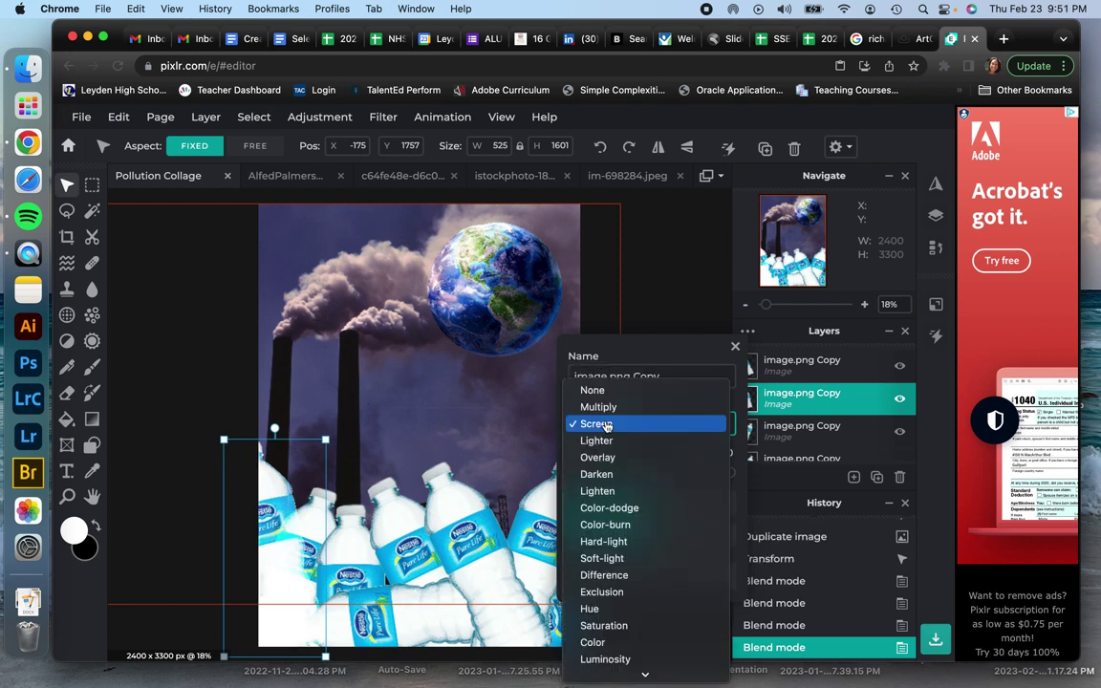
left_click(619, 512)
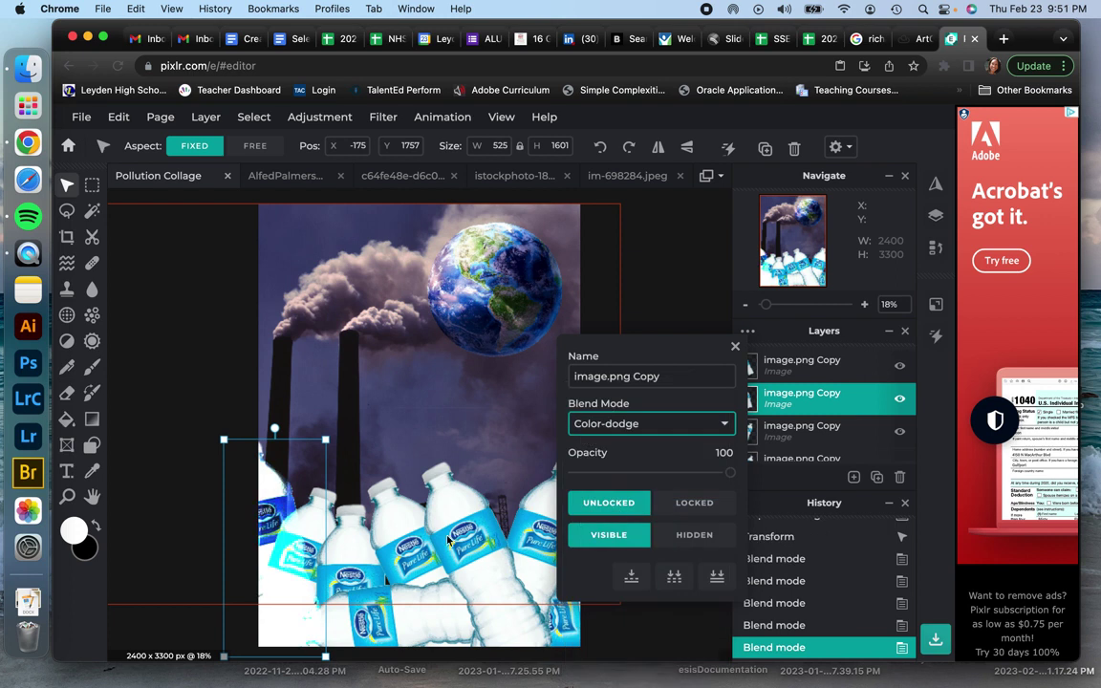
Step: Try the Overlay blend mode on the tilted bottle right of center and settle on Multiply
left_click(423, 621)
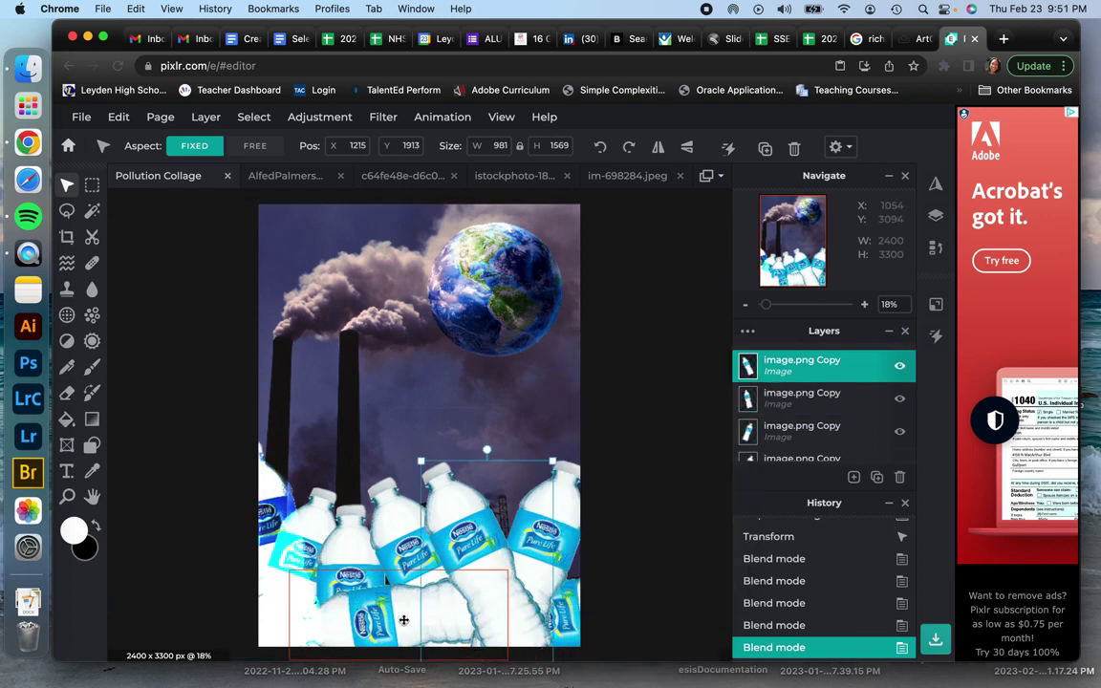
left_click(747, 330)
left_click(656, 424)
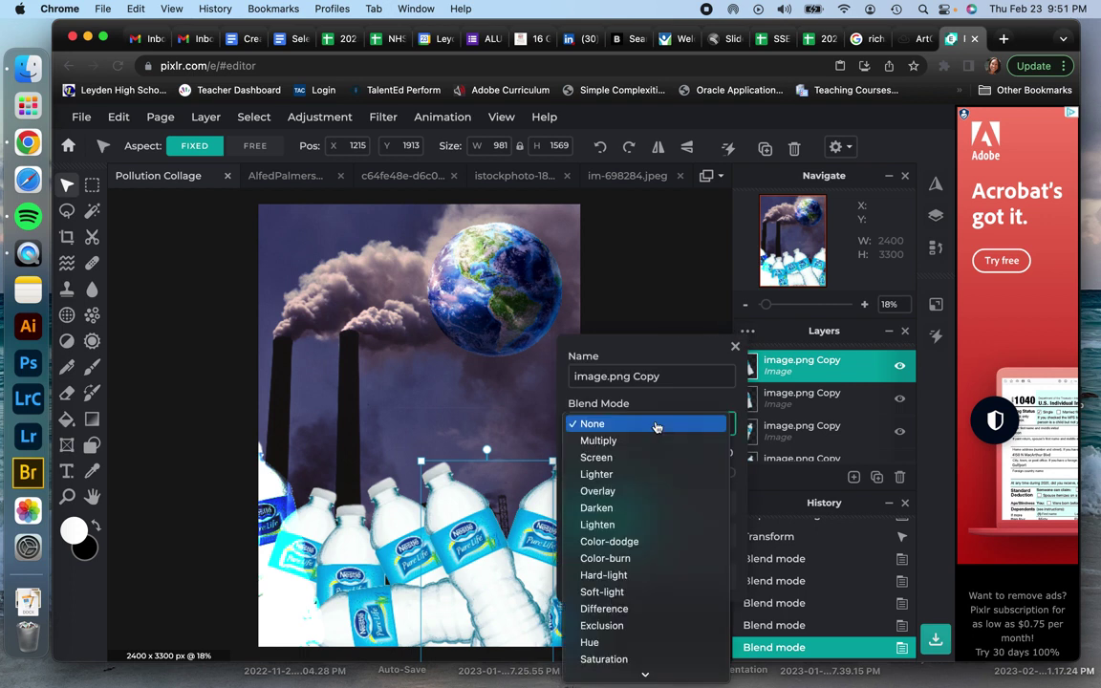
left_click(627, 493)
left_click(641, 430)
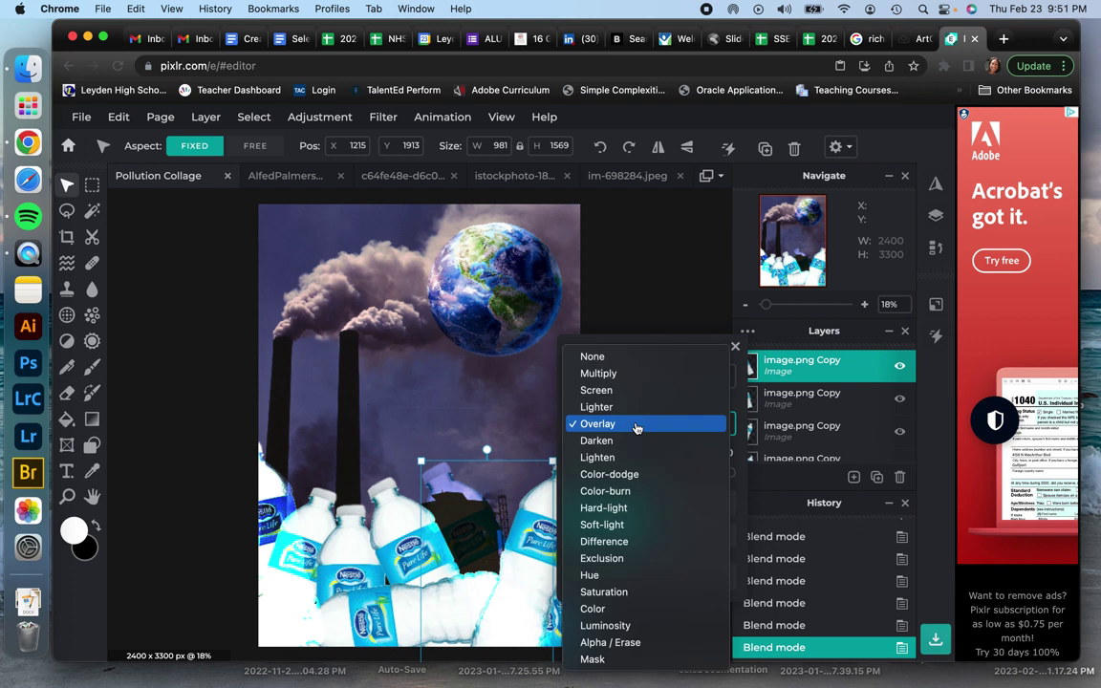
left_click(613, 381)
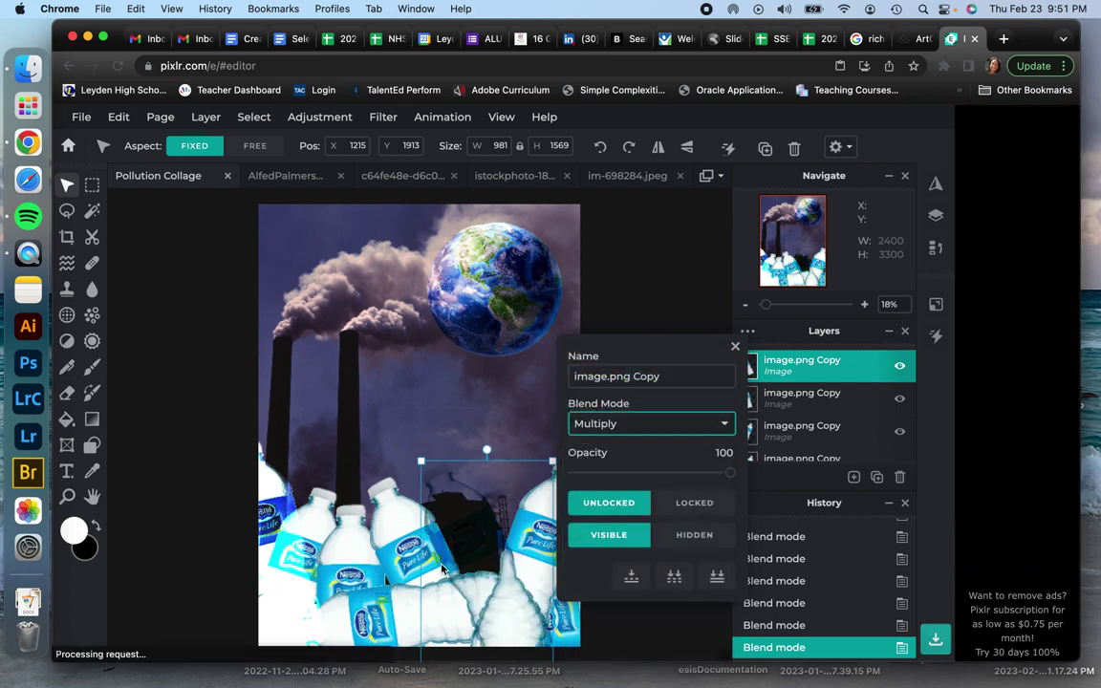
left_click(735, 347)
Step: Try the Multiply blend mode on the tilted bottle beside the upright one and settle on Overlay
left_click(785, 398)
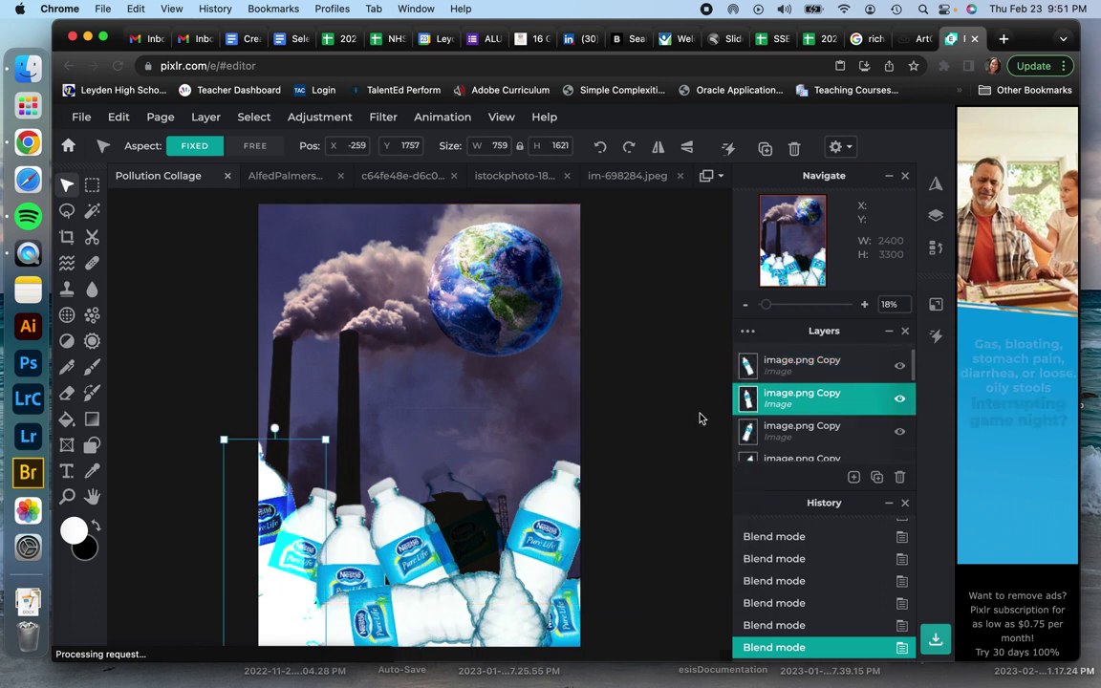
left_click(801, 430)
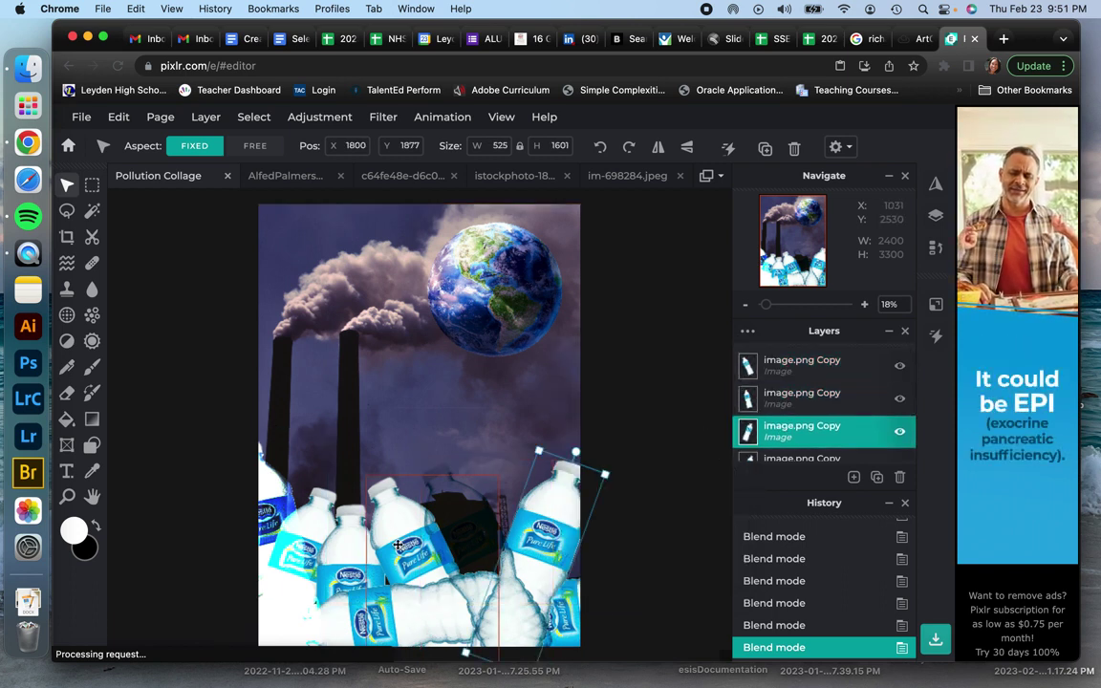
left_click(398, 545)
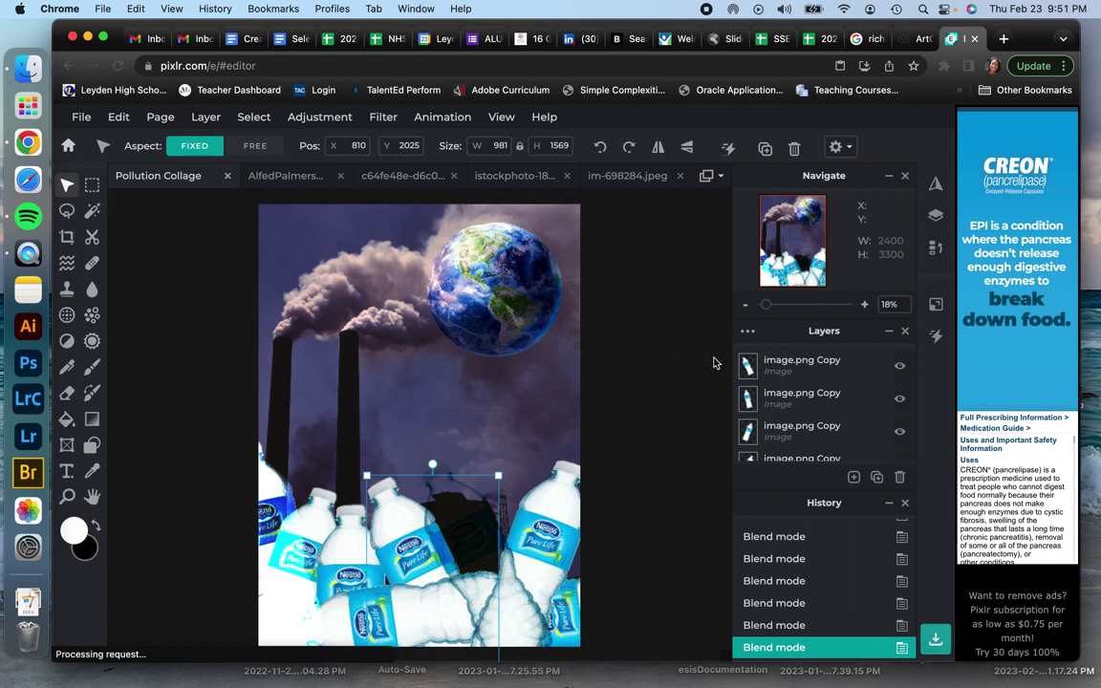
left_click(747, 330)
left_click(637, 423)
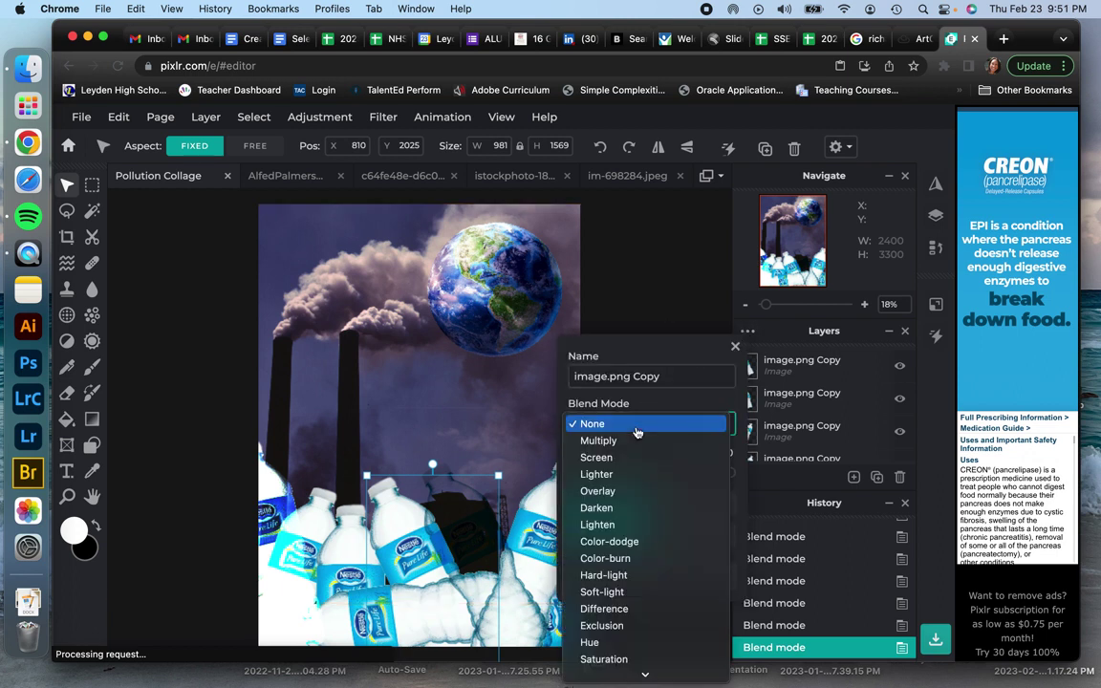
left_click(634, 441)
left_click(631, 424)
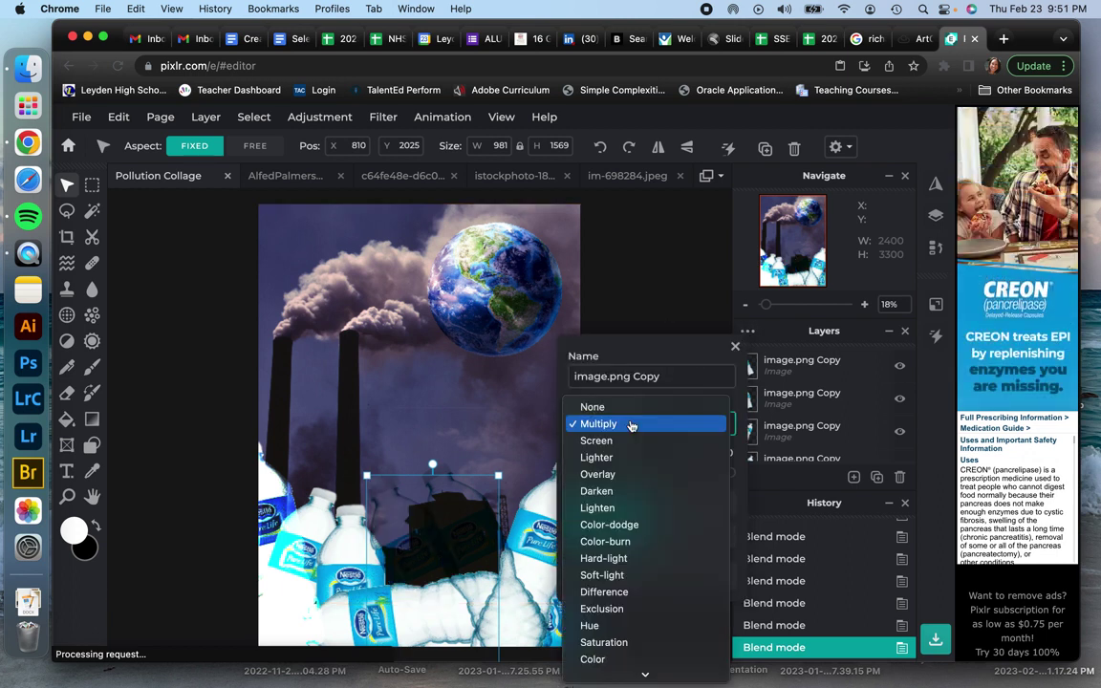
left_click(617, 469)
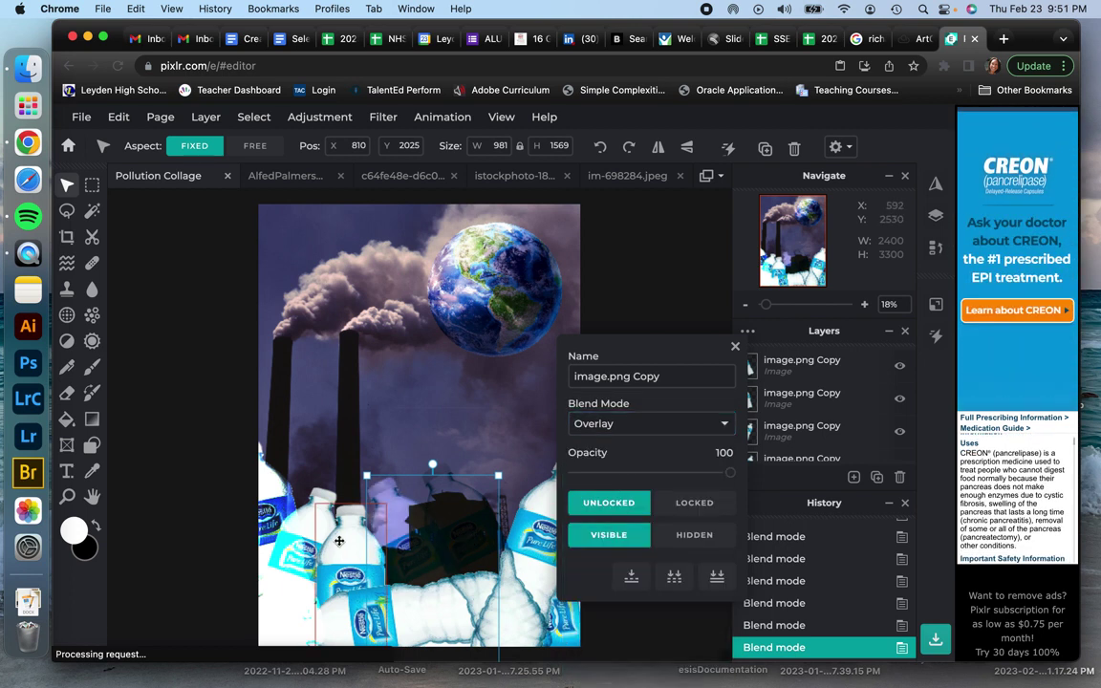
Step: Change the upright bottle's blend mode, and shift the sideways bottle along the lower edge slightly upward
left_click(356, 574)
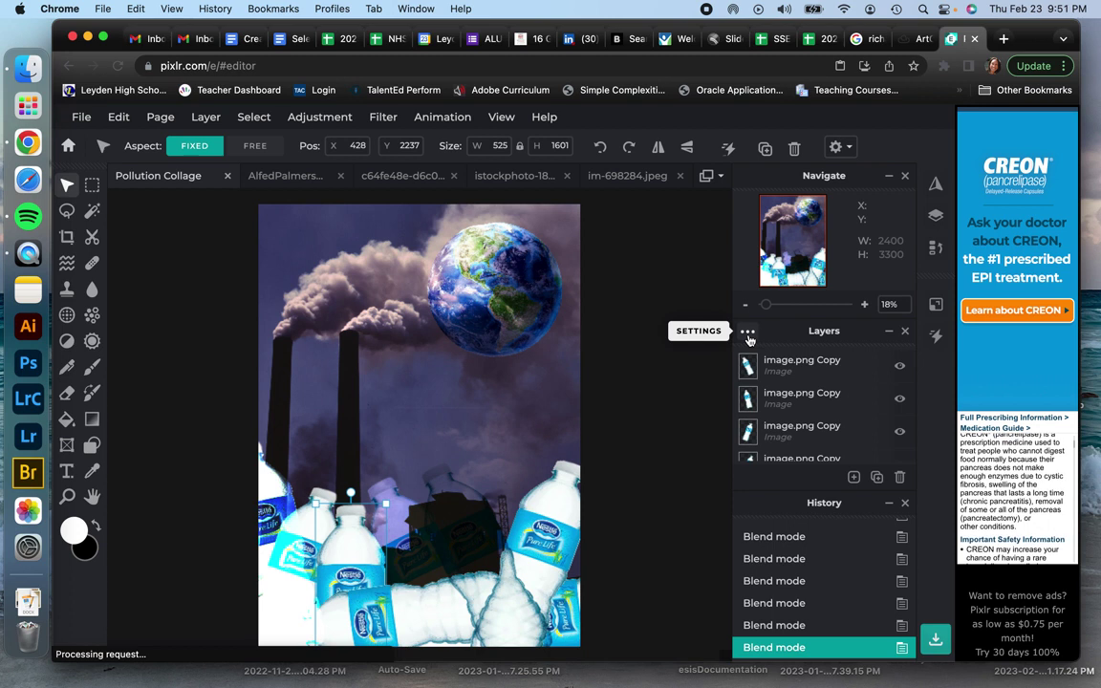
left_click(747, 331)
left_click(616, 426)
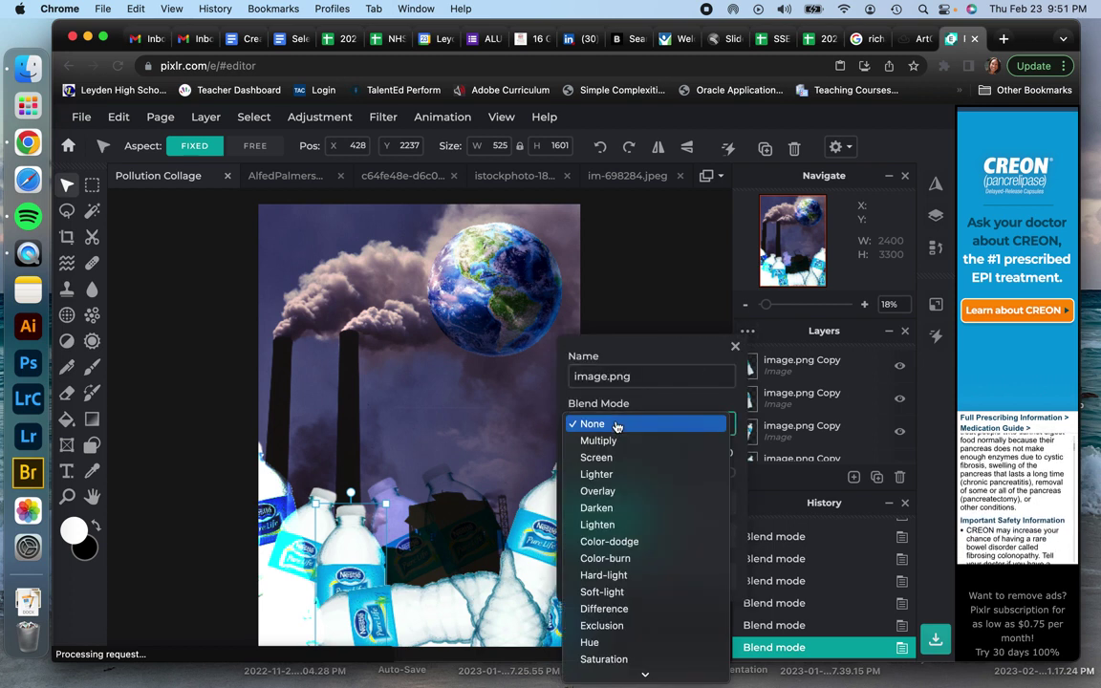
scroll(617, 571, "down", 2)
left_click(611, 571)
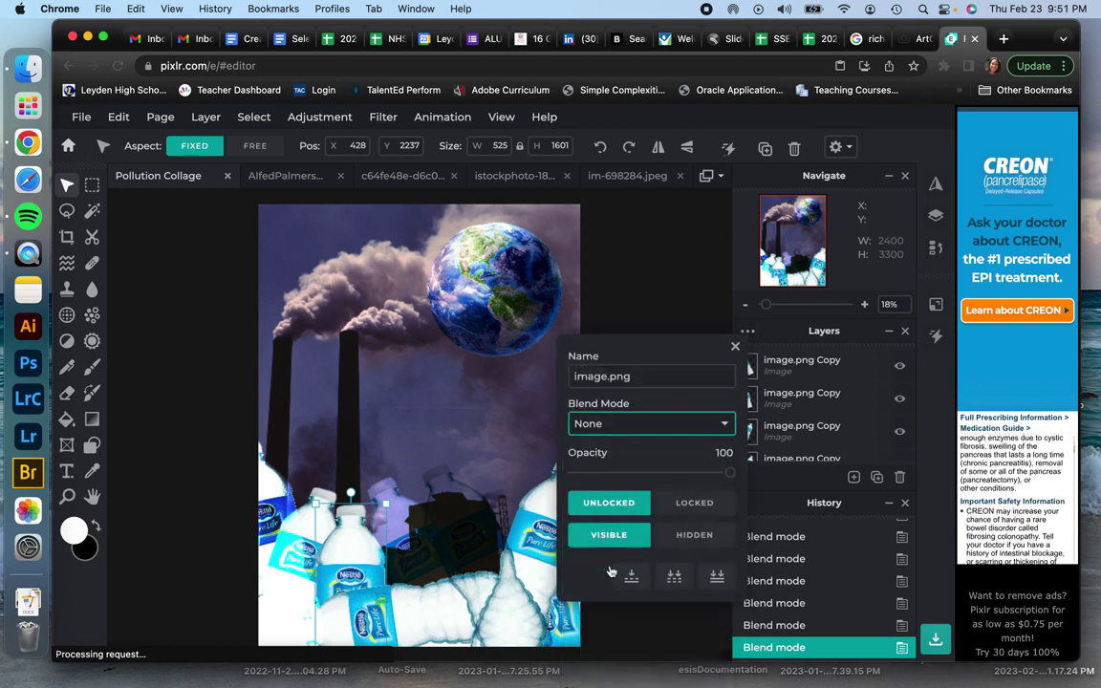
left_click(407, 631)
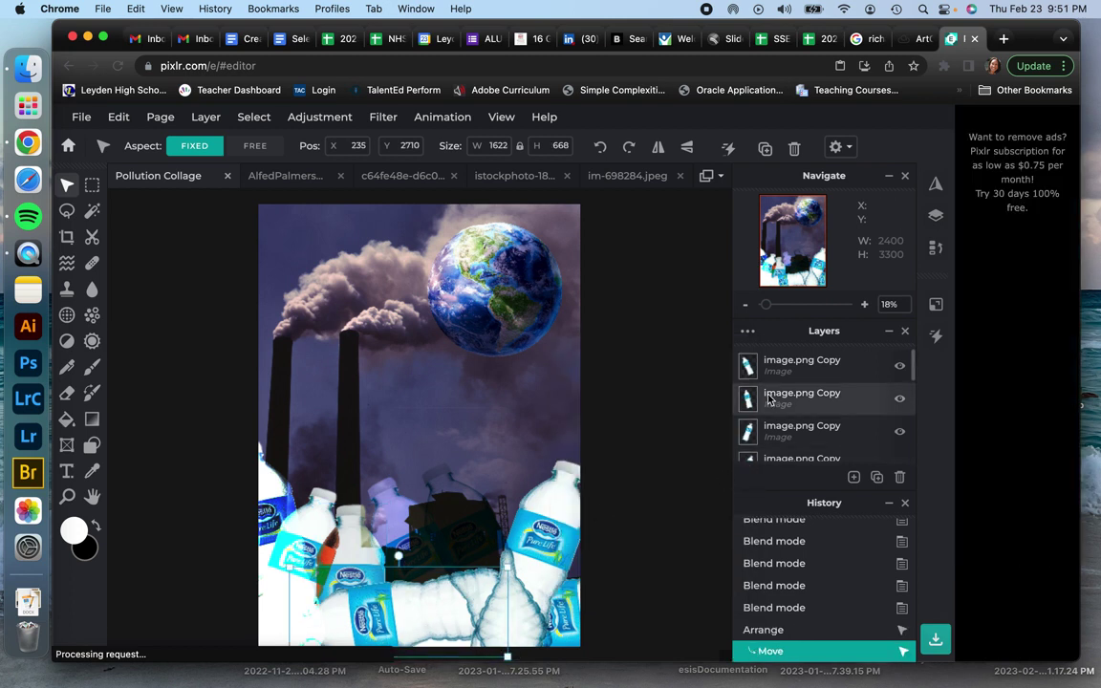
Step: Set the sideways bottle's blend mode to Exclusion and place a duplicate of it over the left-hand bottles at about X -214, Y 1903
left_click(748, 331)
left_click(656, 423)
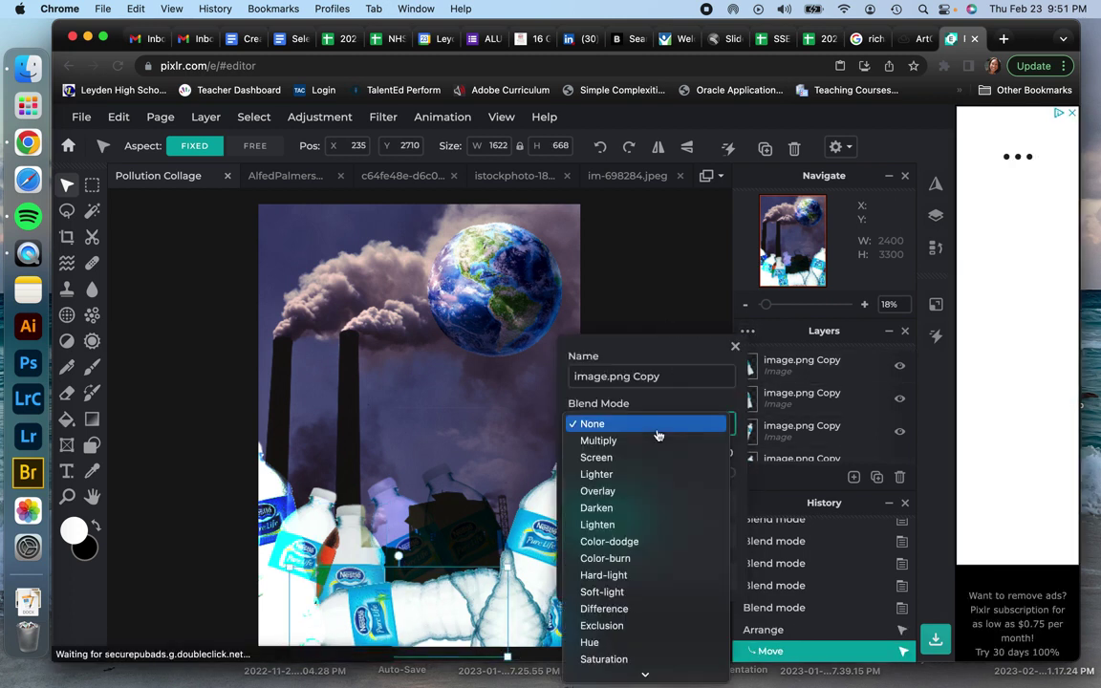
left_click(626, 626)
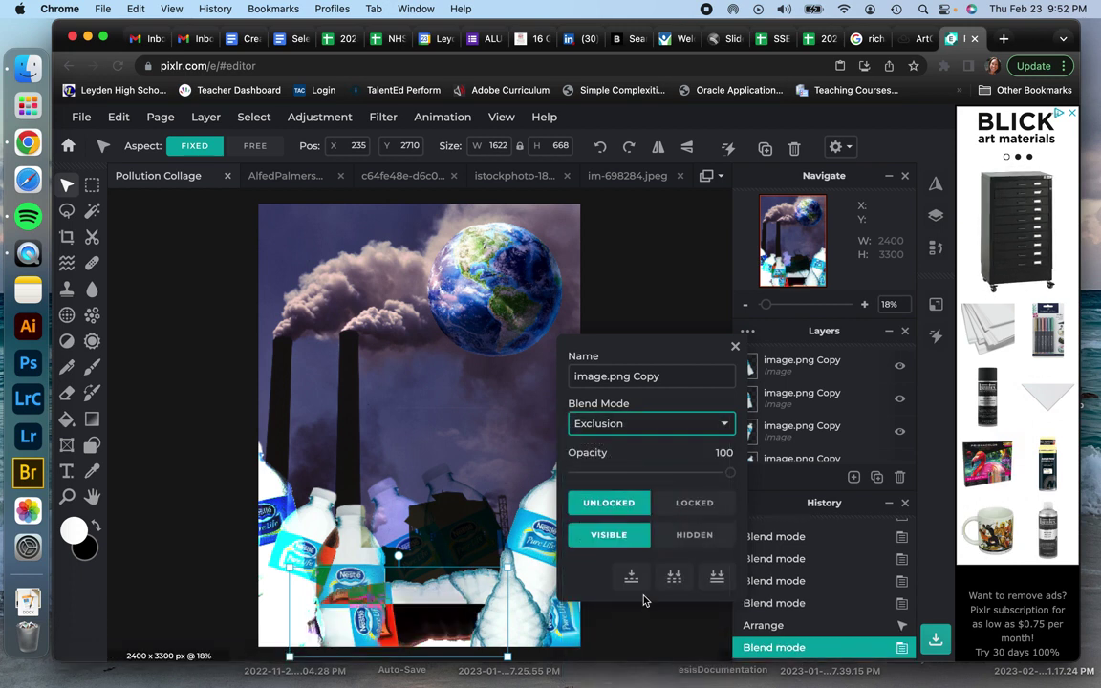
left_click(736, 348)
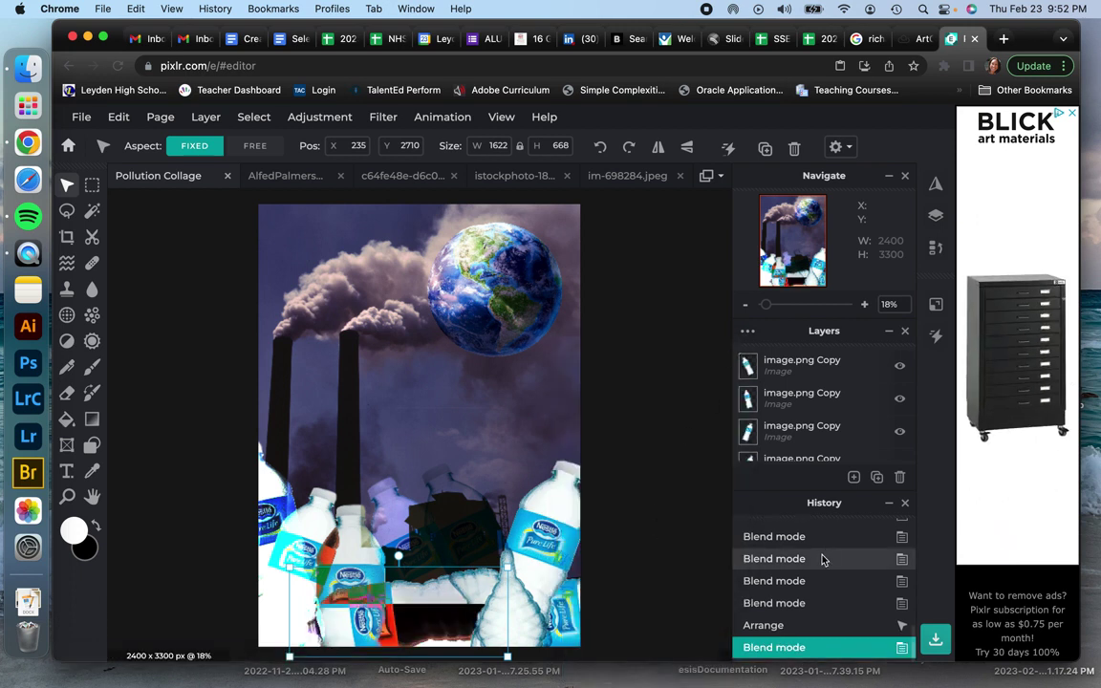
left_click(877, 477)
left_click_drag(433, 603, 346, 488)
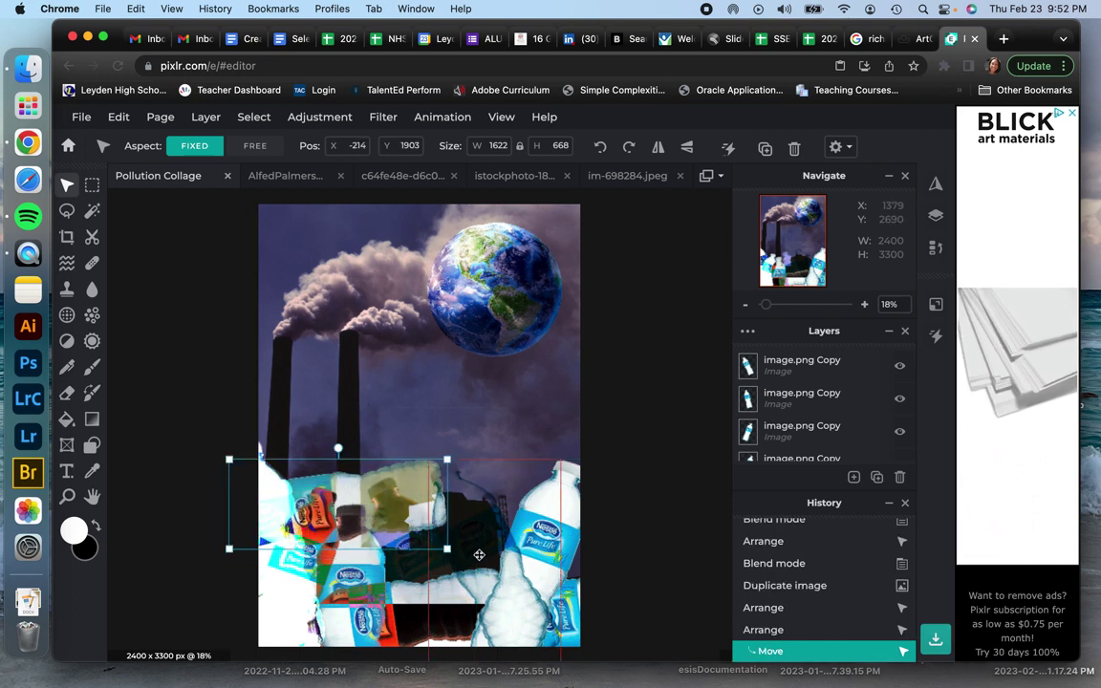
Step: Move the tilted bottle near the right edge to about X 1277, Y 1678 and set its blend mode to Exclusion
left_click(568, 551)
left_click_drag(468, 486, 516, 477)
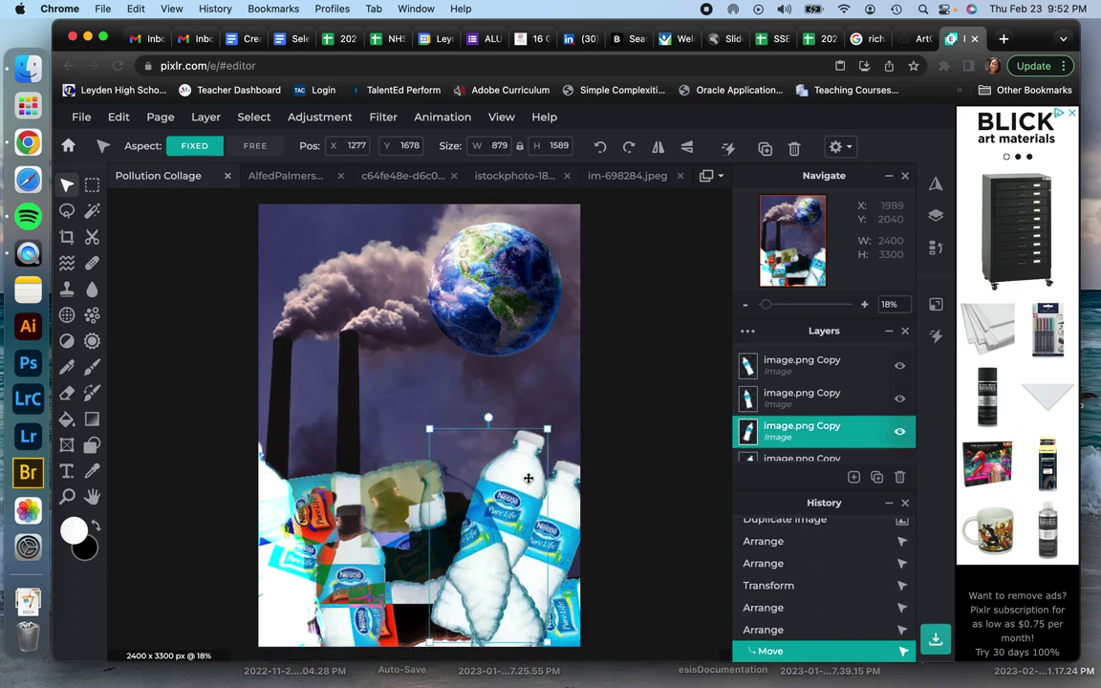
left_click(748, 332)
left_click(617, 423)
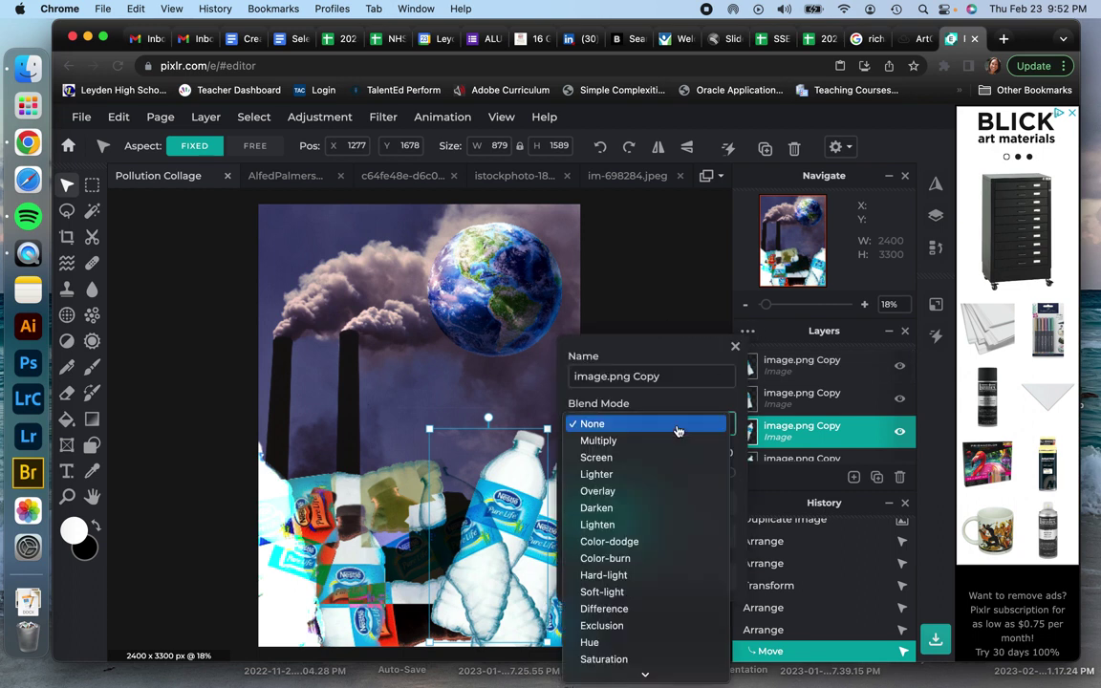
left_click(644, 627)
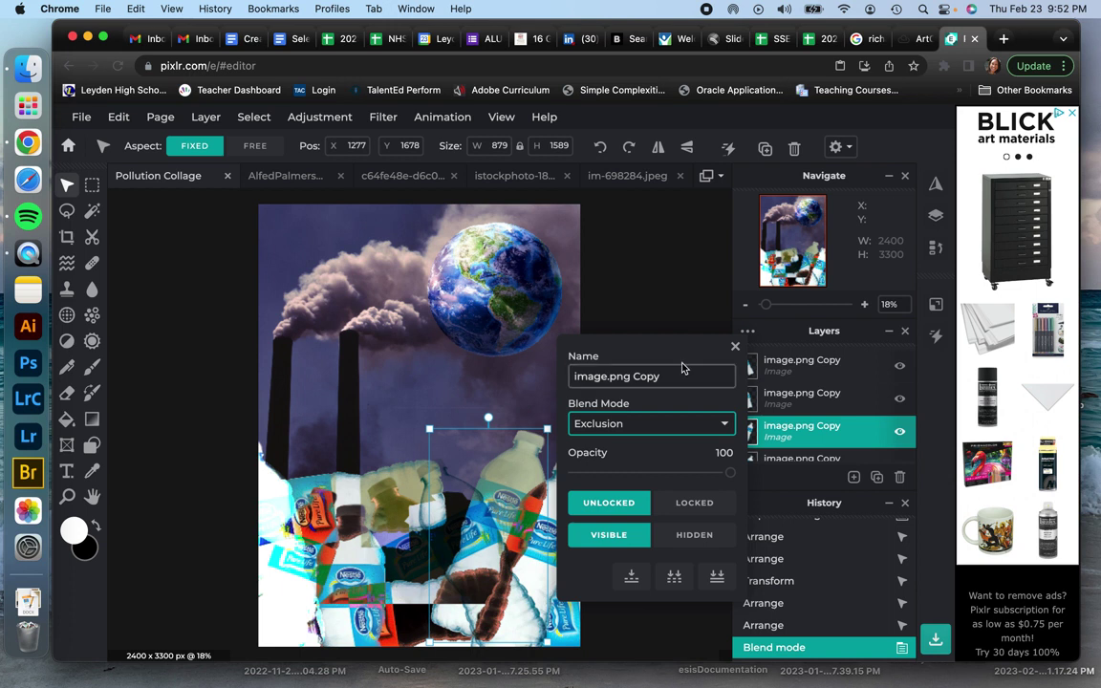
left_click(735, 346)
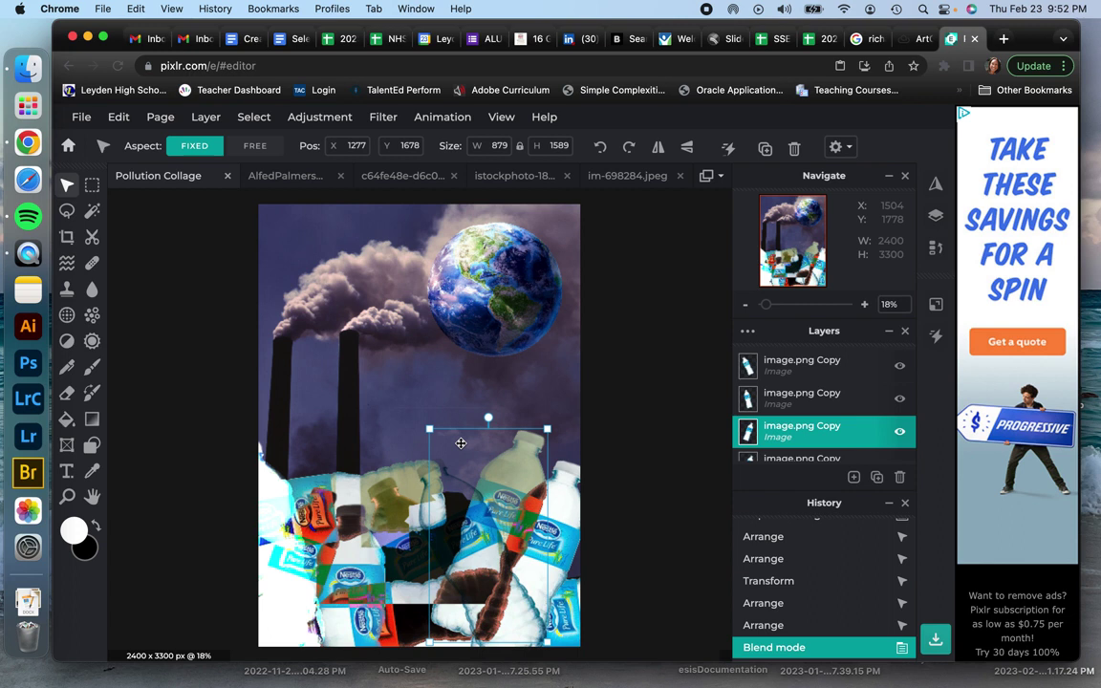
Step: Add an empty layer above the topmost bottle layer
left_click(807, 372)
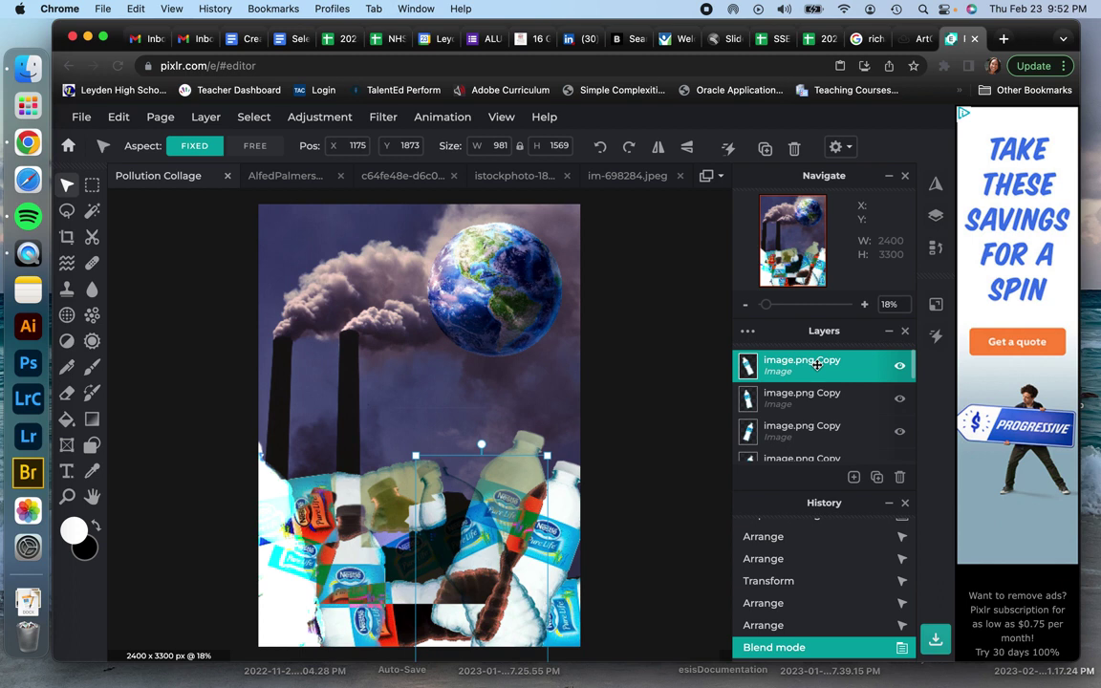
left_click(853, 477)
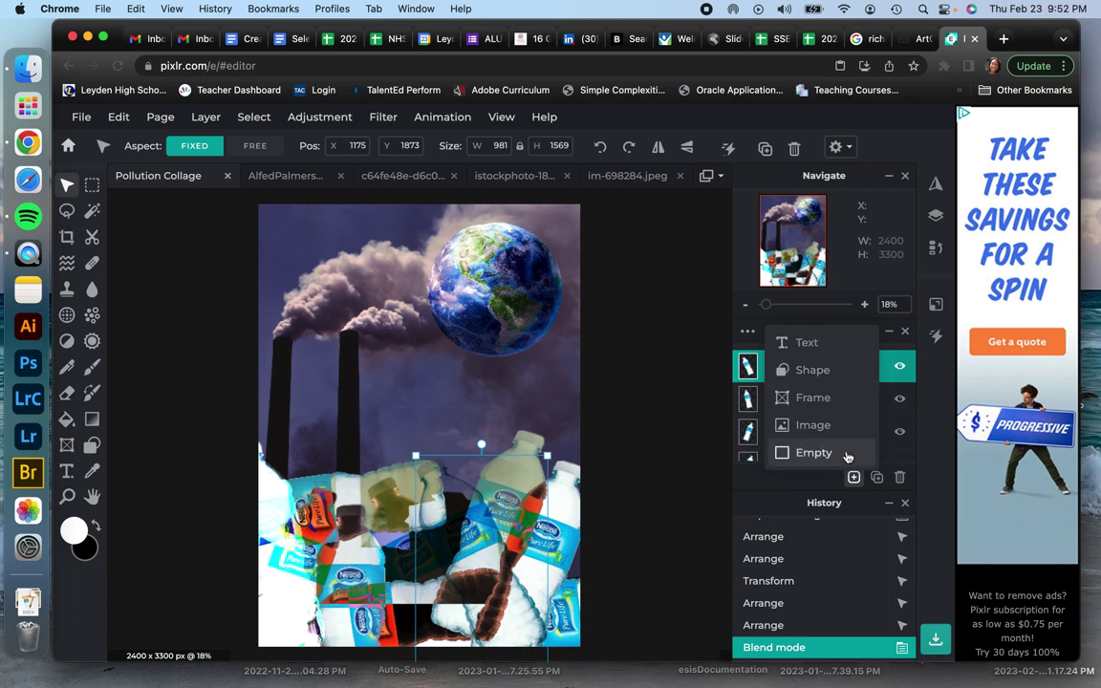
left_click(814, 453)
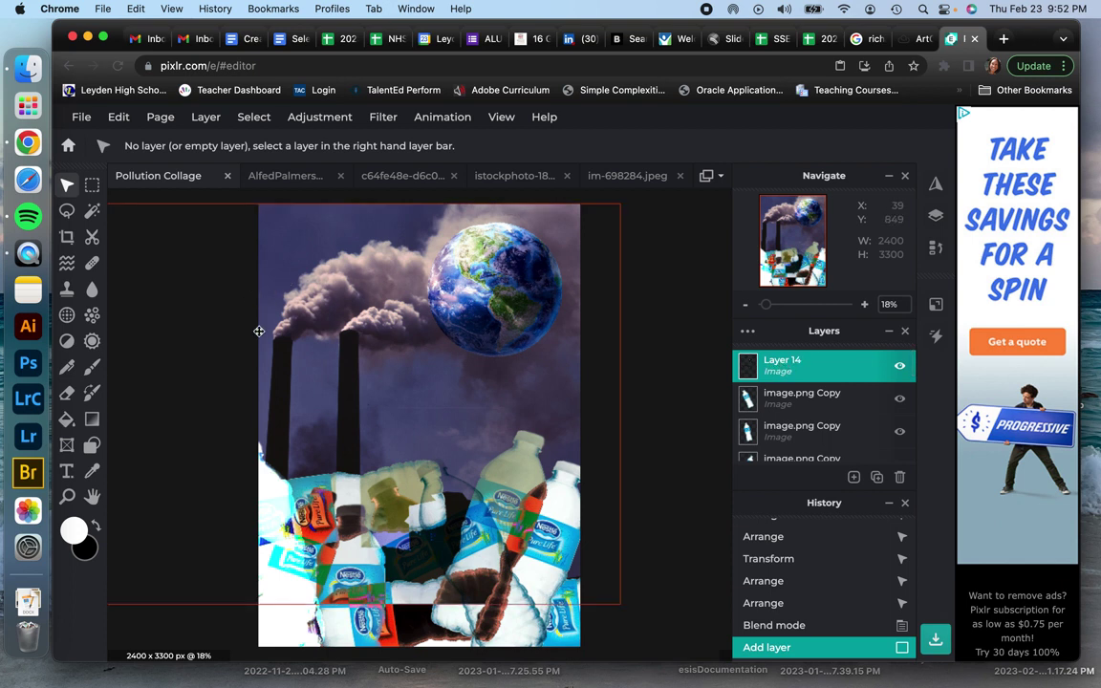
Step: Set up a linear gradient with its white starting stop changed to light blue #80D6FD
left_click(93, 423)
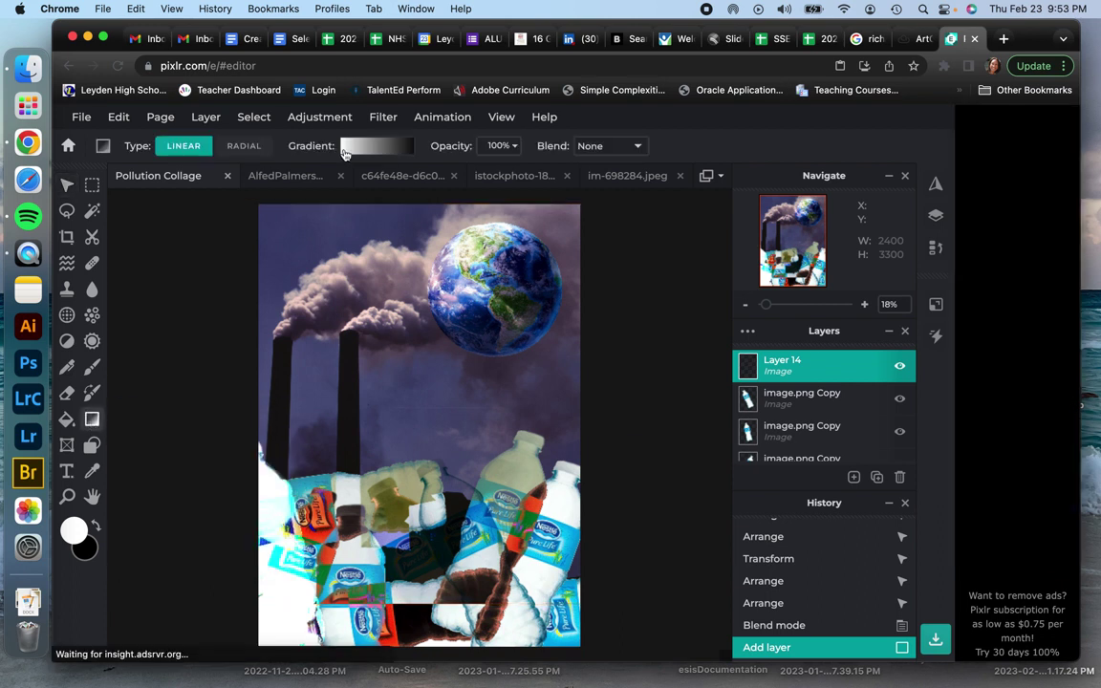
left_click(344, 144)
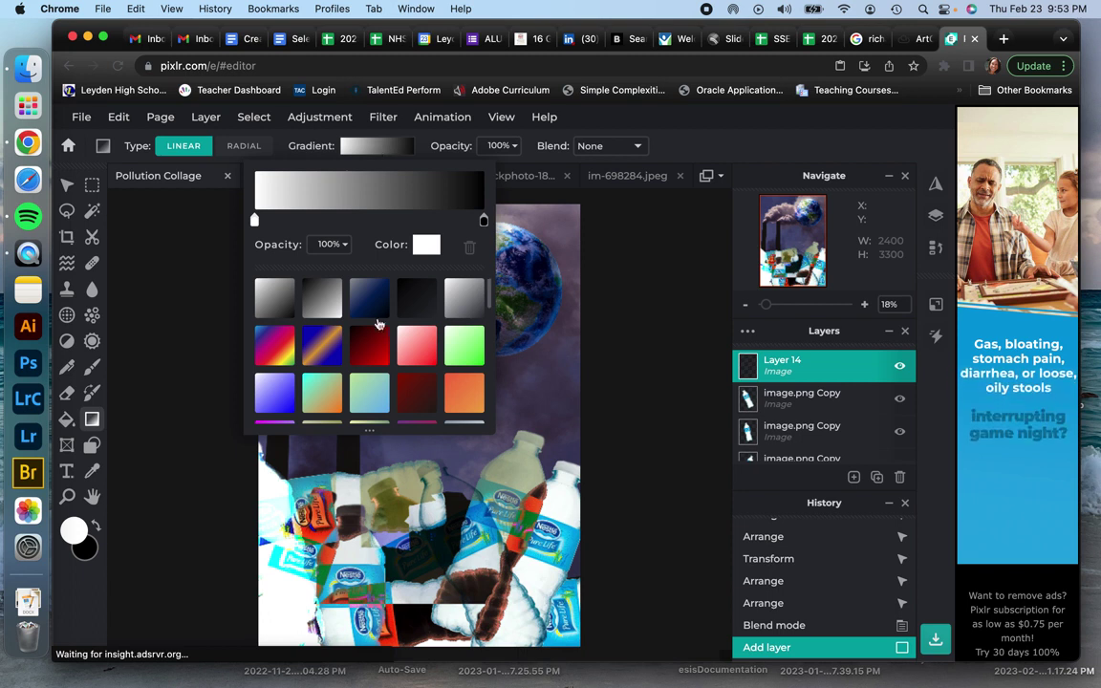
scroll(379, 329, "down", 6)
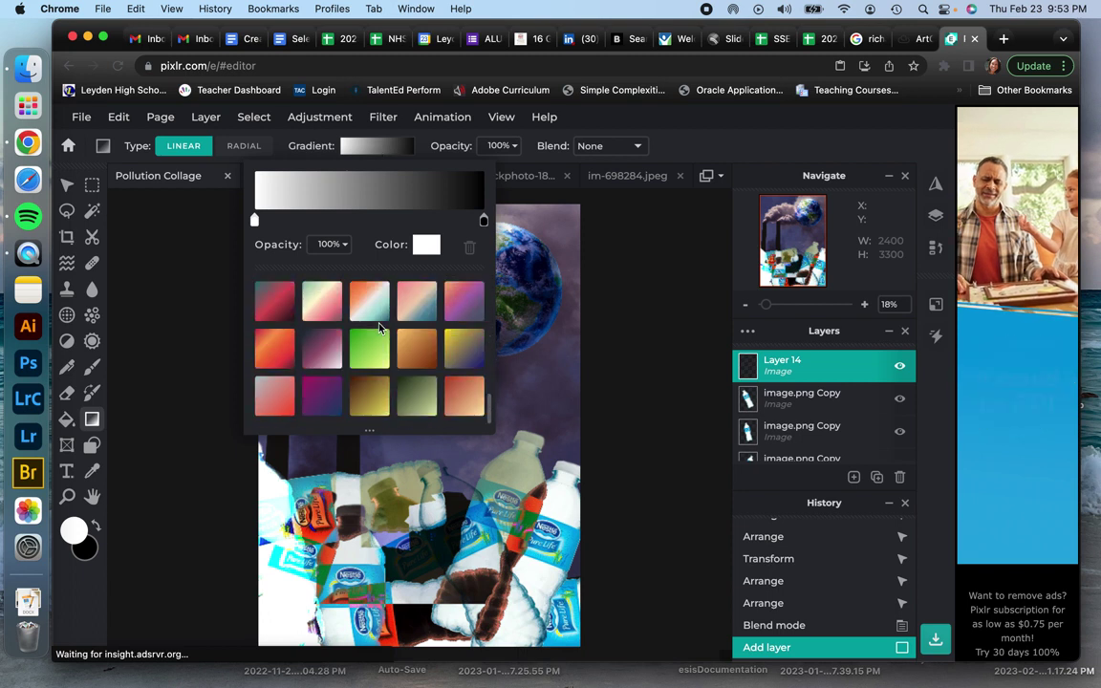
scroll(379, 329, "up", 7)
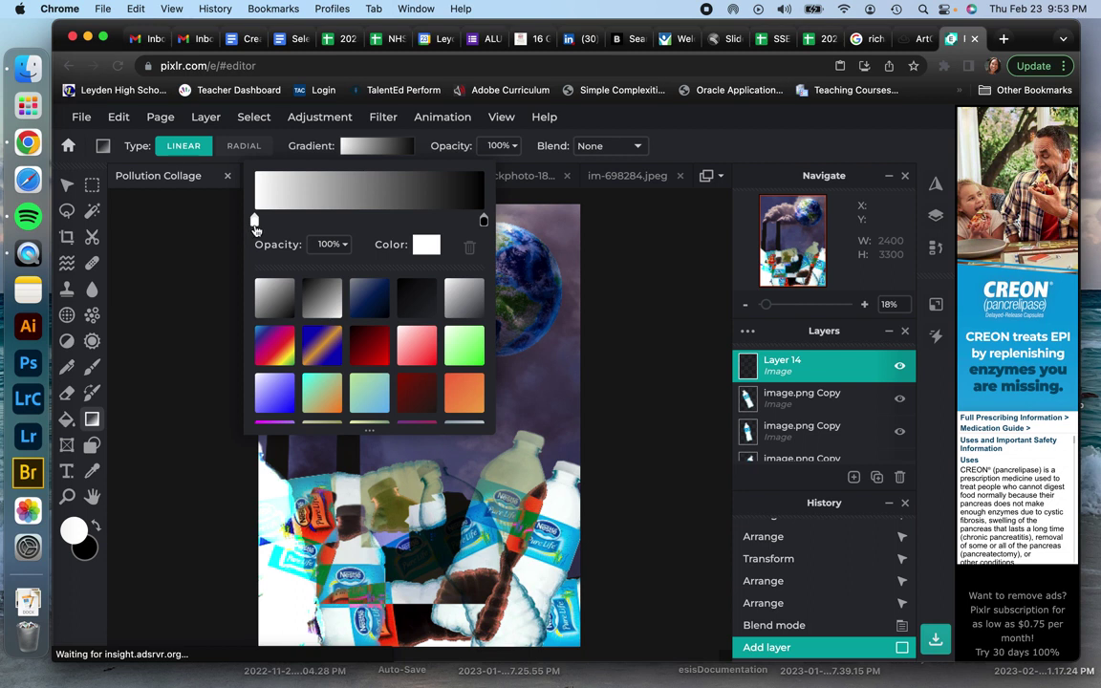
left_click(427, 247)
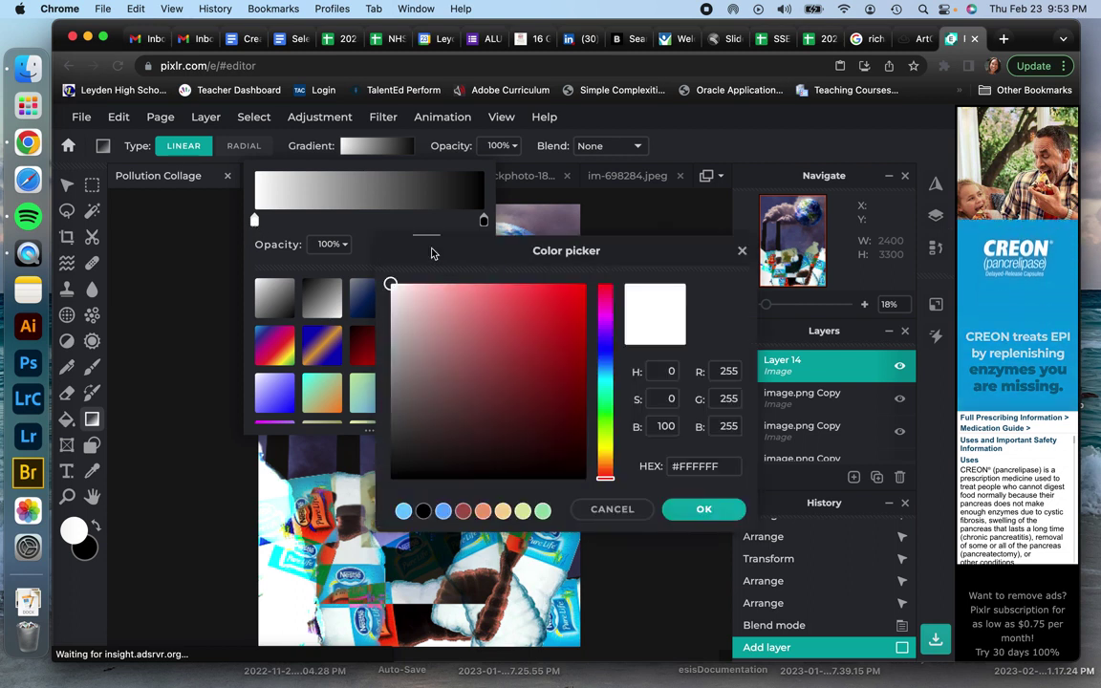
left_click(605, 373)
left_click(486, 286)
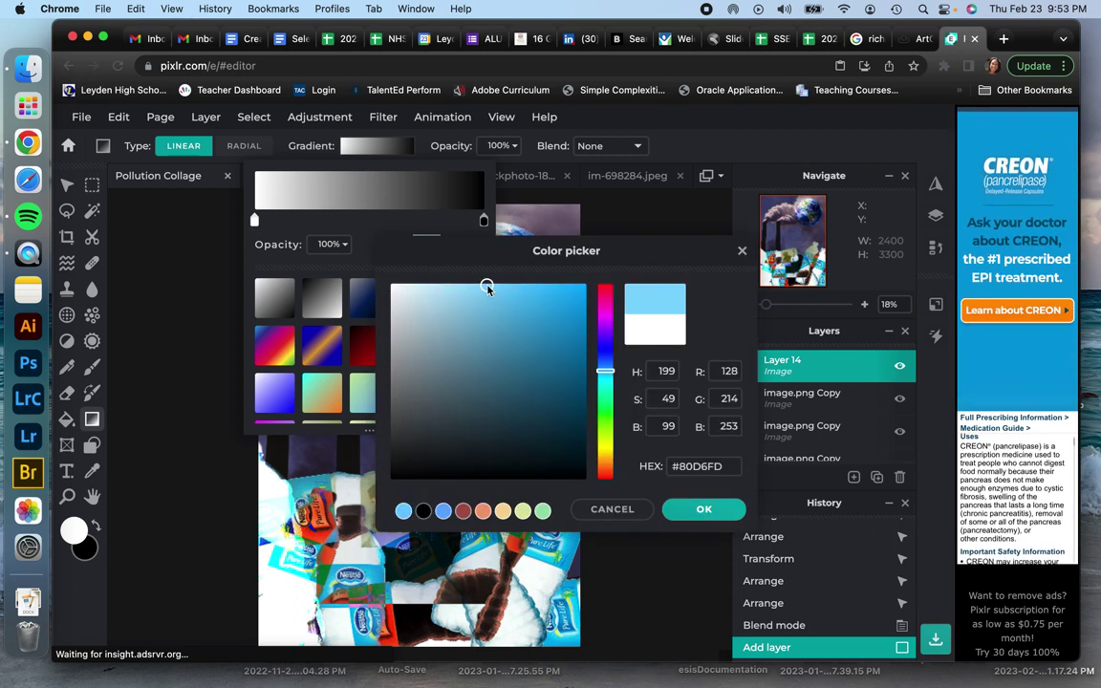
left_click(704, 509)
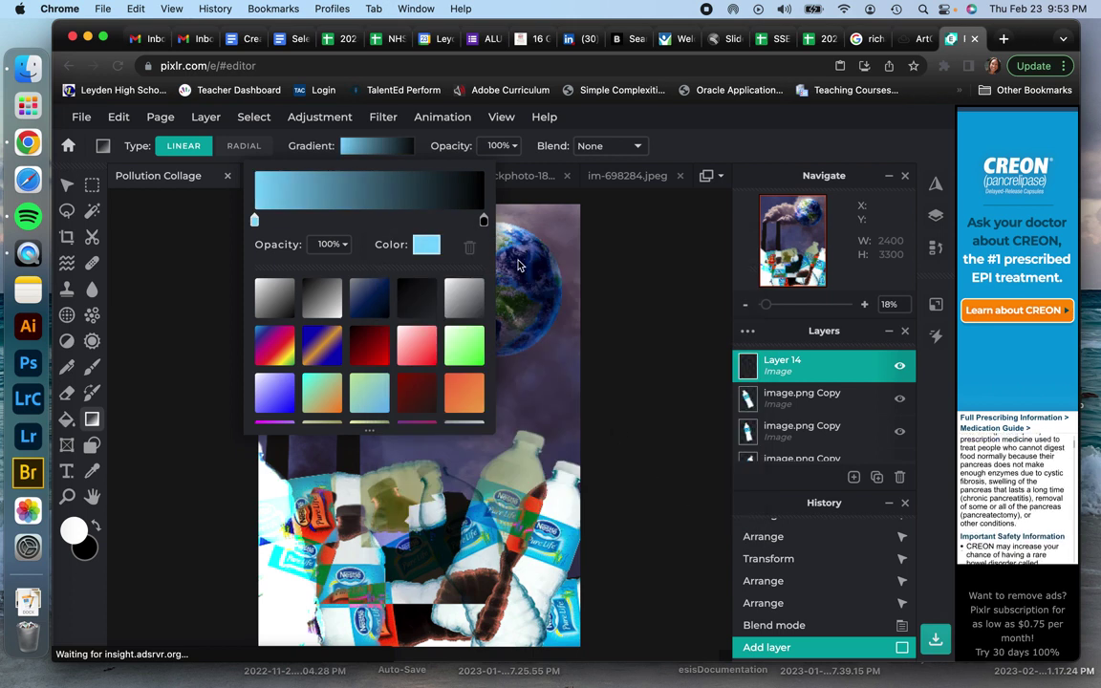
Step: Keep black as the gradient's end colour and fill the empty layer with the gradient vertically, light blue at the top edge
left_click(484, 223)
left_click(255, 224)
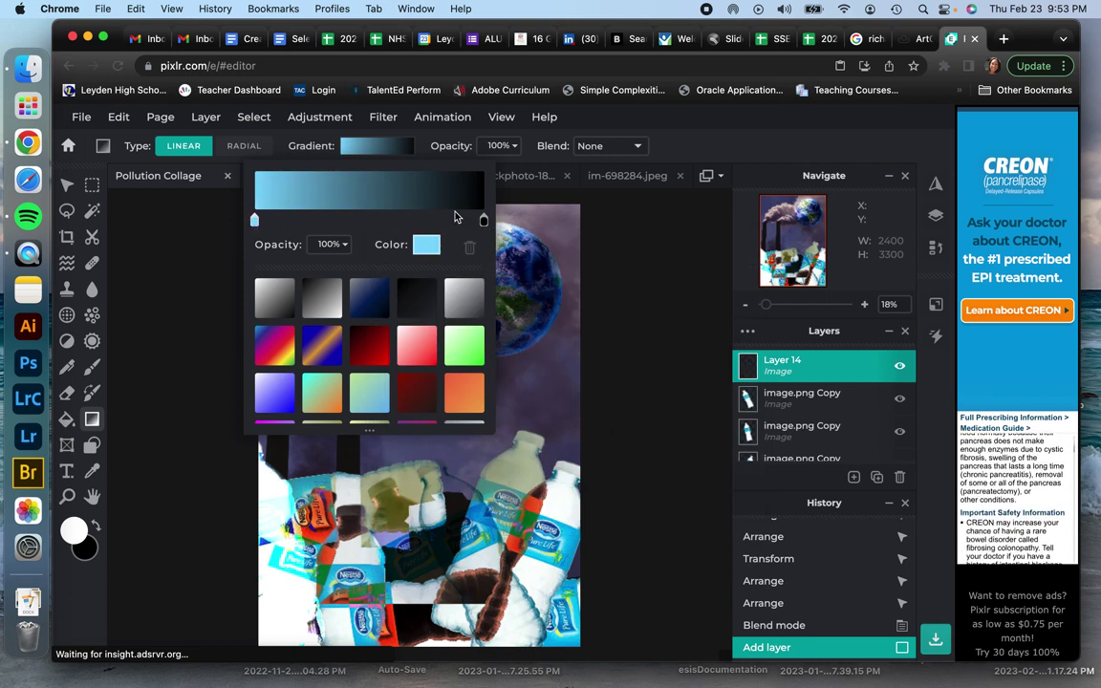
left_click(484, 222)
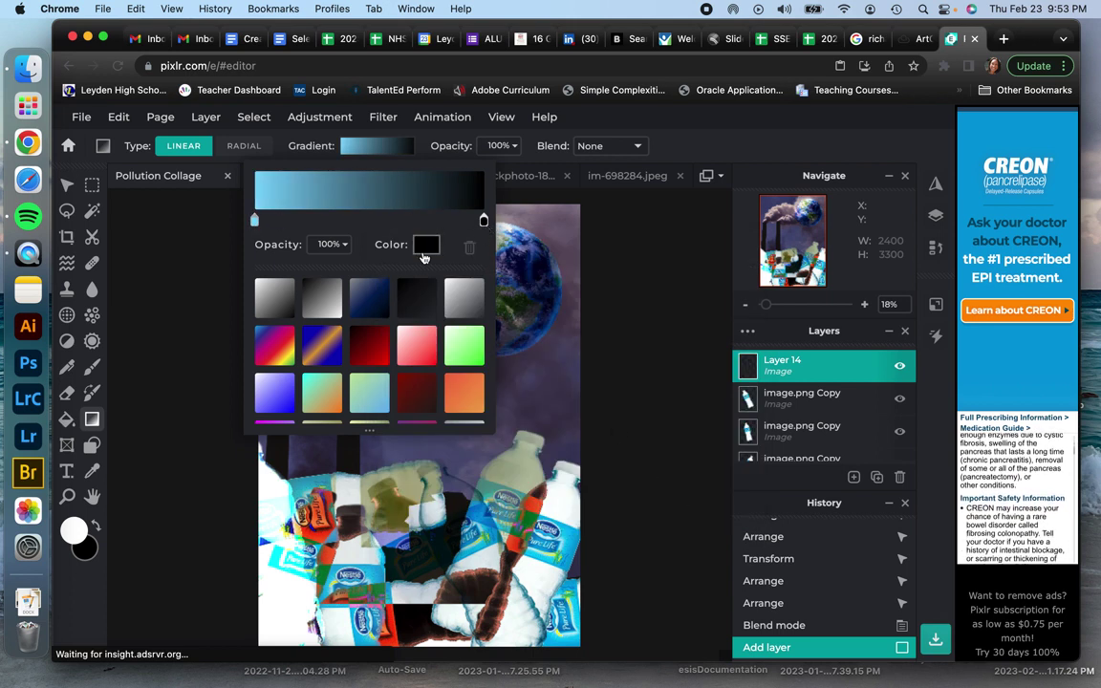
left_click(380, 145)
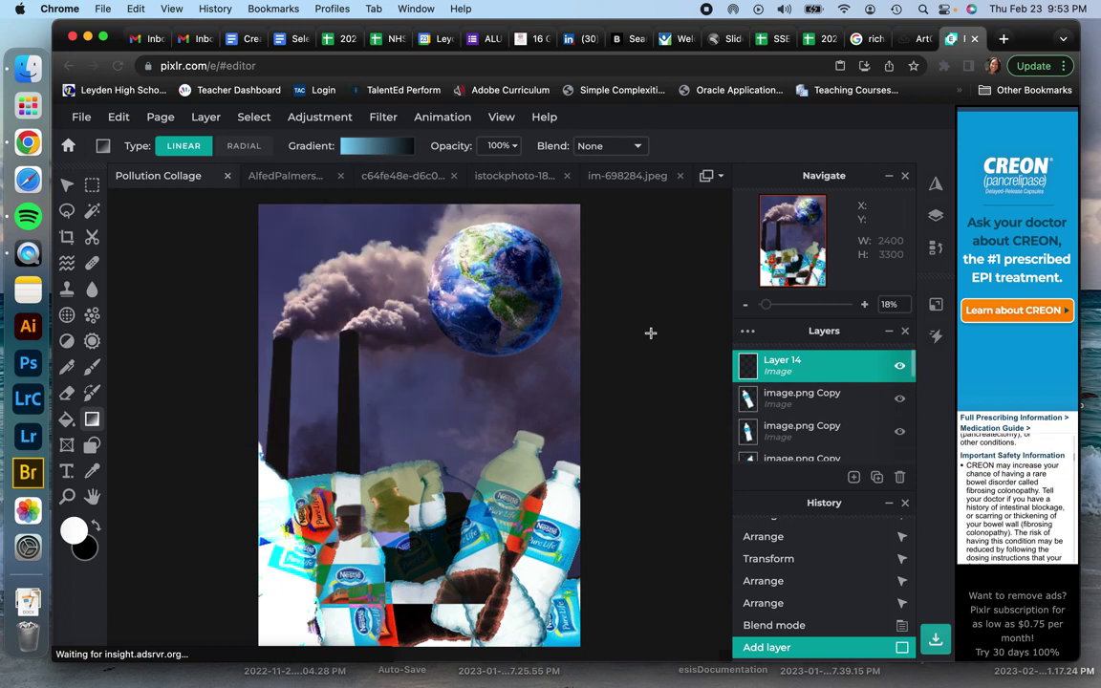
left_click_drag(415, 213, 418, 617)
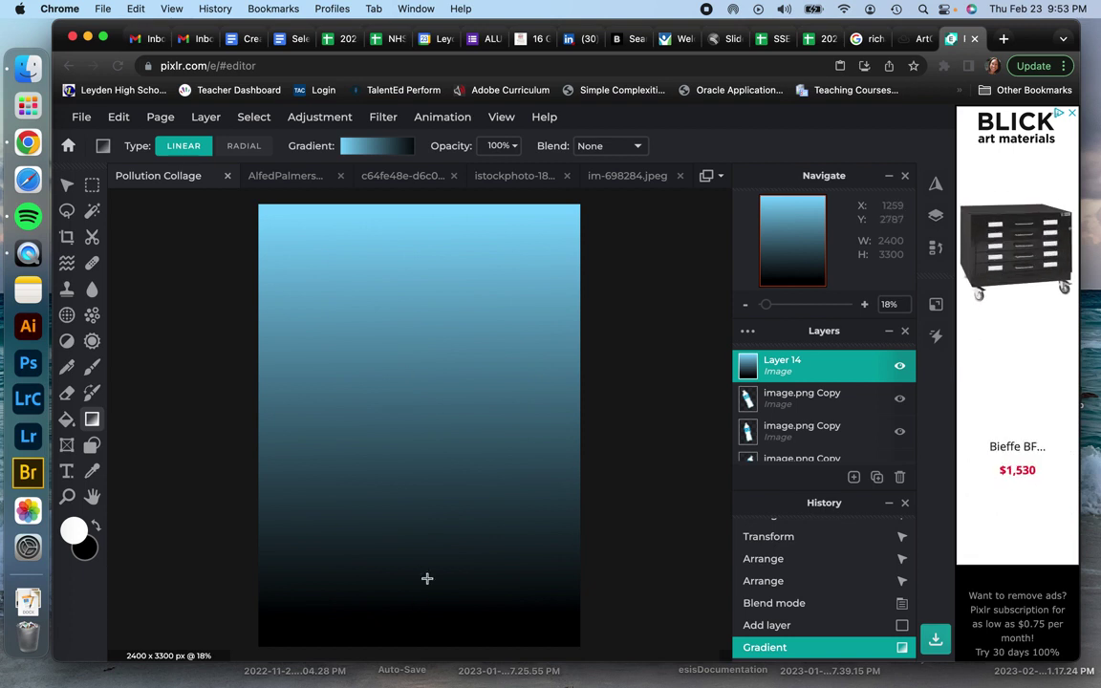
Step: Try the Multiply, Overlay, Darken and Color-dodge blend modes on the gradient layer
left_click(747, 331)
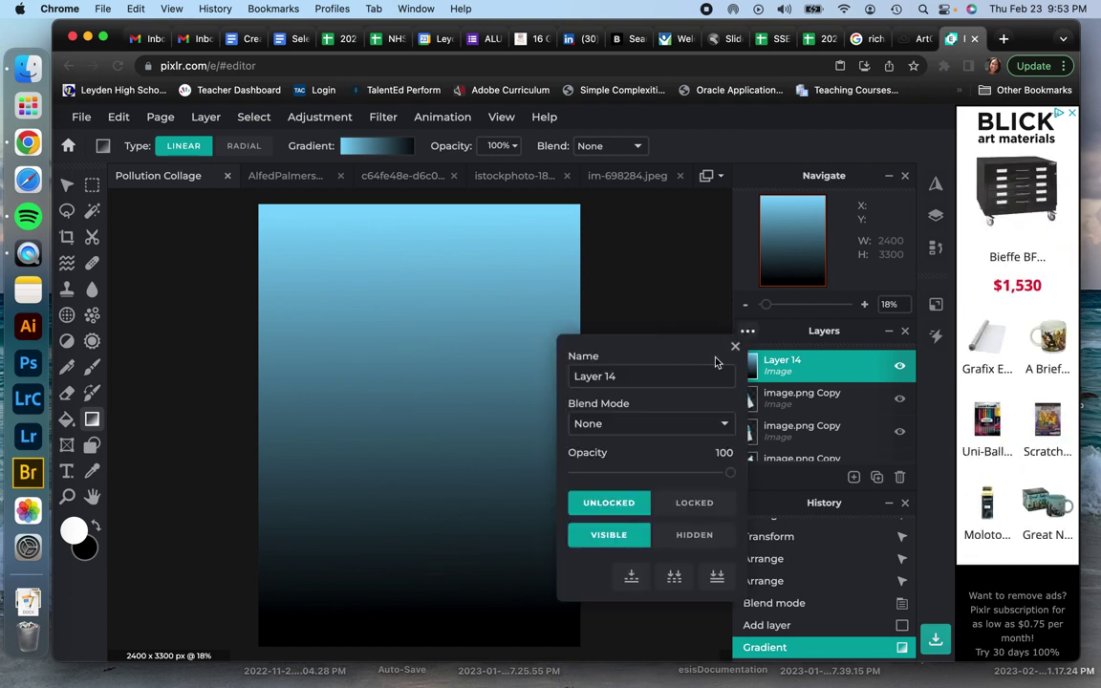
left_click(651, 425)
left_click(646, 440)
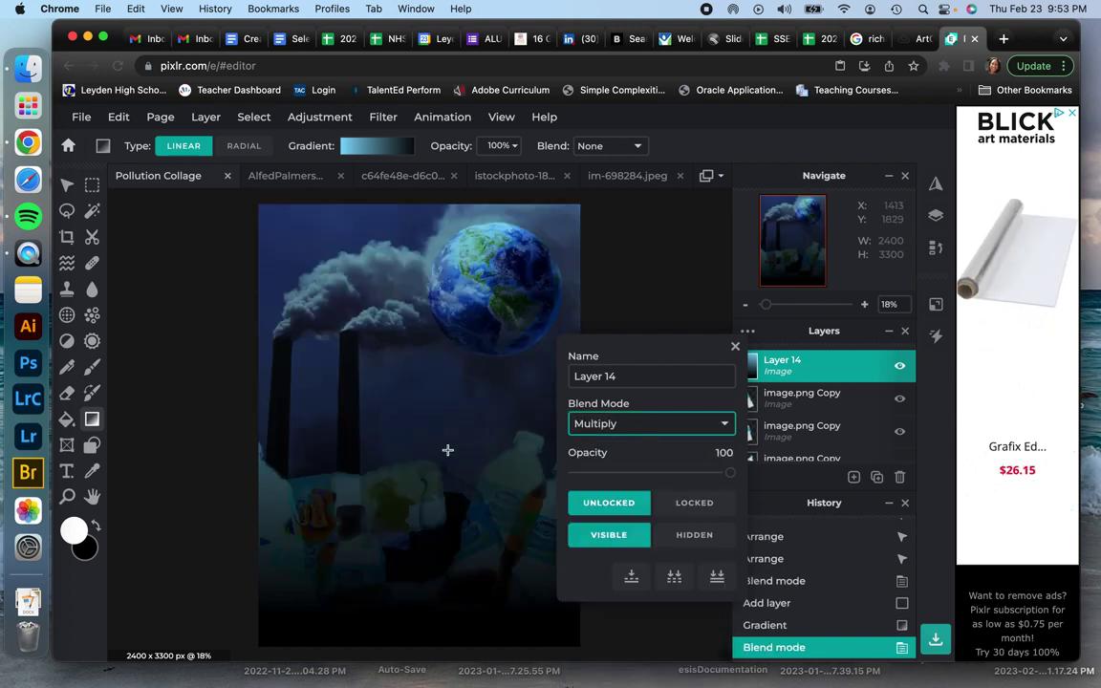
left_click(638, 432)
left_click(628, 476)
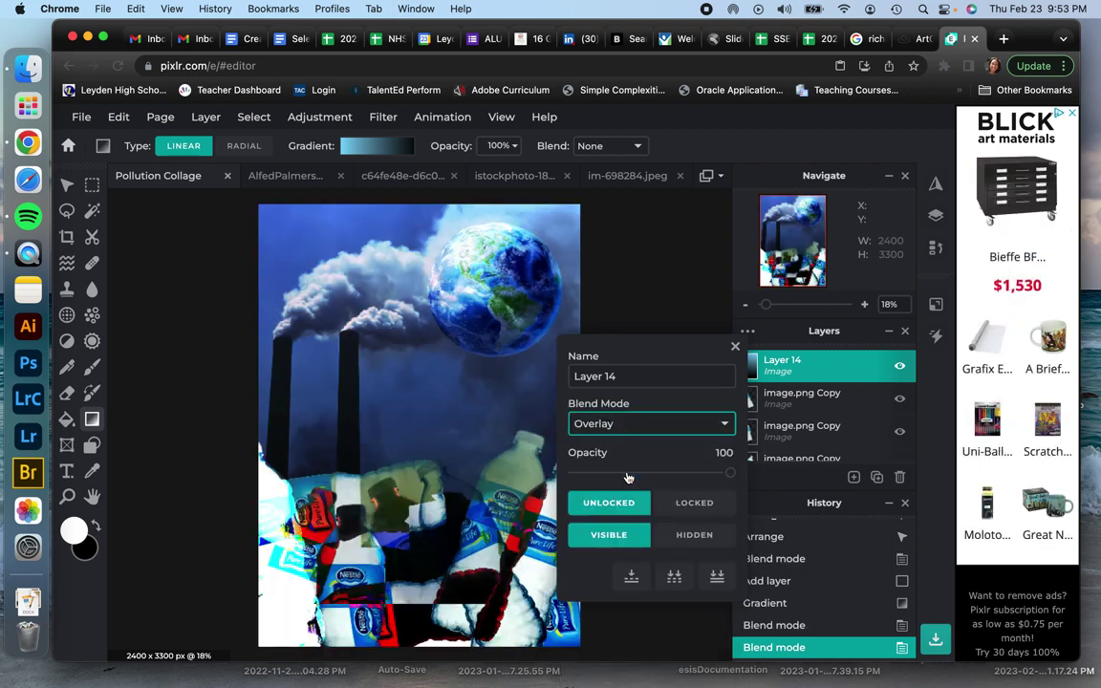
left_click(619, 426)
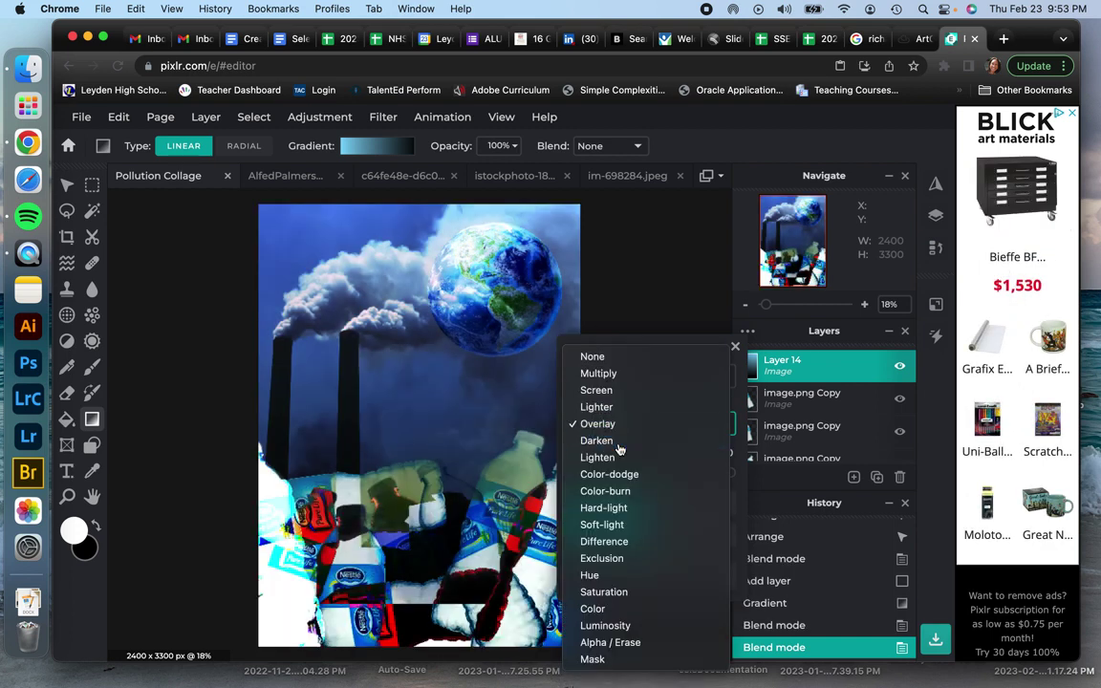
left_click(619, 441)
left_click(622, 424)
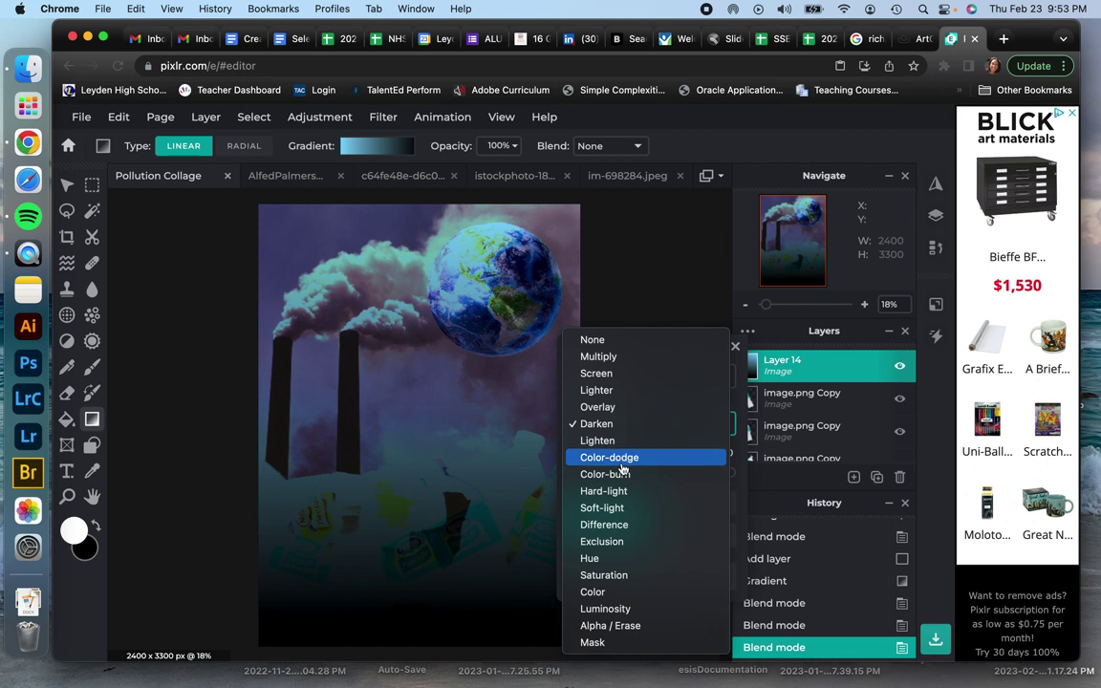
left_click(621, 455)
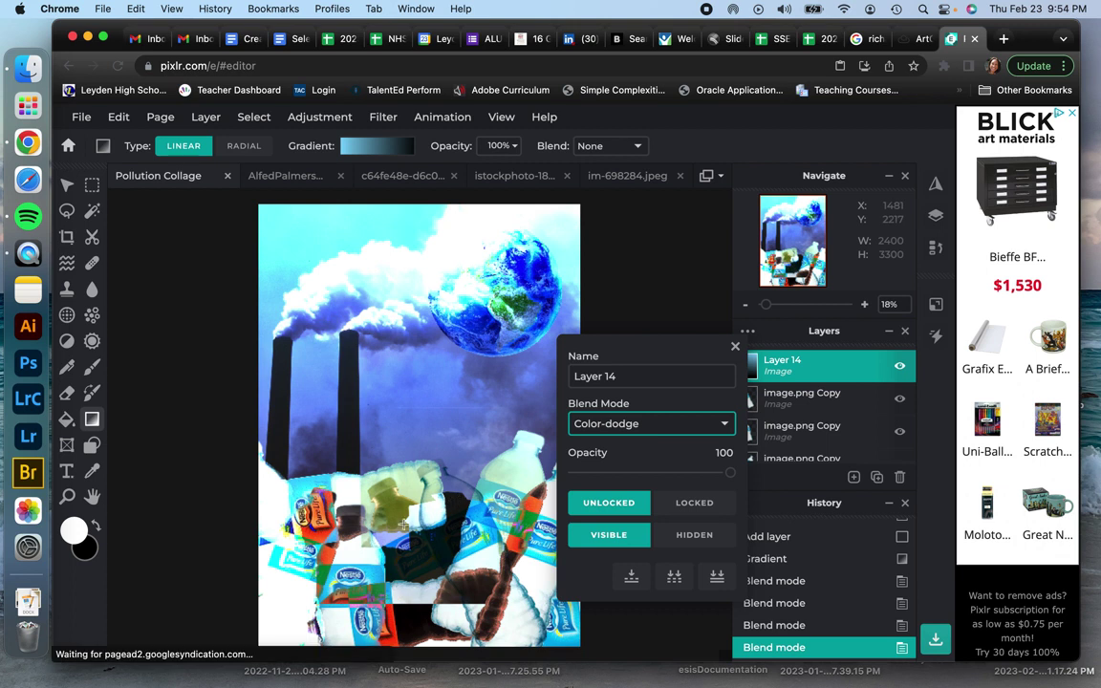
Step: Set the gradient layer's blend mode to Difference
left_click(673, 427)
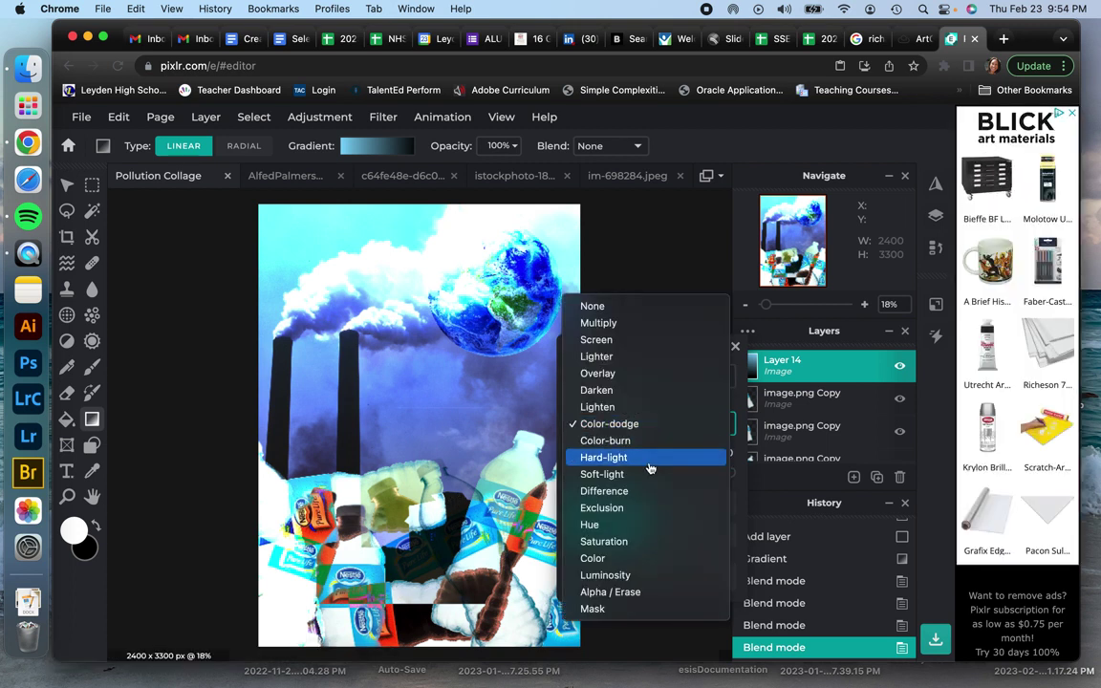
left_click(649, 494)
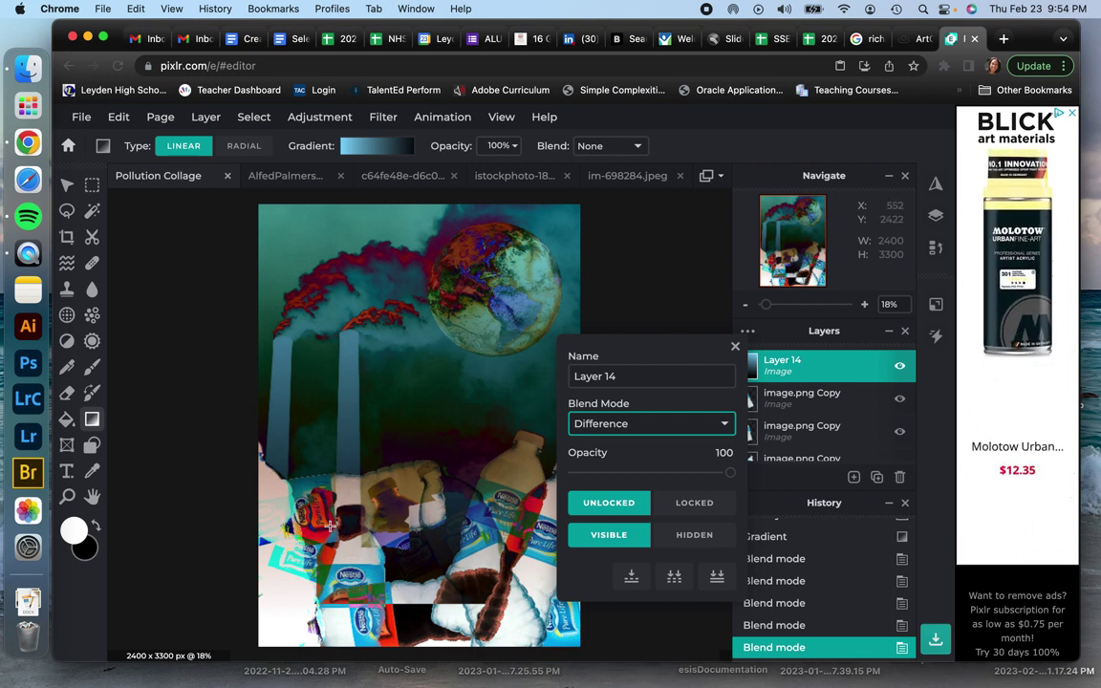
left_click(732, 344)
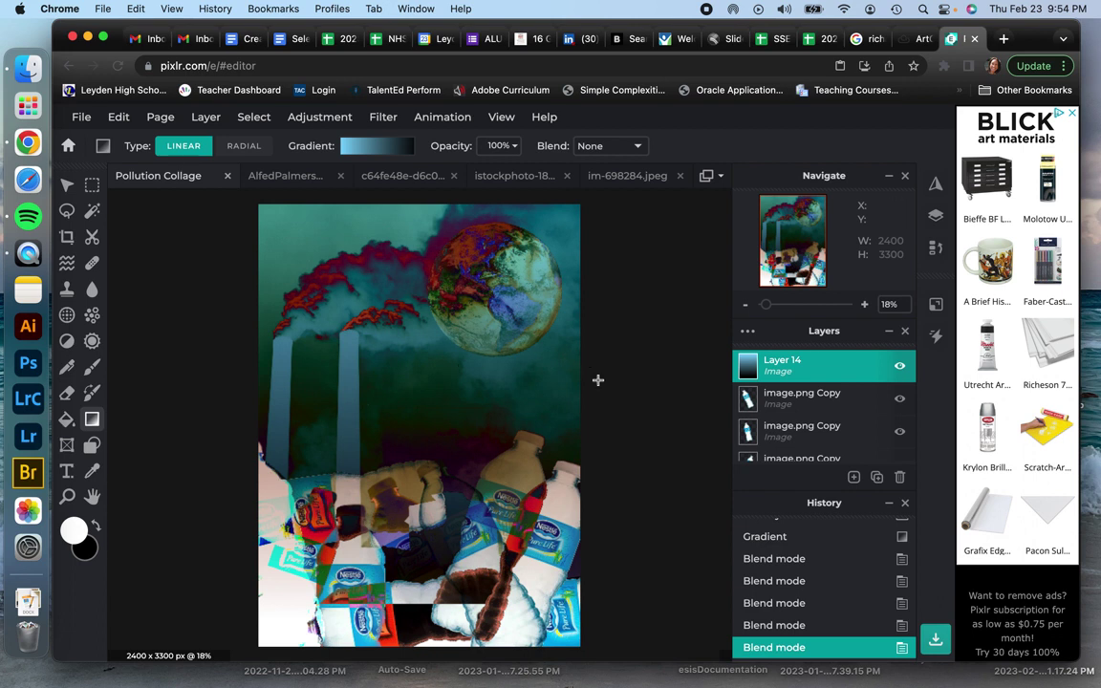
left_click(748, 334)
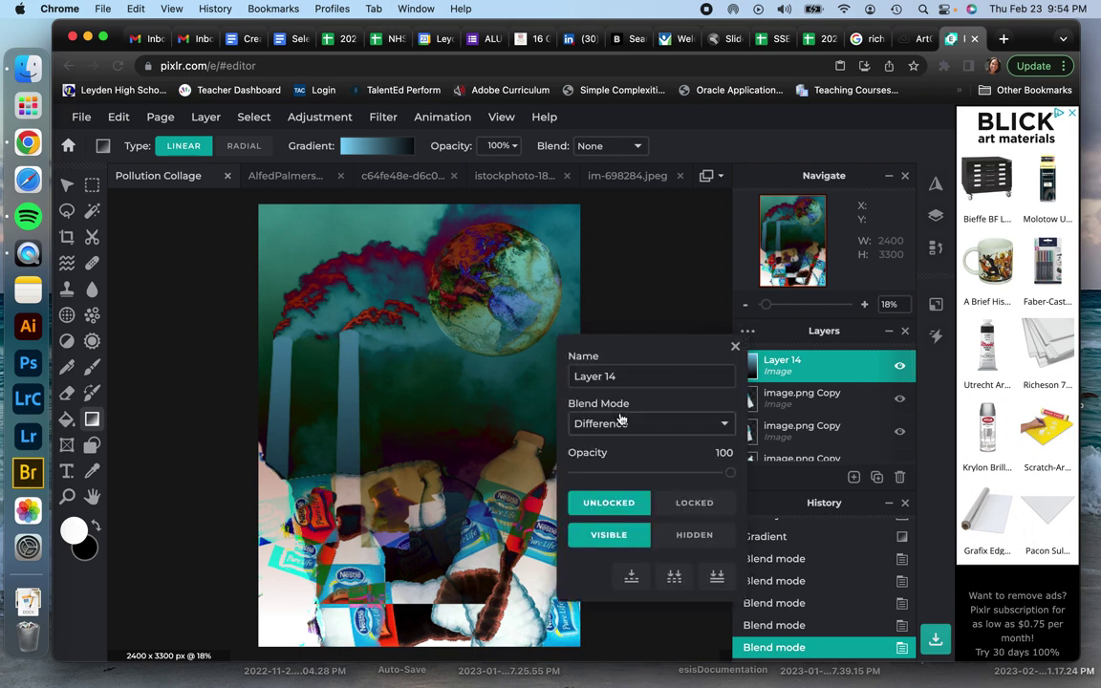
left_click(737, 349)
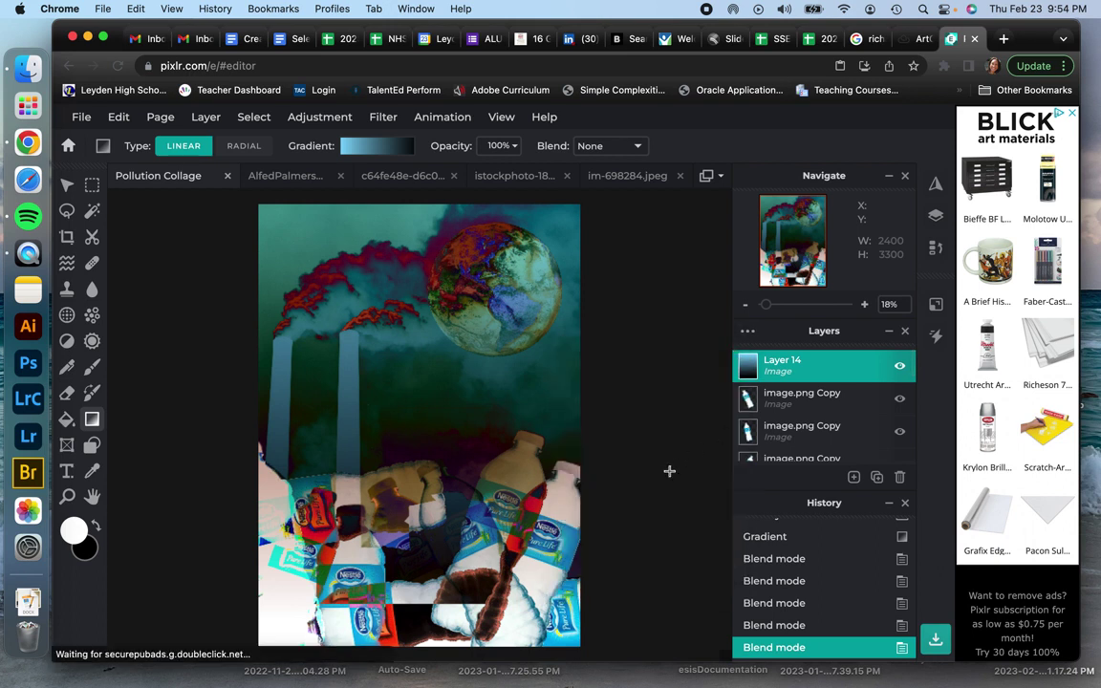
Step: Review the collage's PXZ and JPG save options up to choosing the JPG's file location, and cancel without saving
left_click(81, 116)
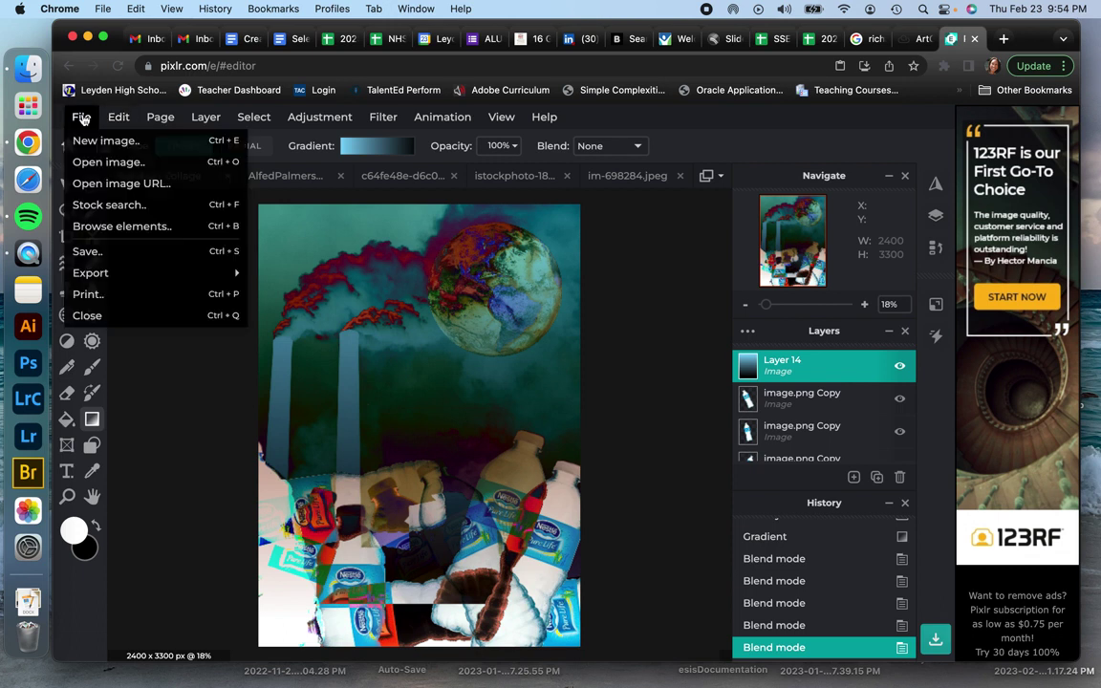
left_click(120, 254)
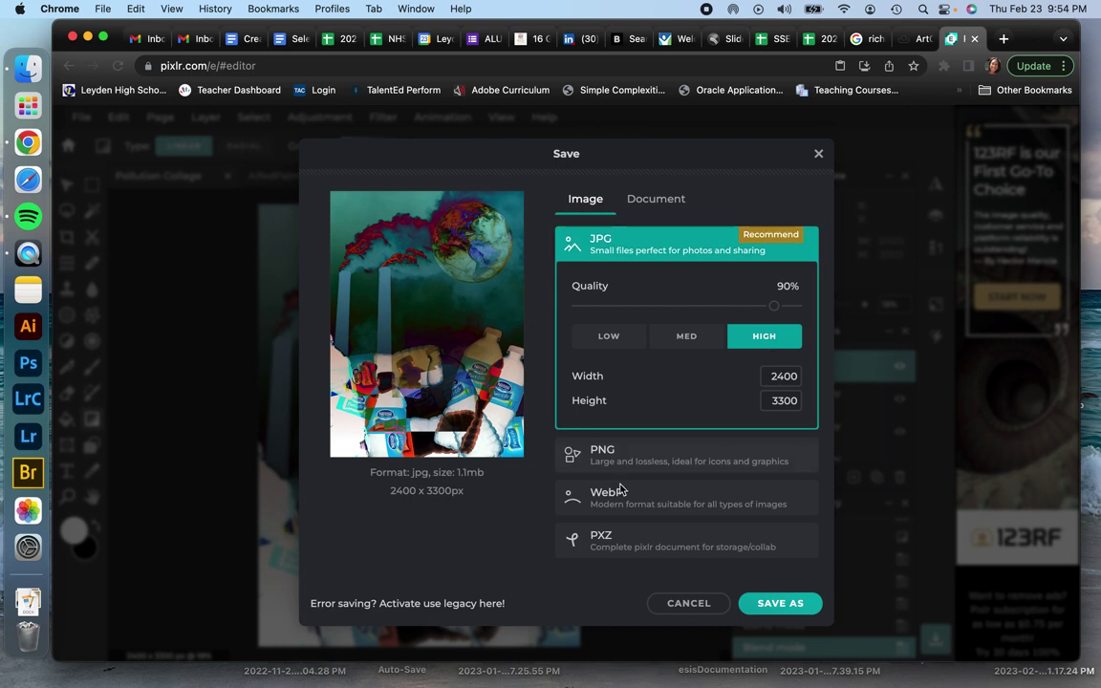
left_click(612, 541)
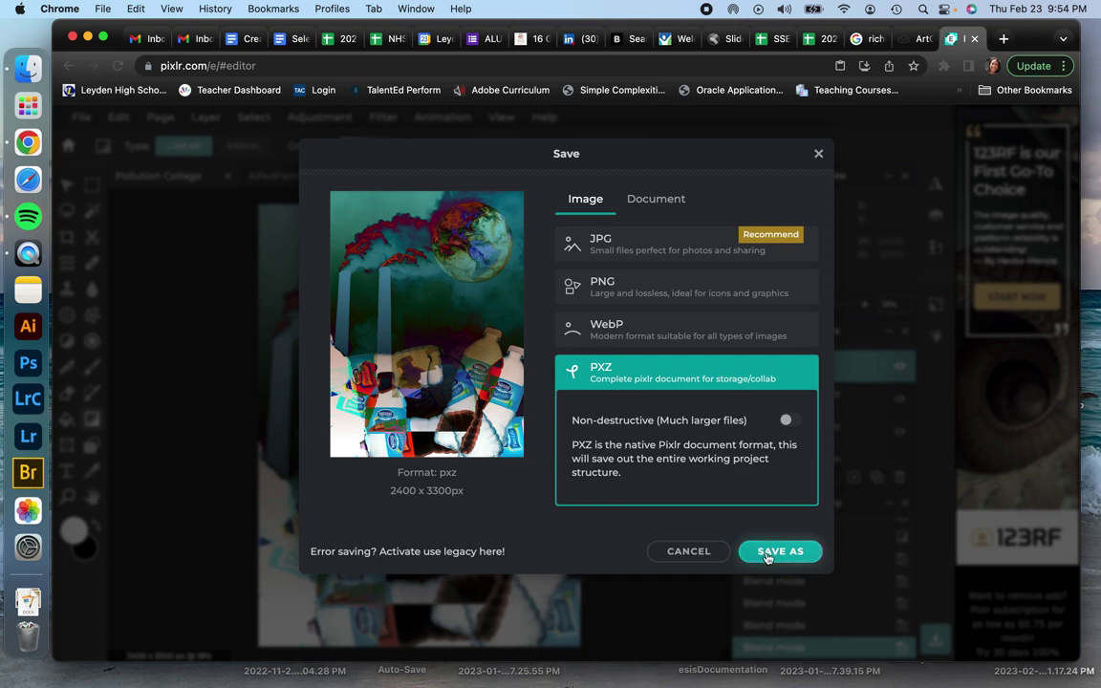
left_click(616, 246)
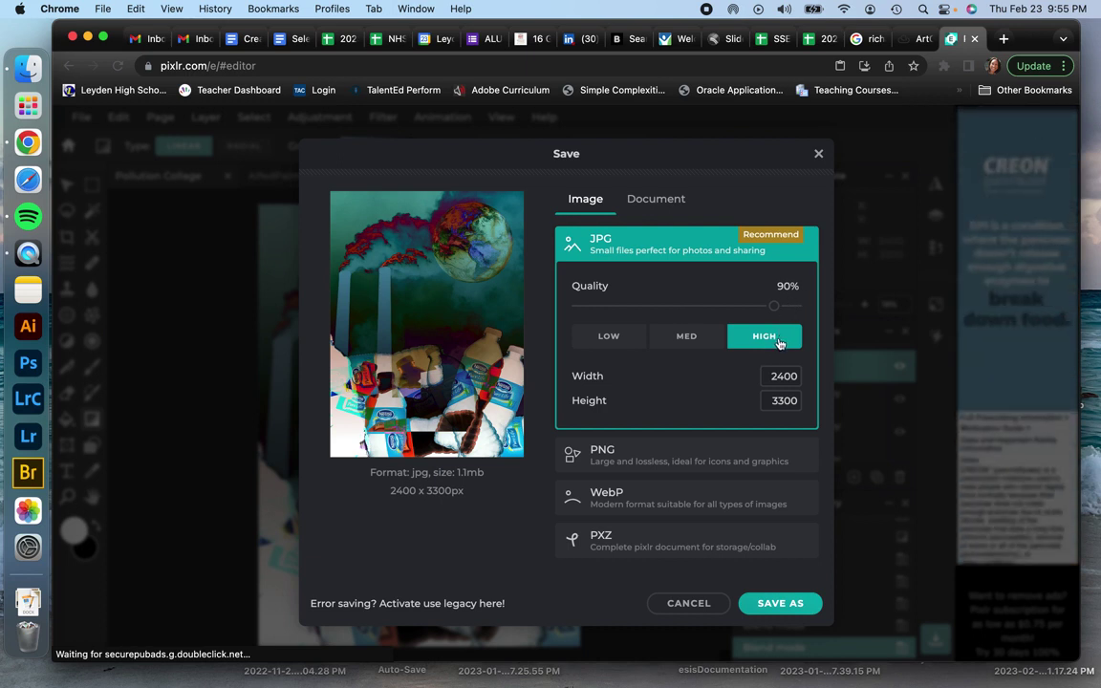
left_click(779, 604)
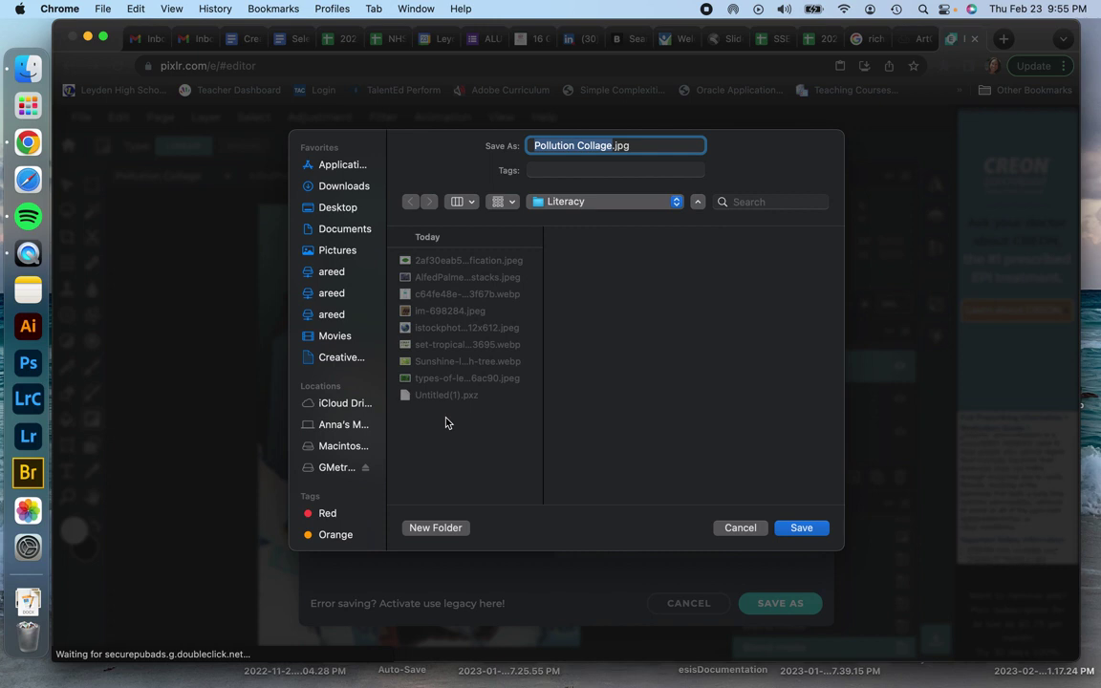
left_click(737, 528)
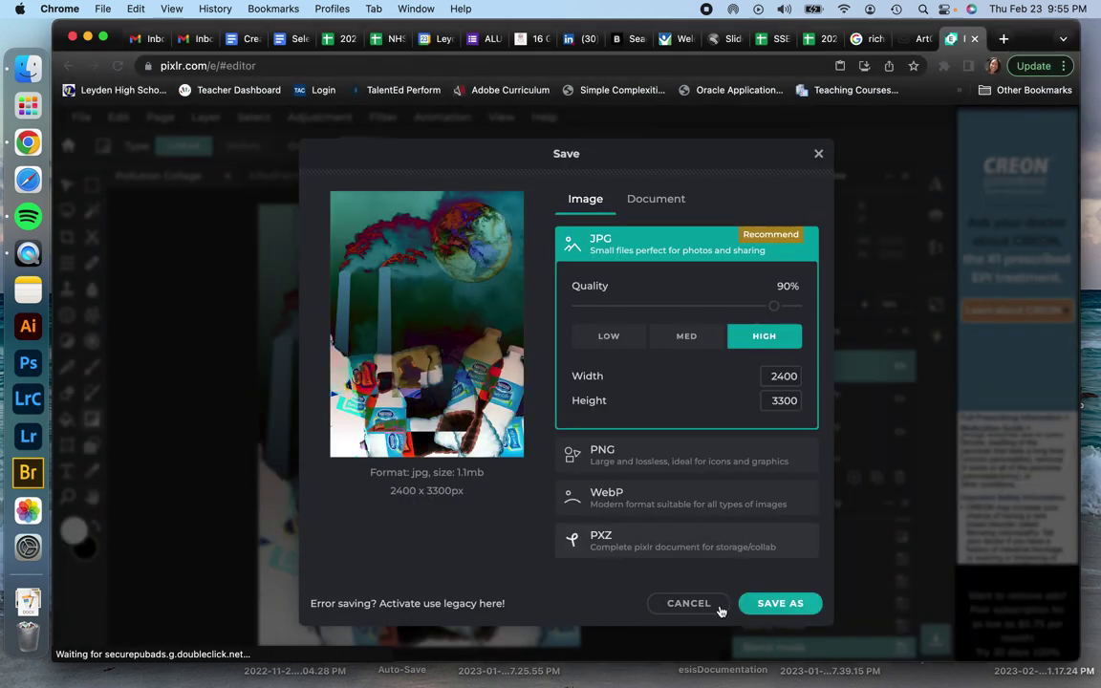
left_click(689, 603)
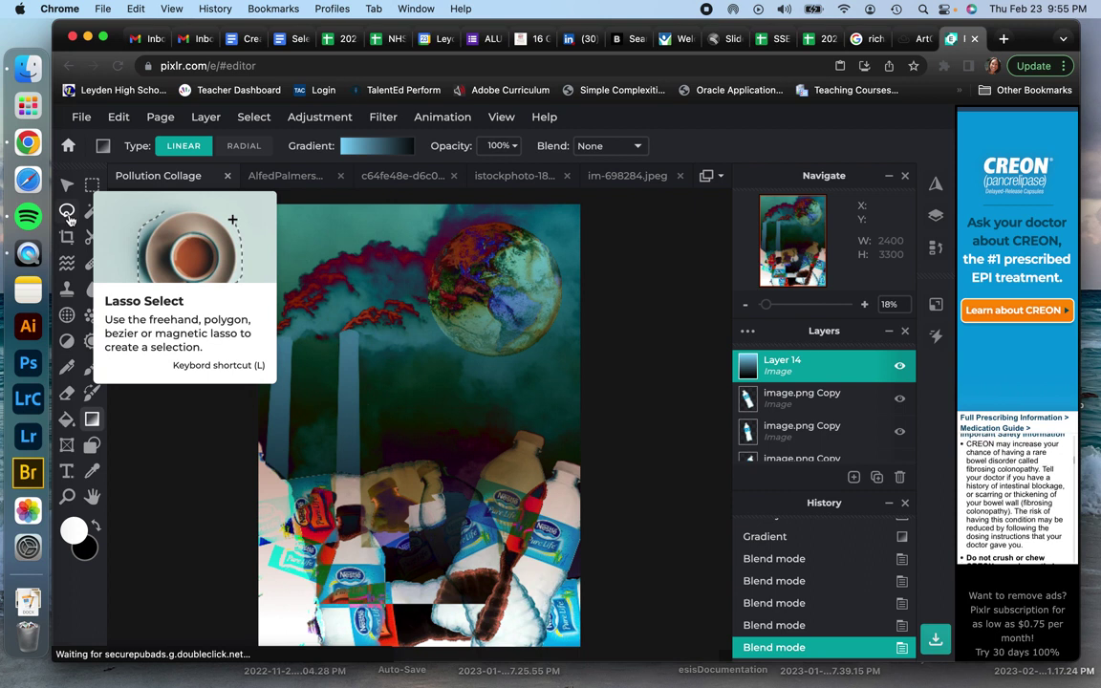
Step: Look at the Lasso Select tool's new, add-to and remove-from selection modes
left_click(68, 214)
left_click(335, 147)
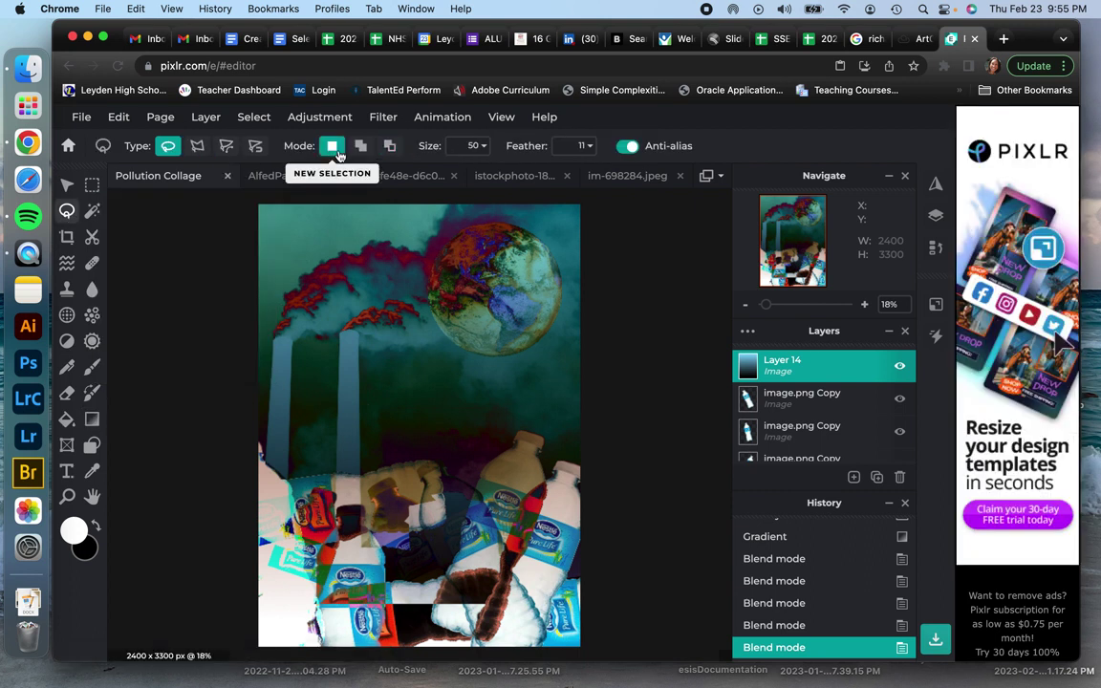
left_click(364, 149)
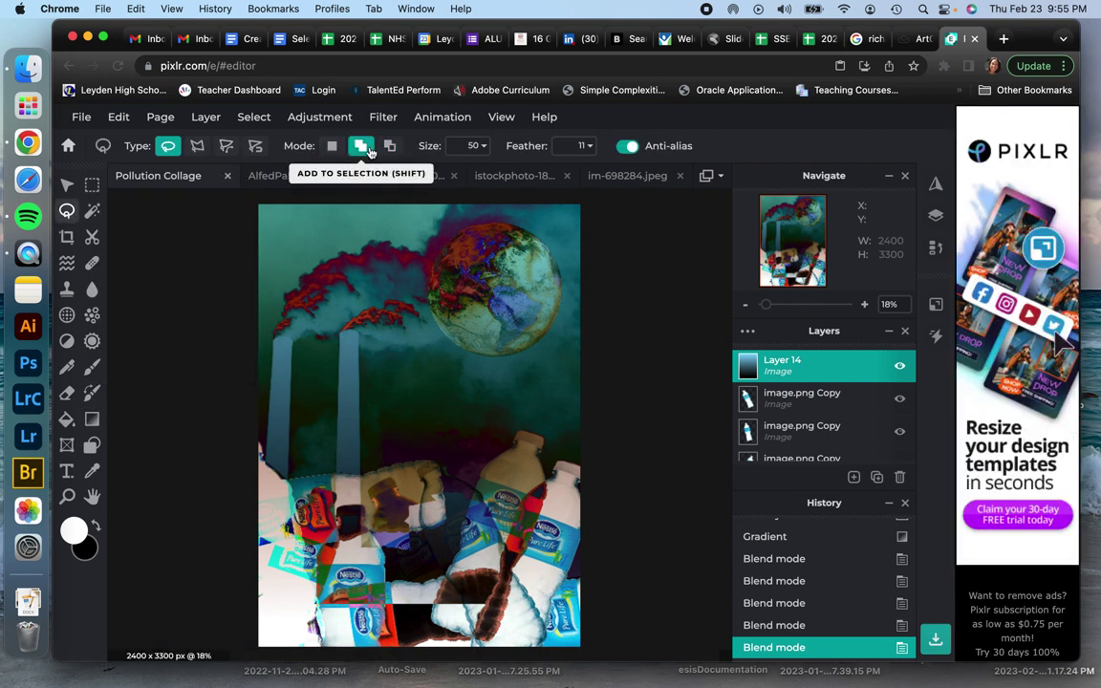
left_click(389, 148)
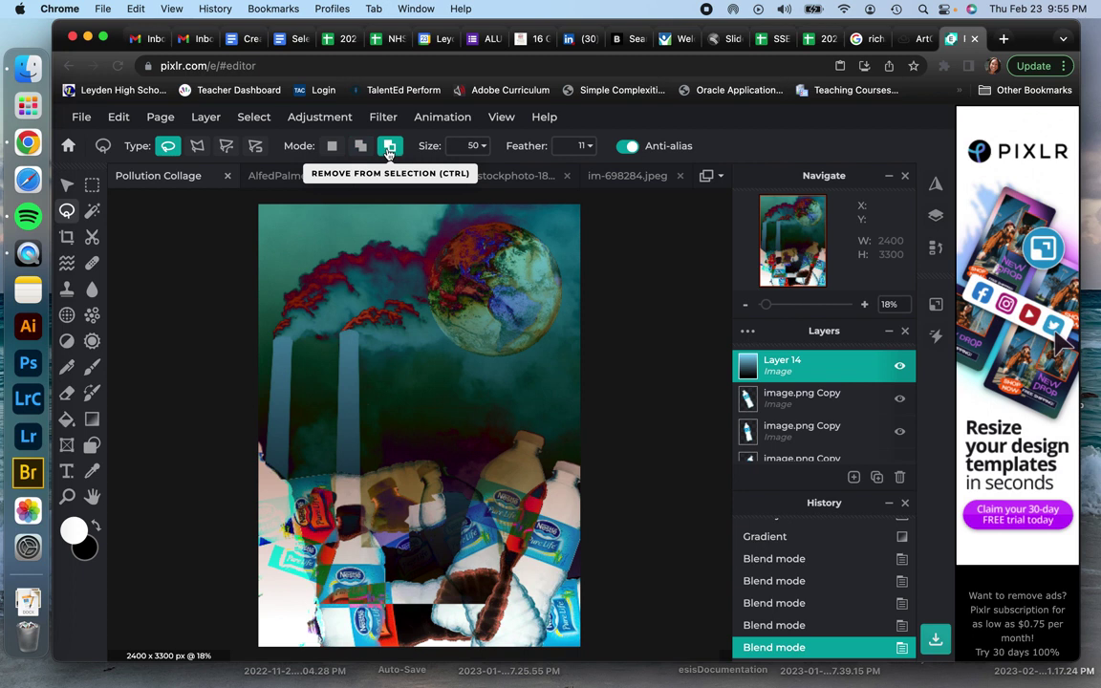
Step: Move the gradient layer slightly upward with the Arrange tool, to a Y position of about -33
left_click(68, 186)
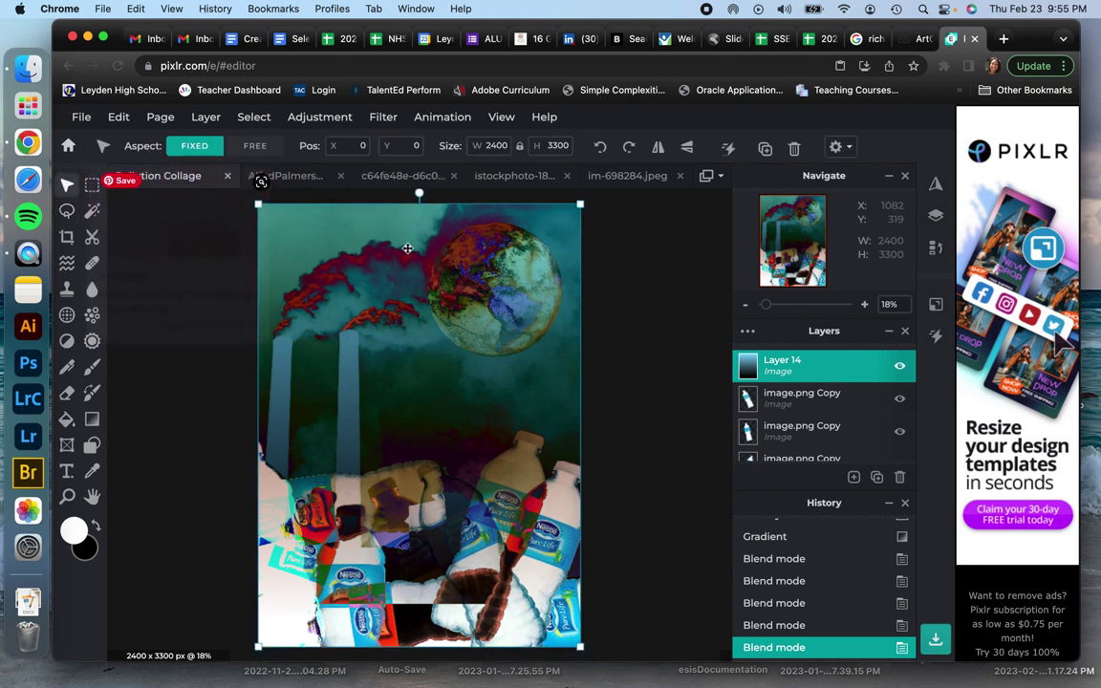
left_click(793, 431)
mouse_move(294, 524)
left_mouse_down()
mouse_move(340, 487)
mouse_move(447, 564)
mouse_move(530, 555)
mouse_move(206, 519)
mouse_move(294, 519)
left_mouse_up()
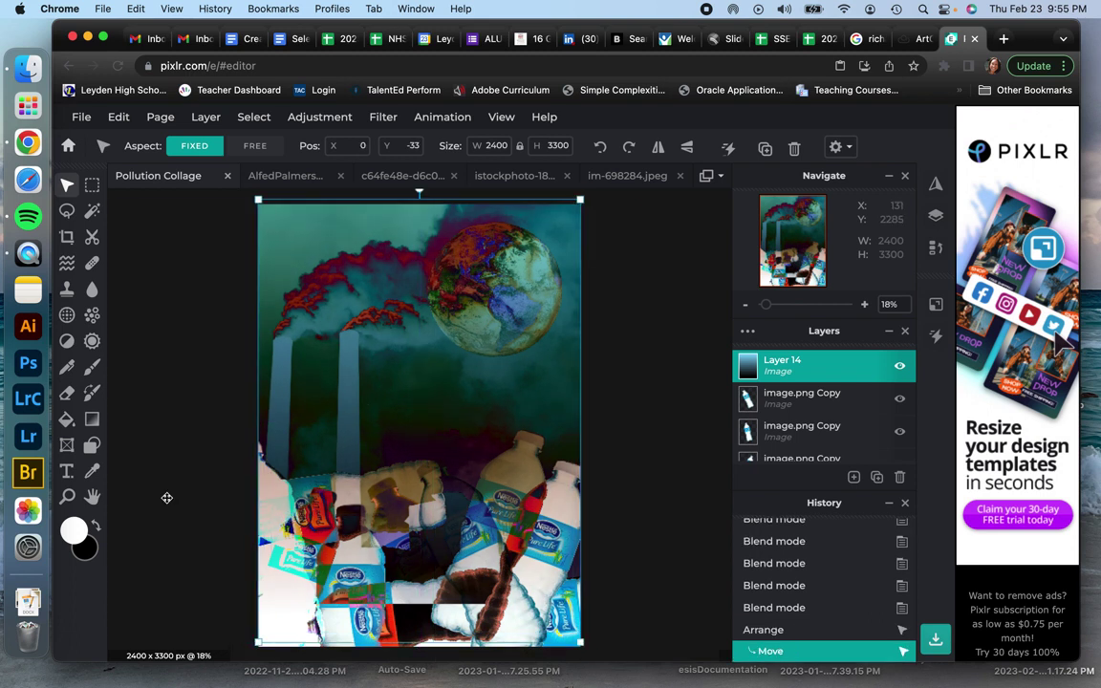
Step: Look through the Gradient tool's colour stops and preset swatches, and close them without changes
left_click(90, 420)
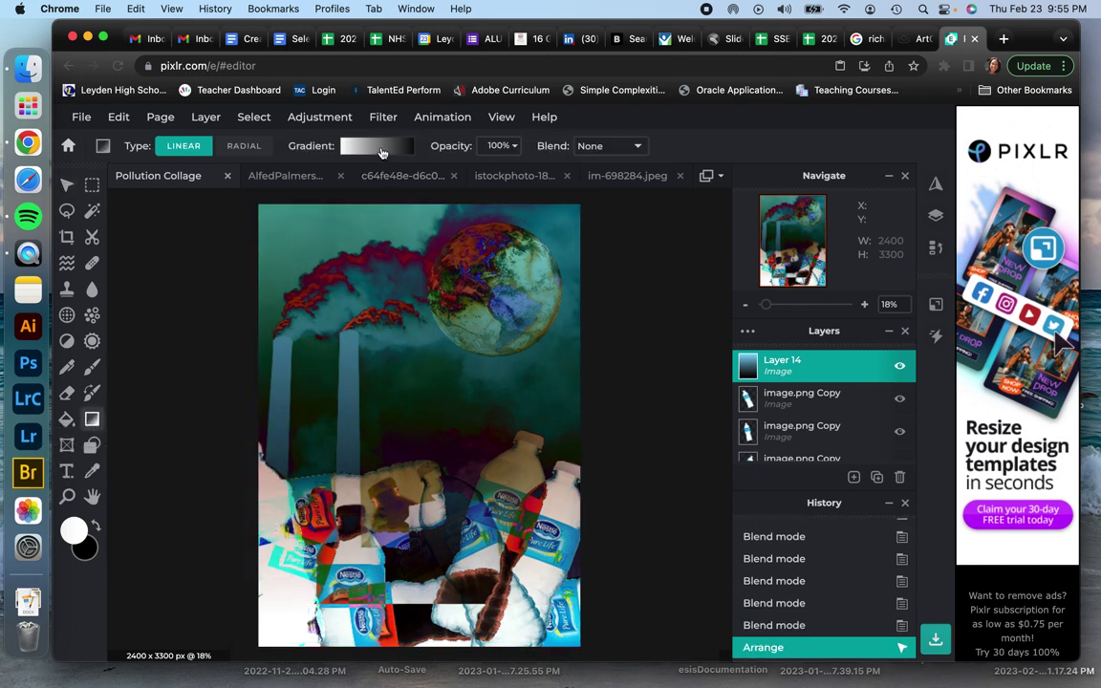
left_click(381, 150)
scroll(404, 313, "down", 5)
scroll(402, 313, "down", 4)
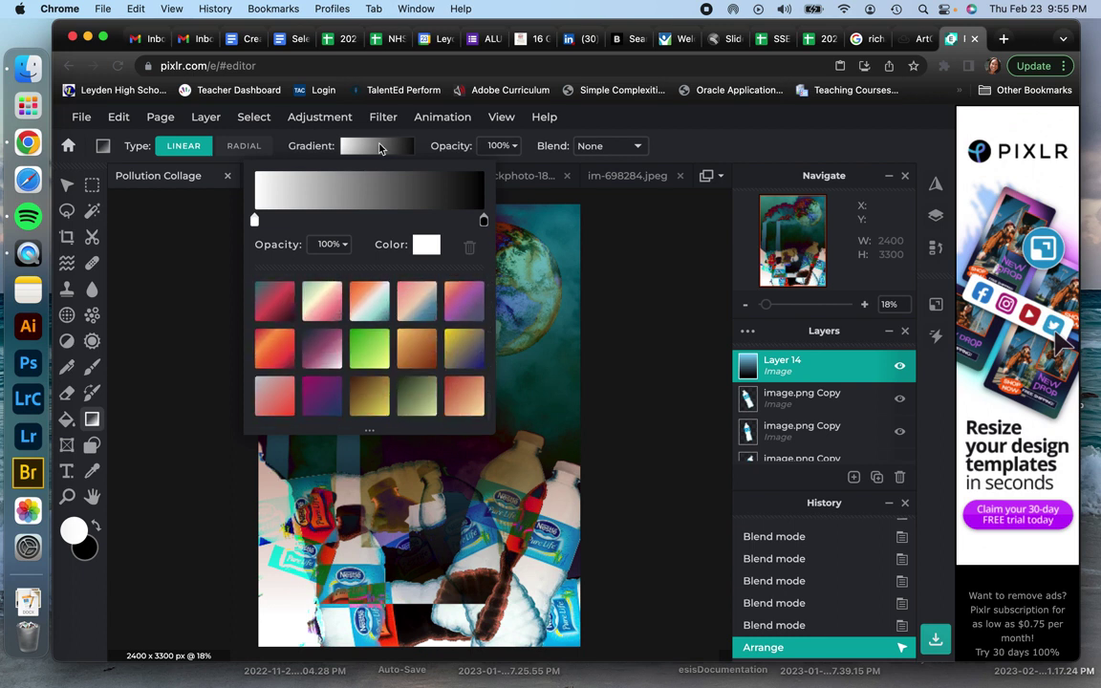
left_click(379, 148)
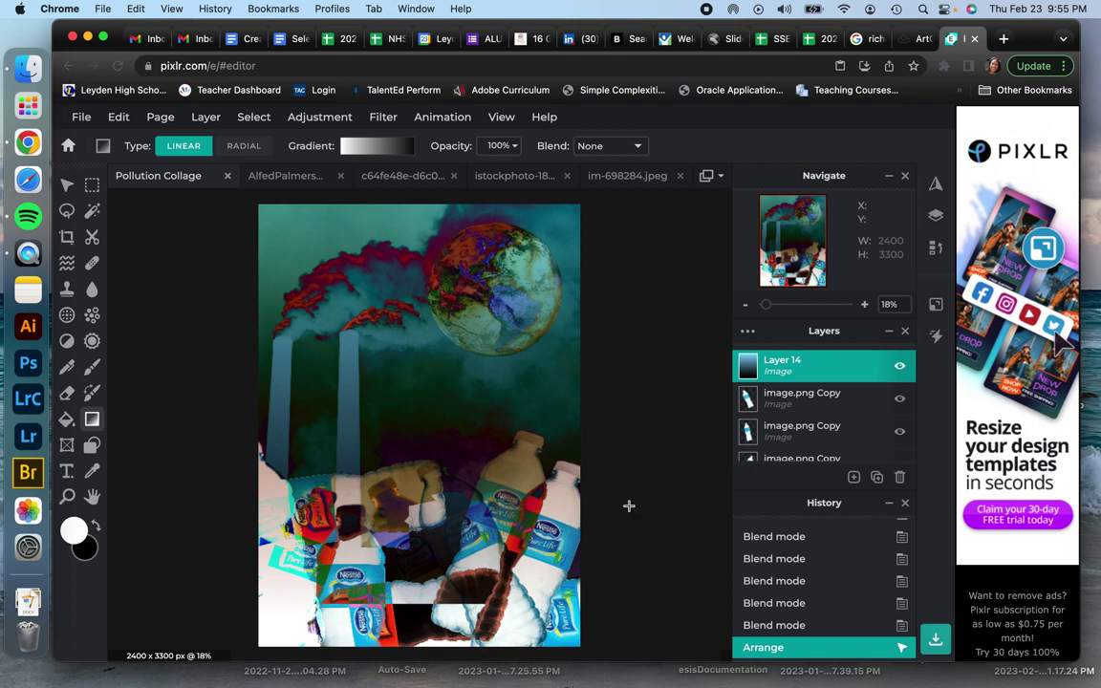
Step: Look over the layer stack and view the gradient layer's blend mode, opacity, lock and visibility settings
scroll(822, 377, "down", 2)
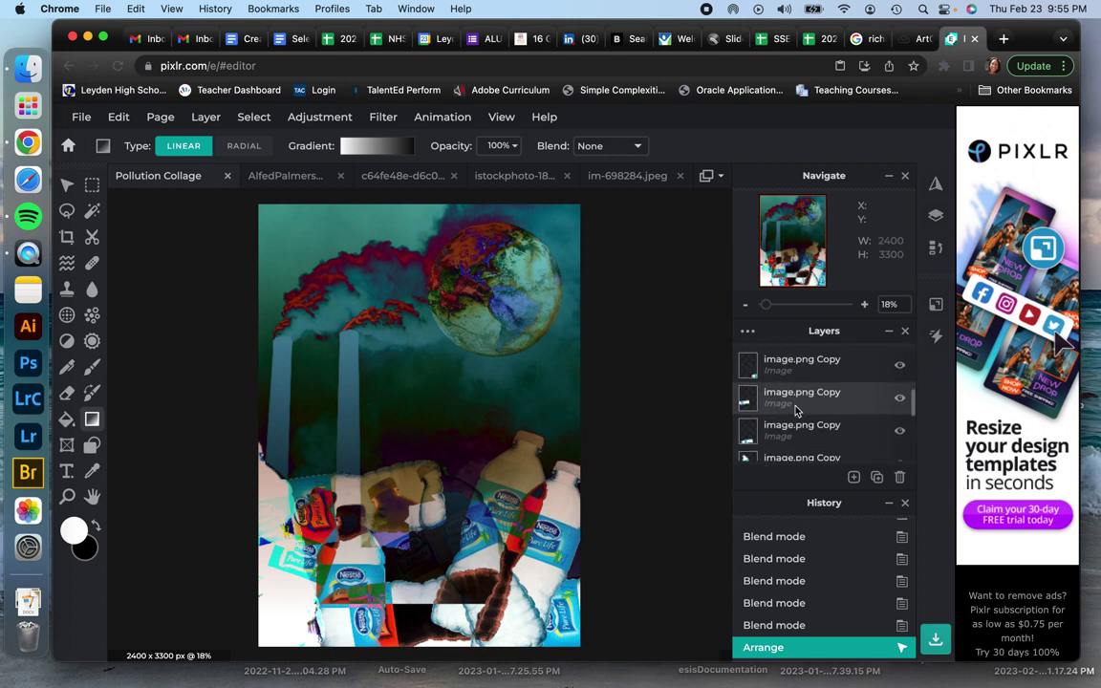
left_click(747, 331)
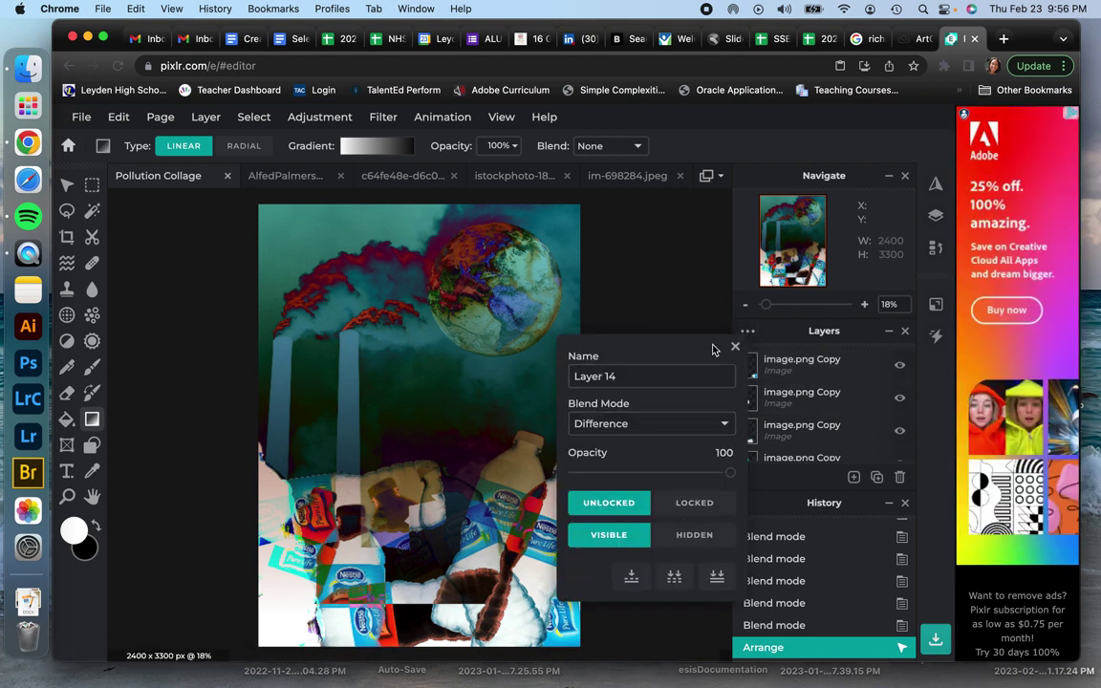
left_click(734, 349)
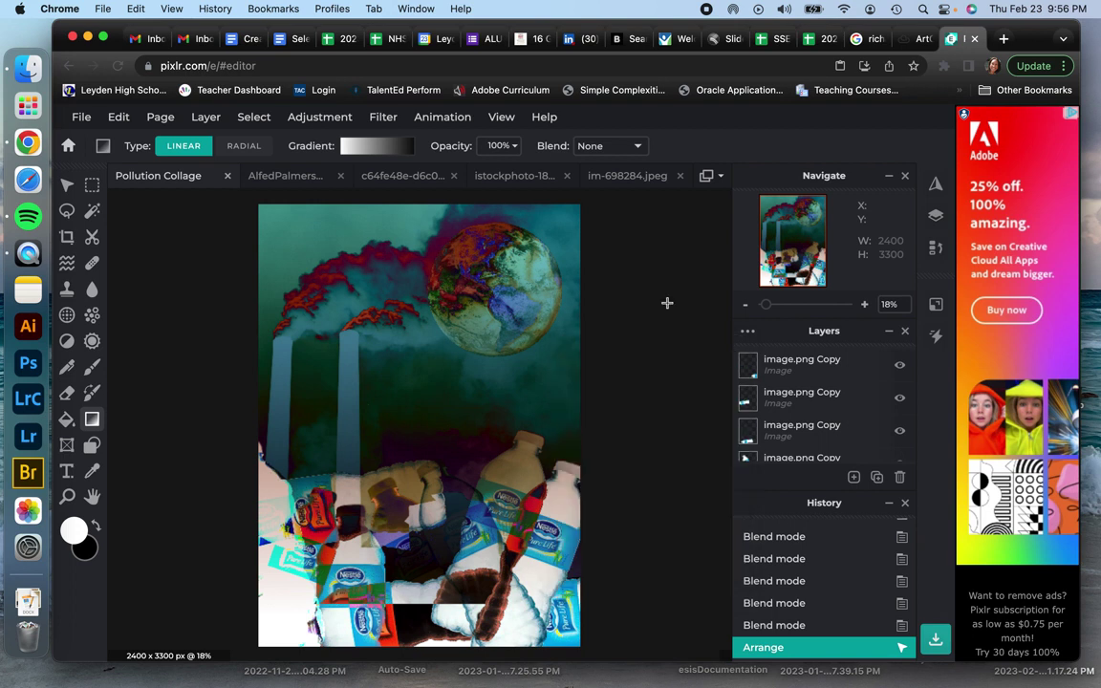
Step: Compare the PXZ document format with the JPG format in the save options once more, and close them without saving
left_click(83, 117)
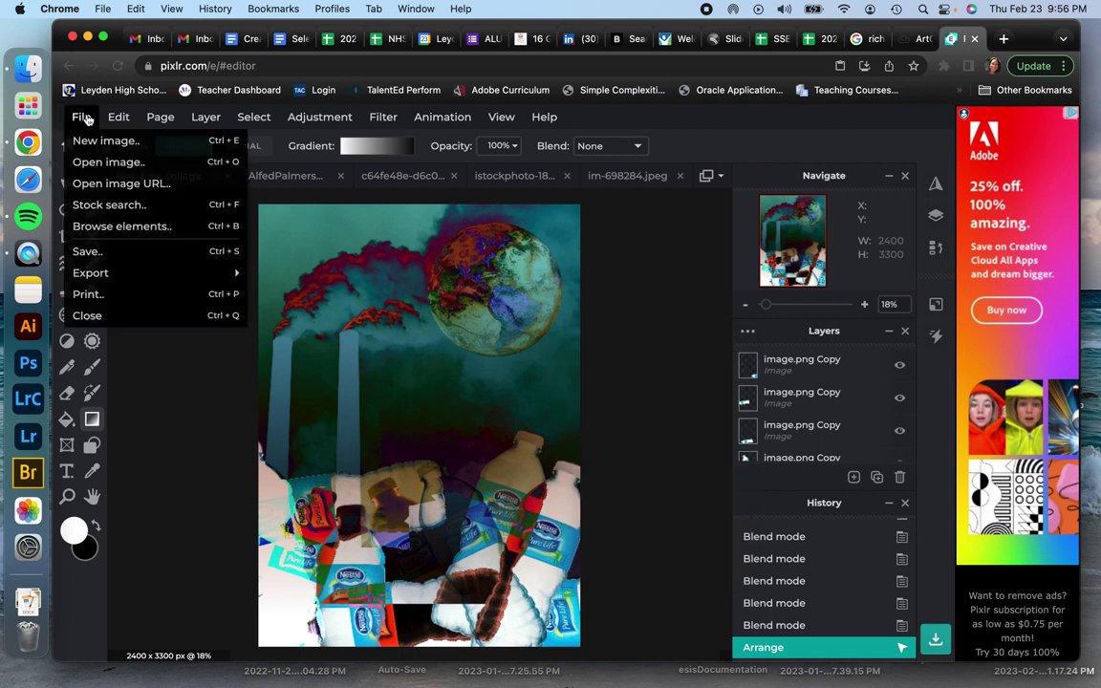
left_click(131, 254)
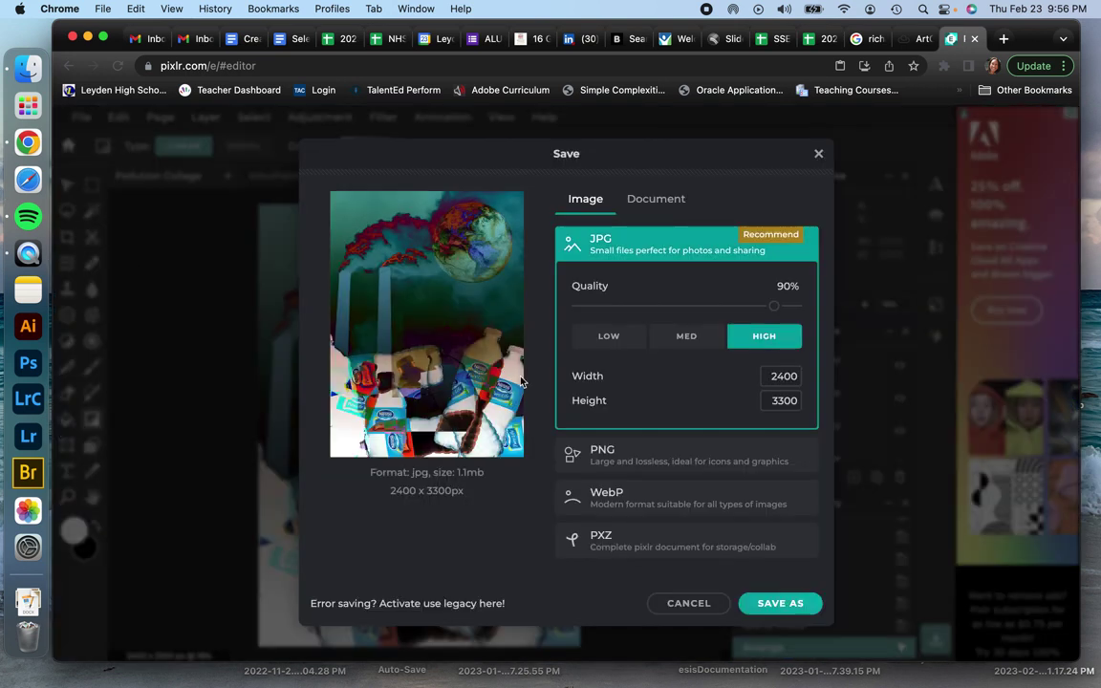
left_click(626, 537)
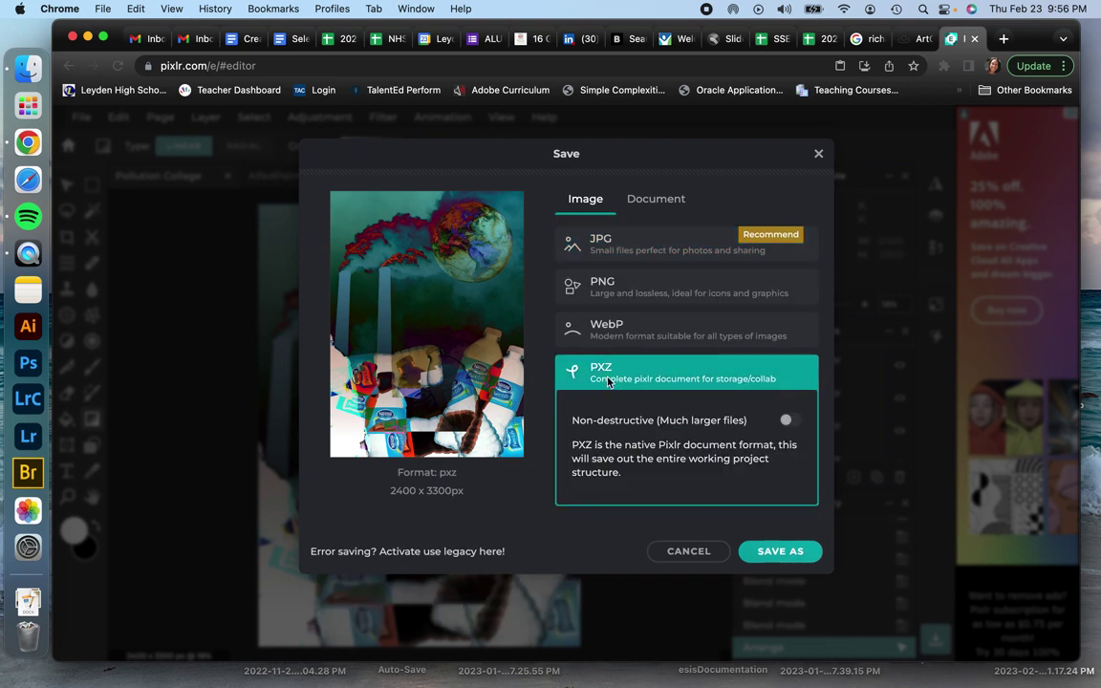
left_click(610, 245)
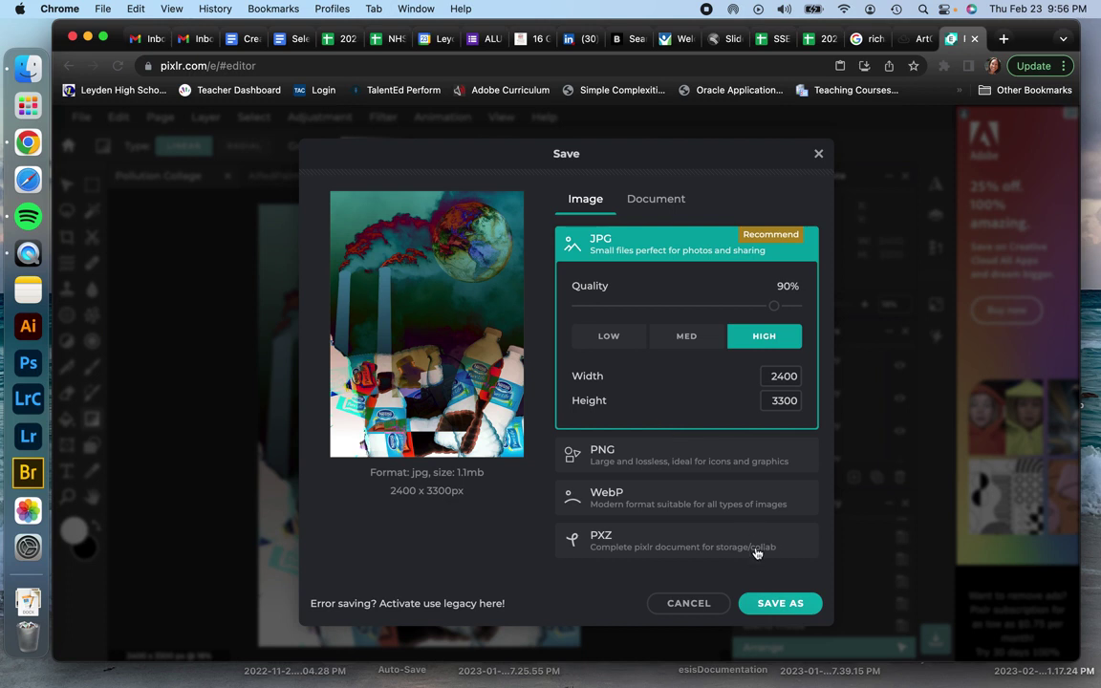
key("Escape")
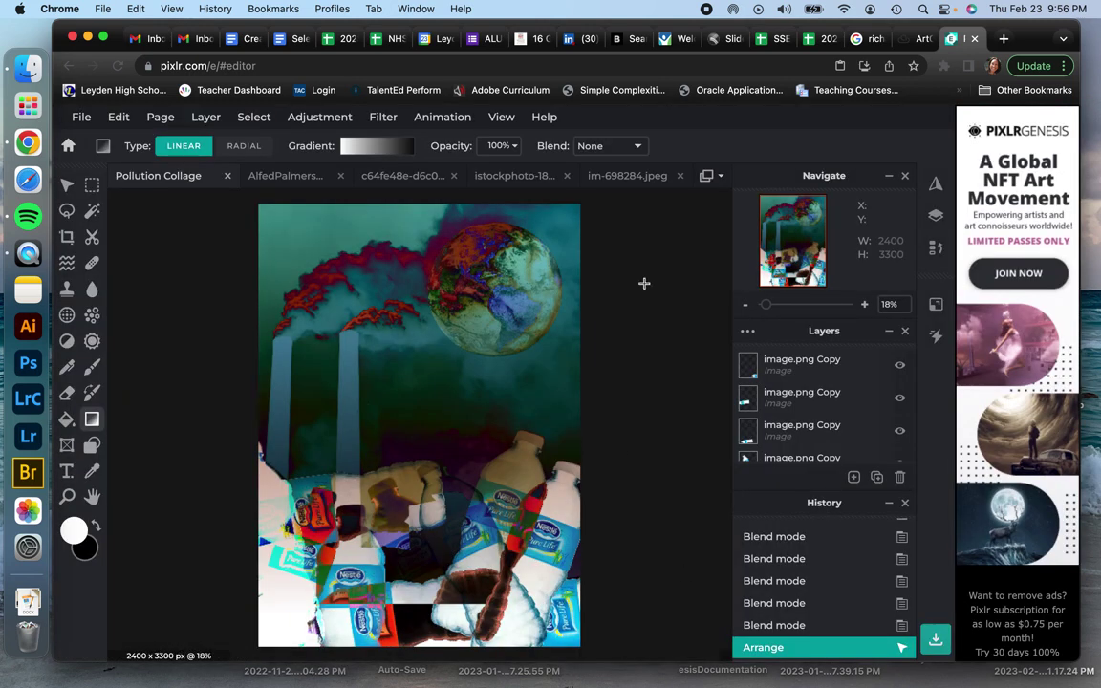